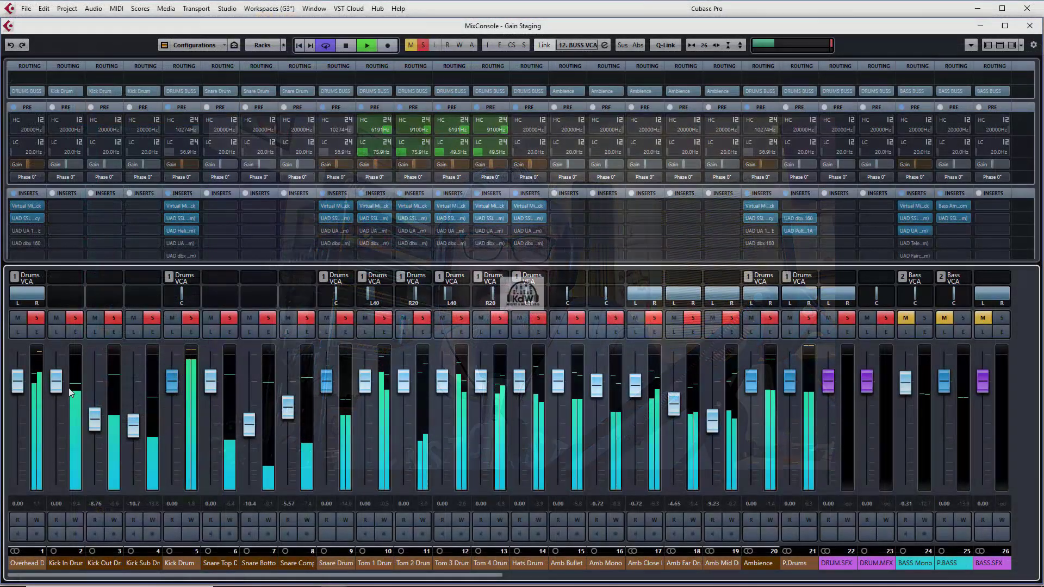
Rebalance the soloed drum channels by lowering the Overhead fader to about -12.1 and the Kick Drum fader, with Snare Top unsoloed.
{"action": "left_click_drag", "start_coordinate": [17, 381], "coordinate": [16, 431]}
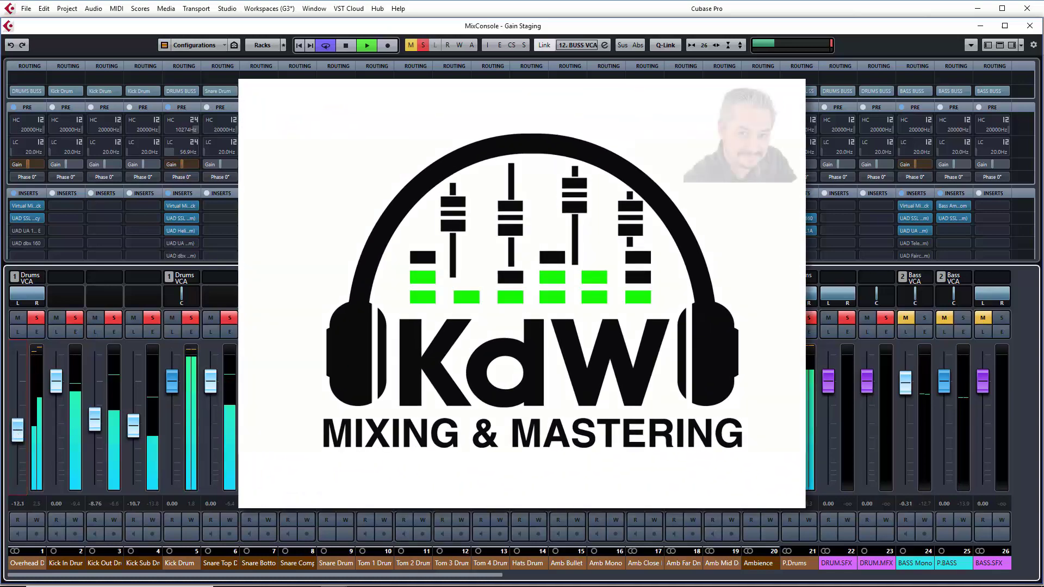
{"action": "left_click", "coordinate": [229, 319]}
{"action": "left_click_drag", "start_coordinate": [172, 382], "coordinate": [171, 416]}
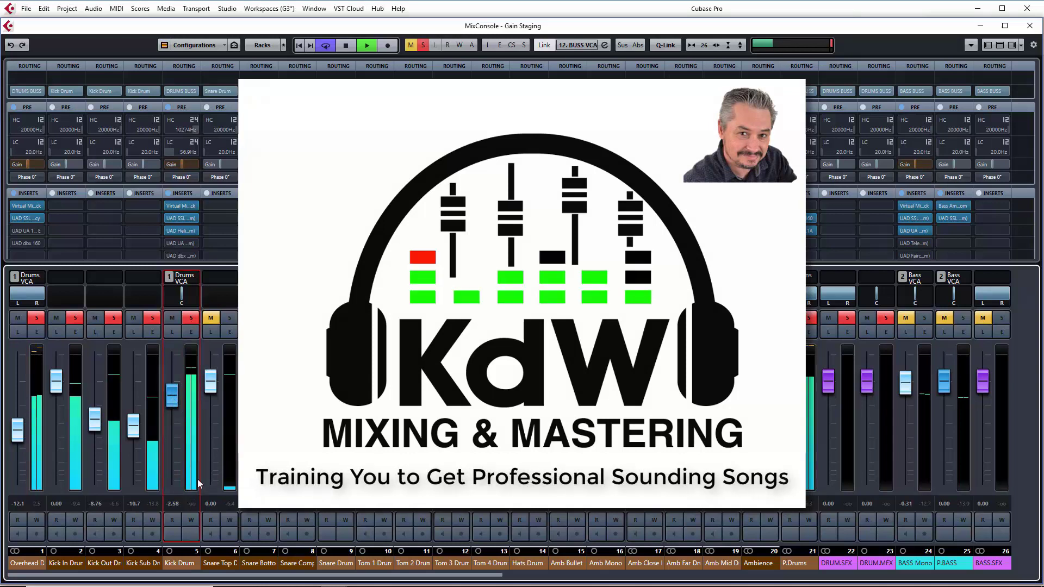
{"action": "left_click_drag", "start_coordinate": [18, 431], "coordinate": [18, 433]}
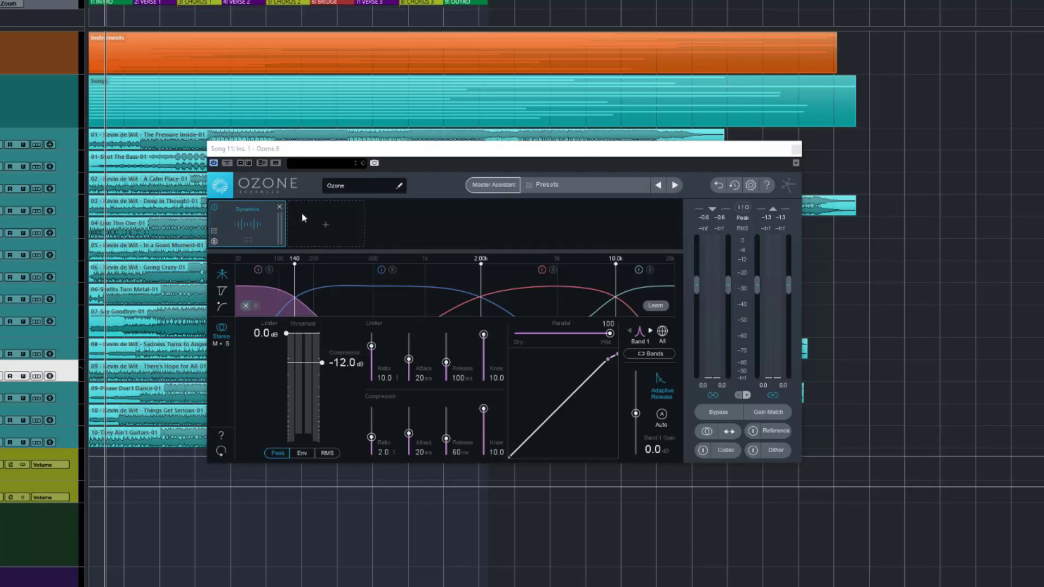
Bypass and re-enable the Dynamics module, and view its list of presets.
{"action": "left_click", "coordinate": [214, 208]}
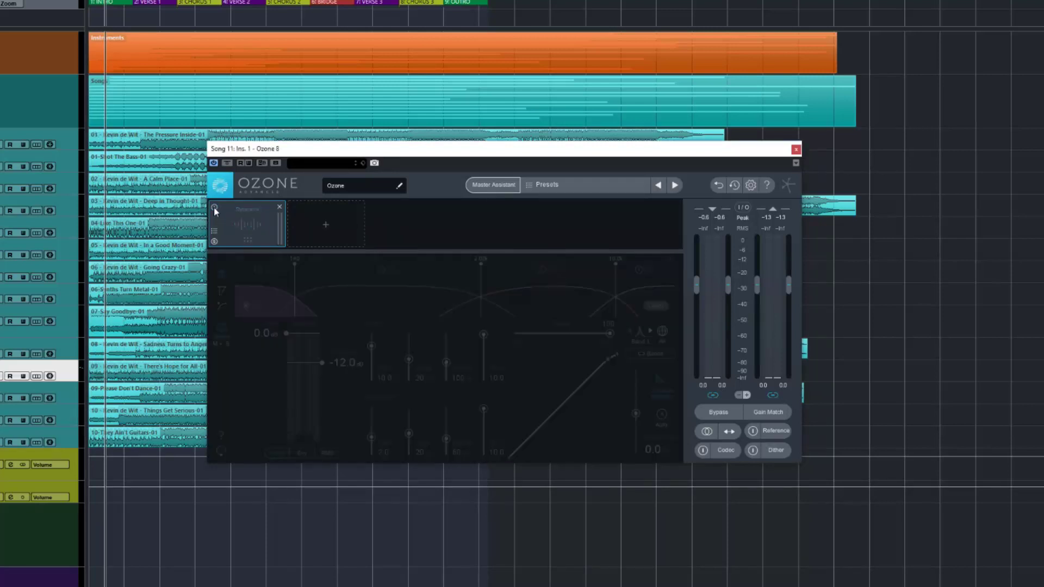
{"action": "left_click", "coordinate": [214, 208]}
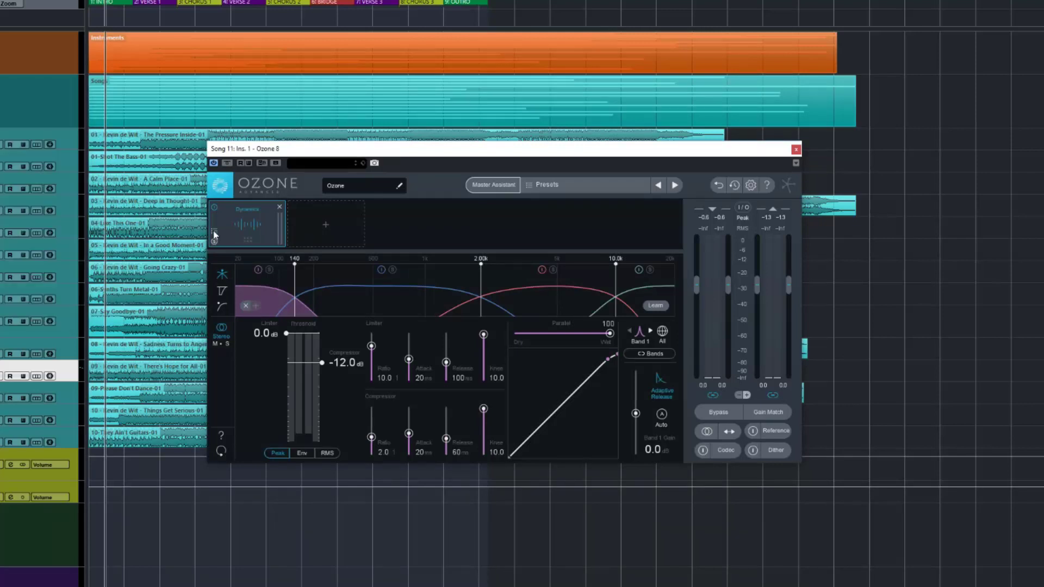
{"action": "left_click", "coordinate": [214, 232]}
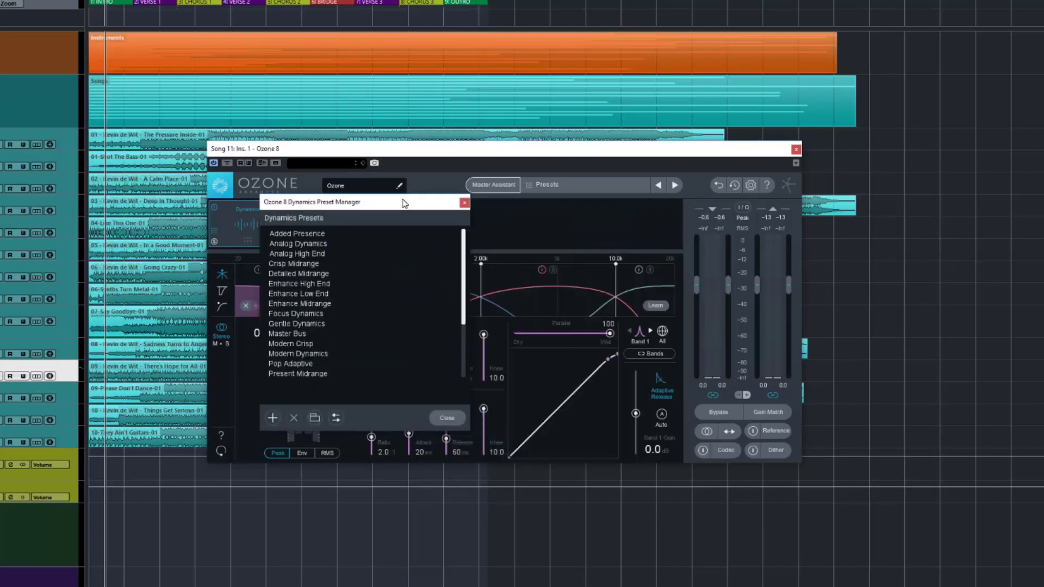
{"action": "left_click", "coordinate": [465, 203]}
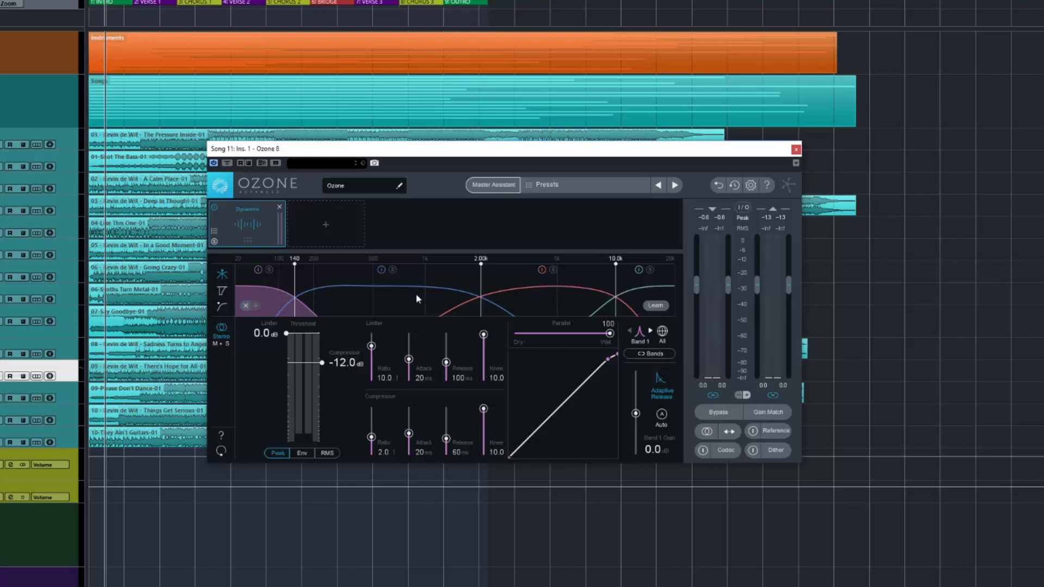
View the Dynamics module's gain reduction trace and detection filter, and return to the crossover display.
{"action": "left_click", "coordinate": [222, 293]}
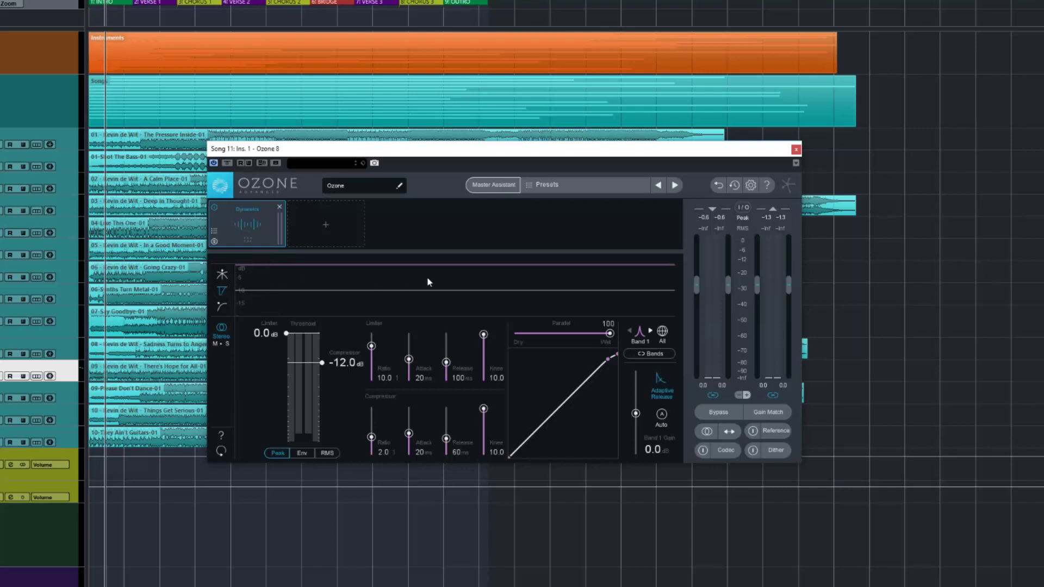
{"action": "left_click", "coordinate": [222, 308]}
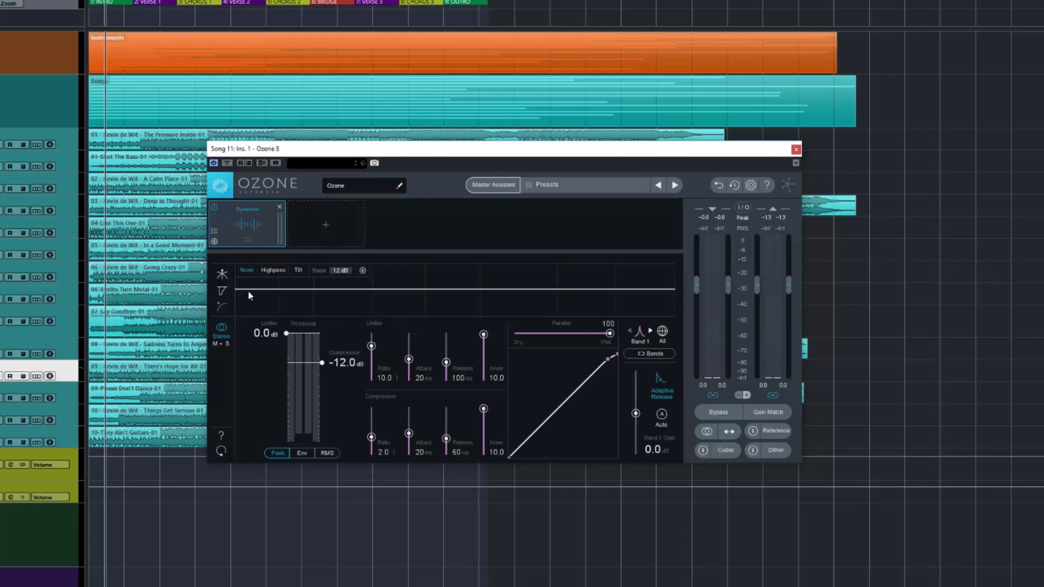
{"action": "left_click", "coordinate": [223, 279]}
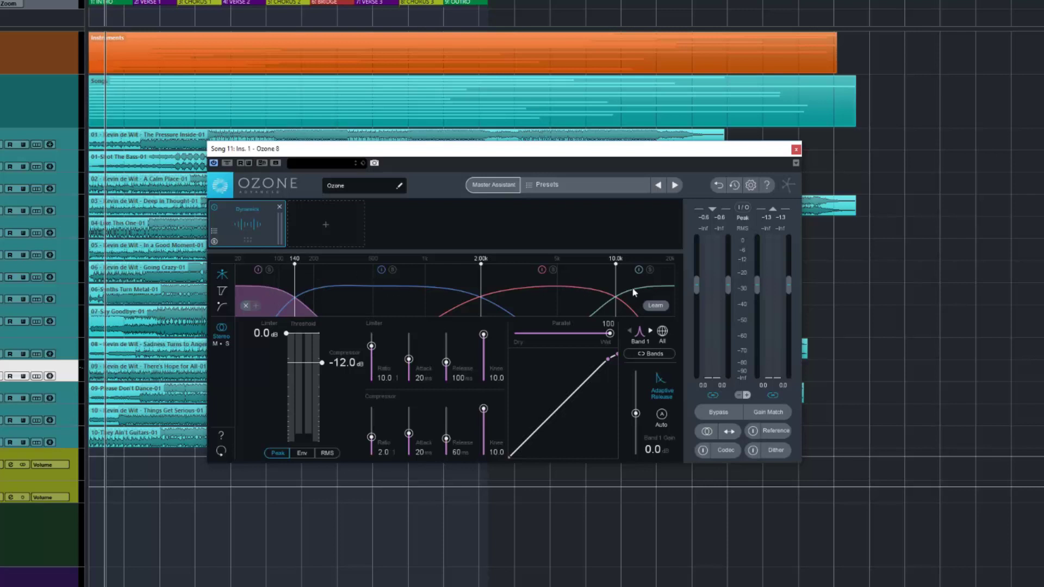
Reduce the Dynamics module to a single band, and add bands back until there are four.
{"action": "left_click", "coordinate": [246, 305]}
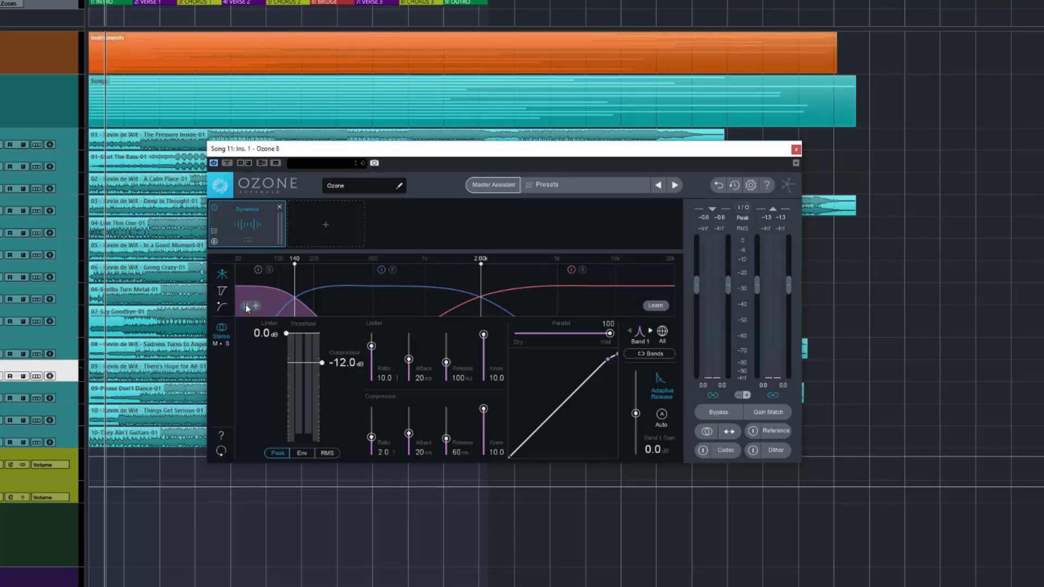
{"action": "left_click", "coordinate": [246, 306]}
{"action": "left_click", "coordinate": [246, 306]}
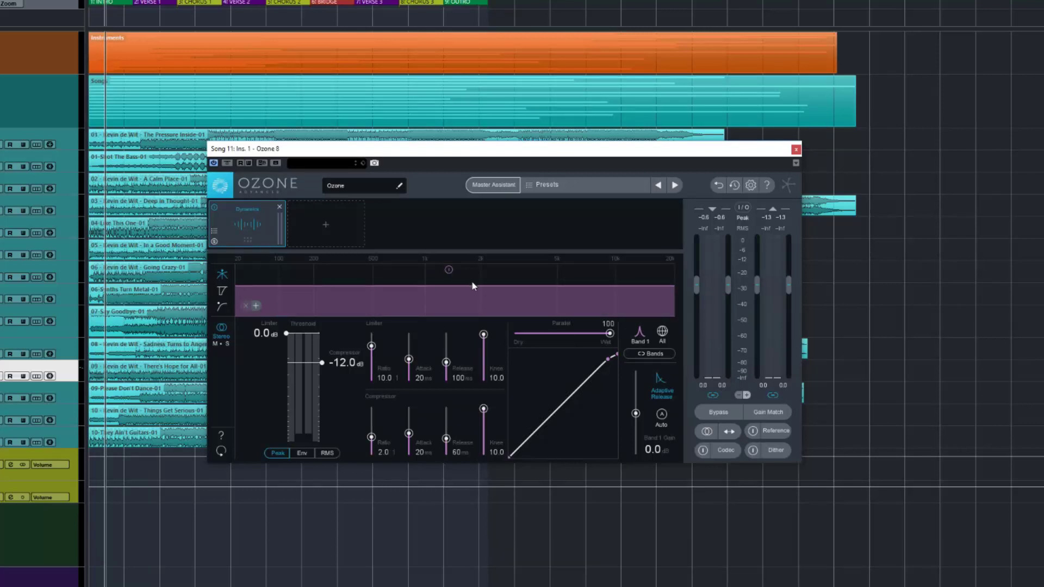
{"action": "left_click", "coordinate": [256, 306]}
{"action": "left_click", "coordinate": [257, 306]}
{"action": "left_click", "coordinate": [257, 306]}
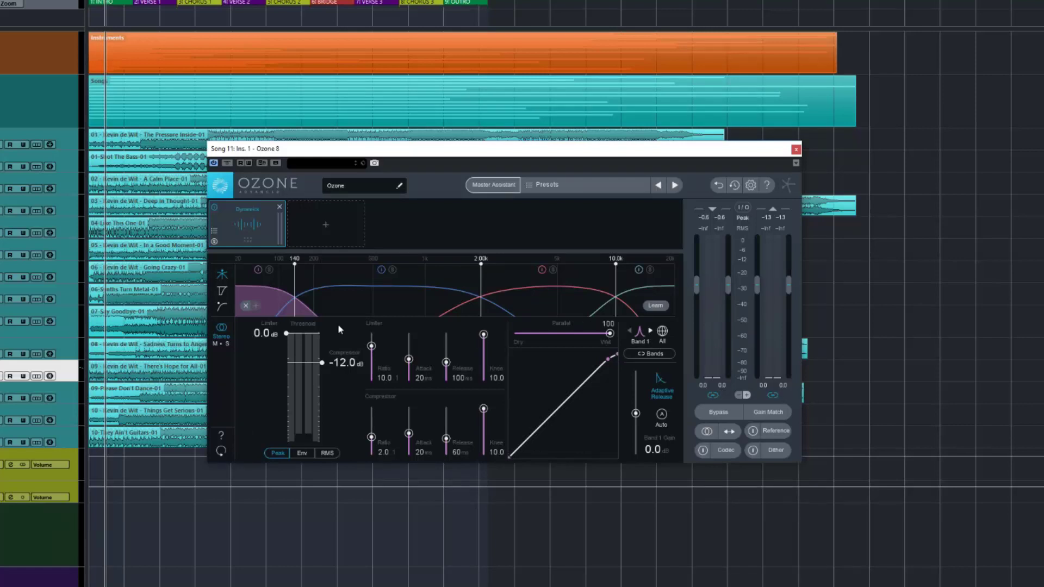
Look through the settings of Bands 1 to 4 one by one, and return to Band 1.
{"action": "left_click", "coordinate": [650, 332]}
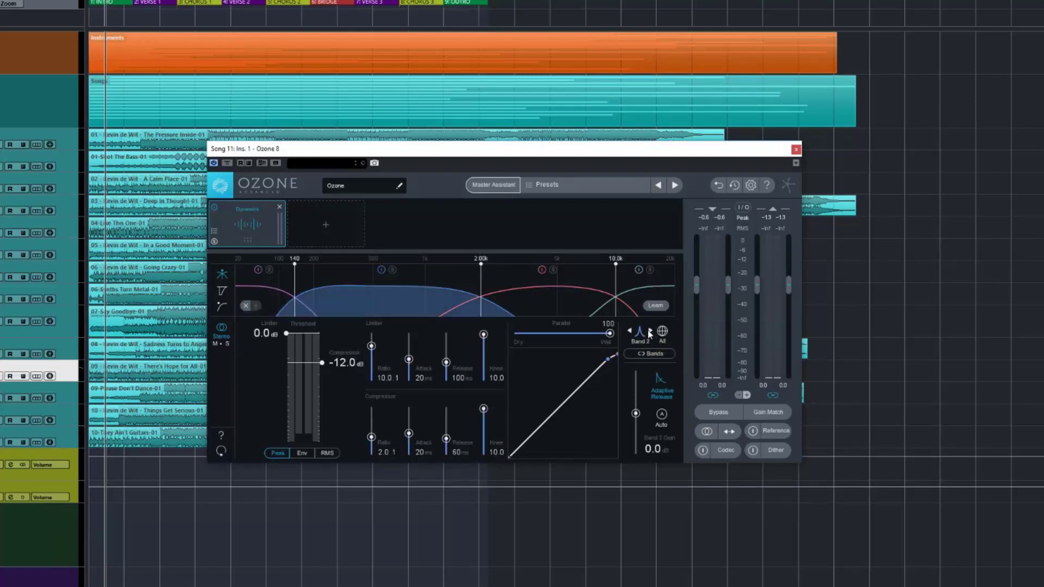
{"action": "left_click", "coordinate": [650, 333]}
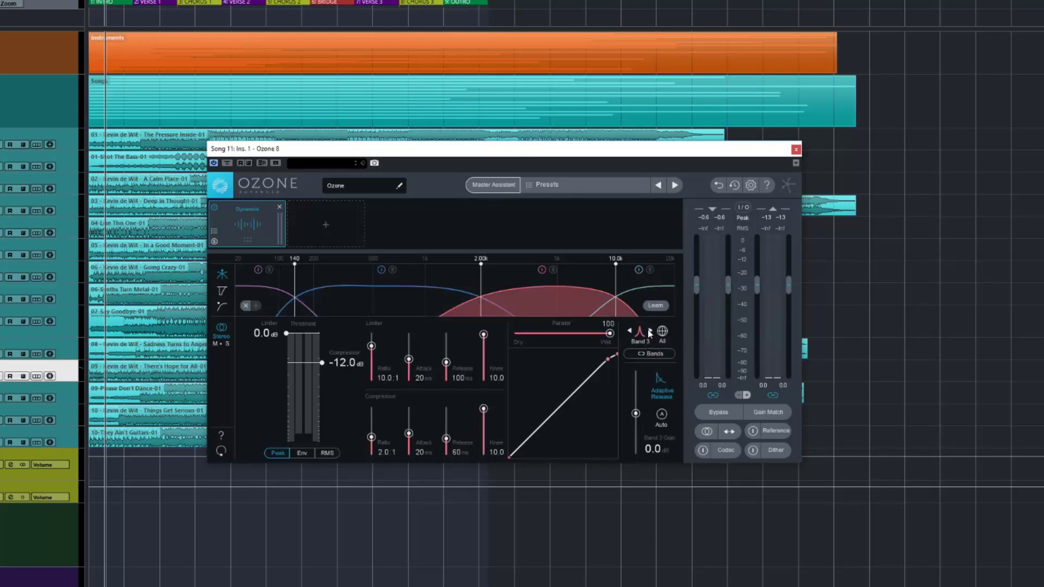
{"action": "left_click", "coordinate": [651, 331]}
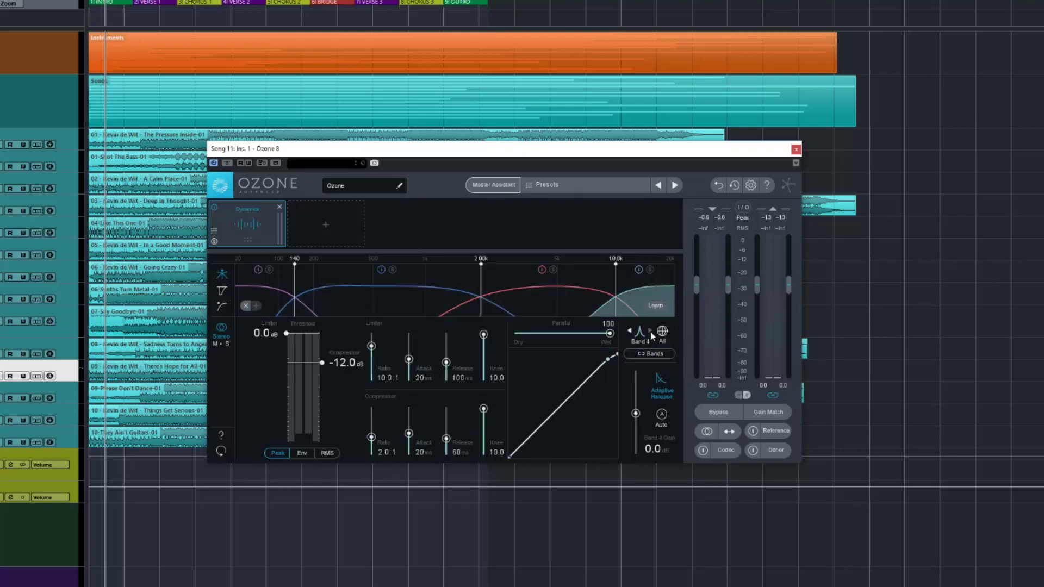
{"action": "left_click", "coordinate": [630, 332]}
{"action": "left_click", "coordinate": [629, 331]}
{"action": "left_click", "coordinate": [630, 332]}
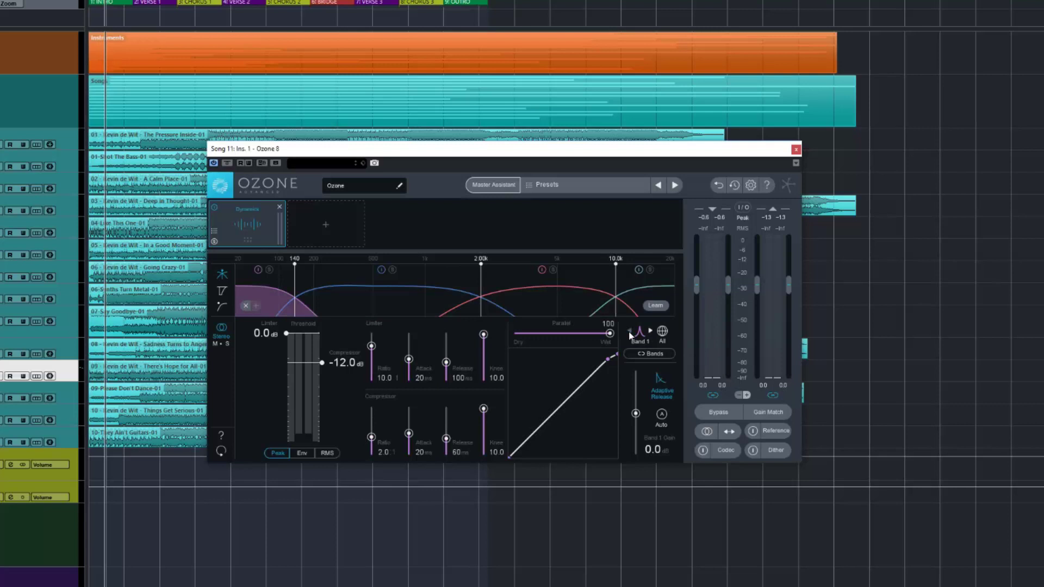
Compare the single-band controls of Band 1 with the overview of all bands, ending on the overview.
{"action": "left_click", "coordinate": [663, 332]}
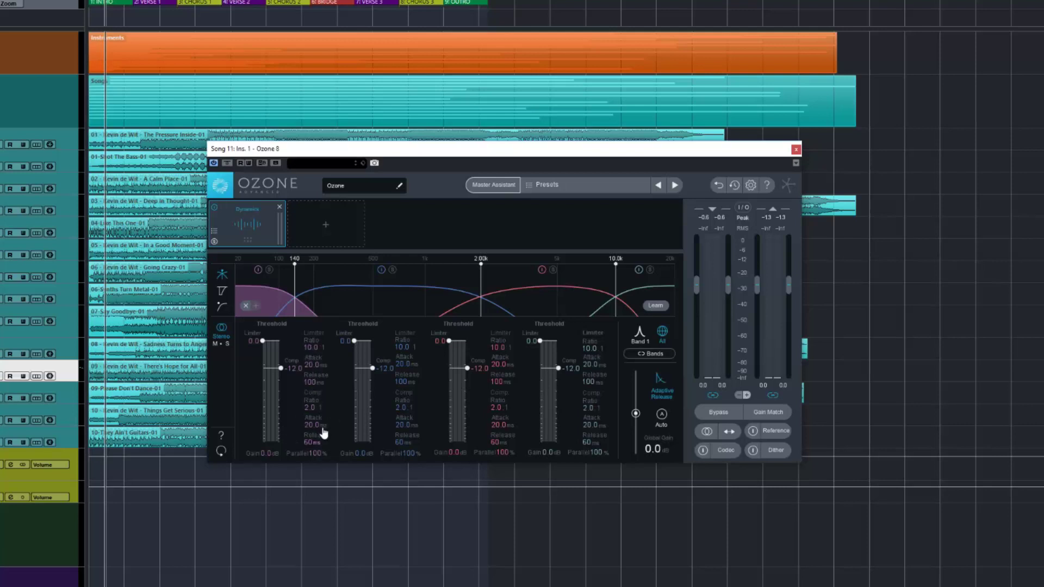
{"action": "left_click", "coordinate": [640, 343]}
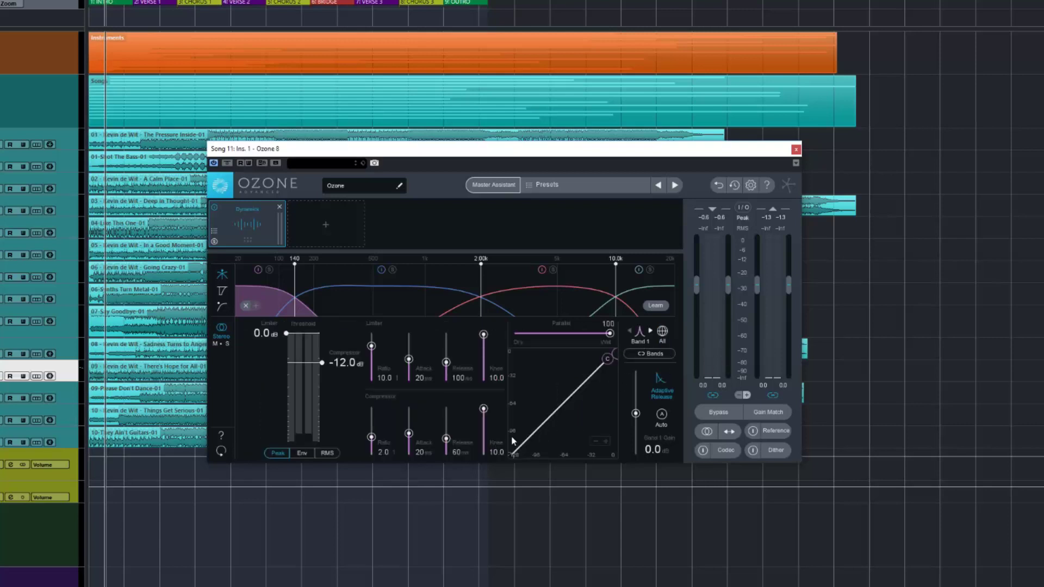
{"action": "left_click", "coordinate": [663, 333]}
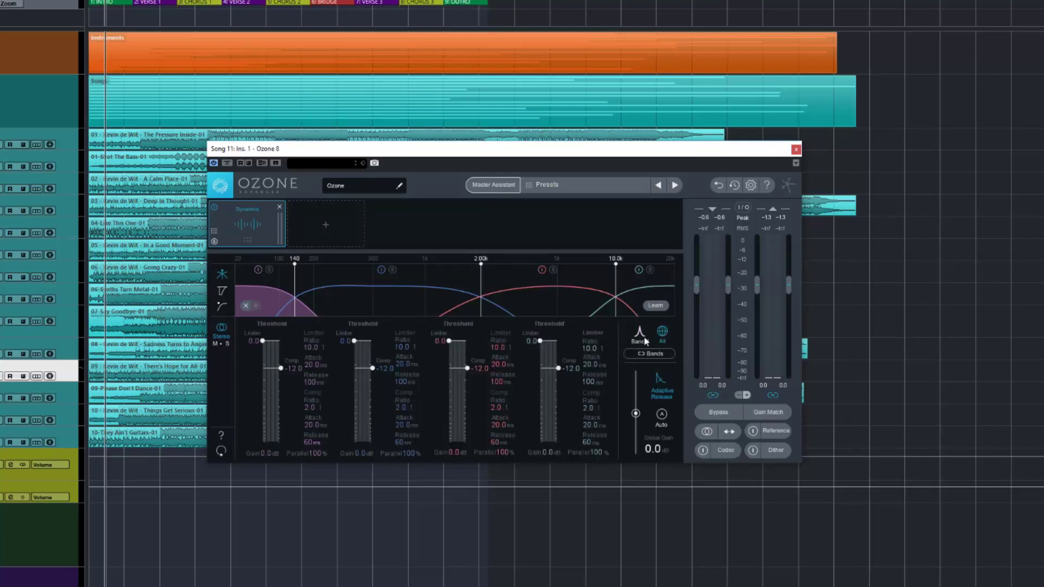
{"action": "left_click", "coordinate": [644, 339]}
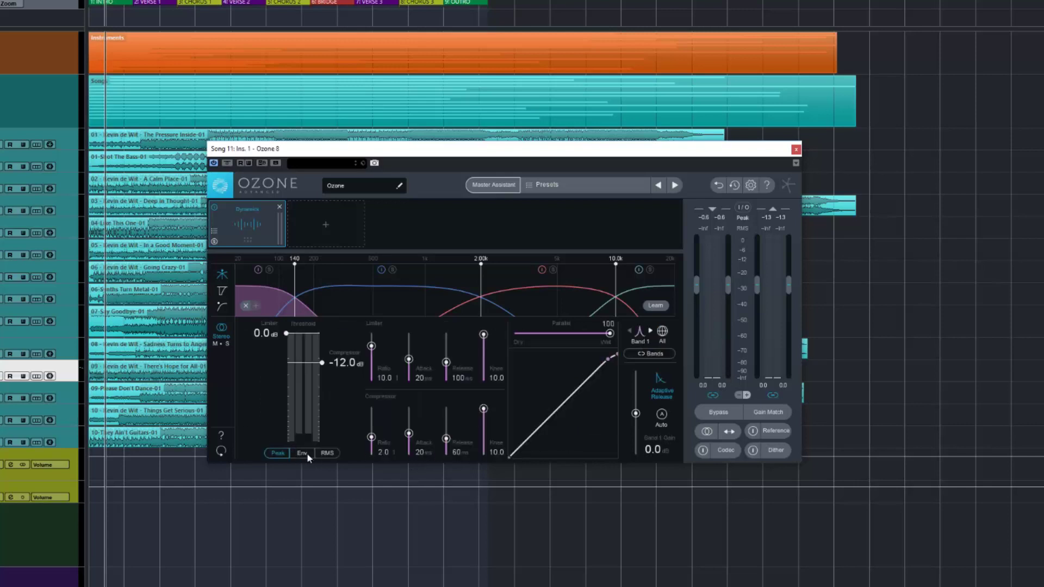
{"action": "left_click", "coordinate": [665, 333]}
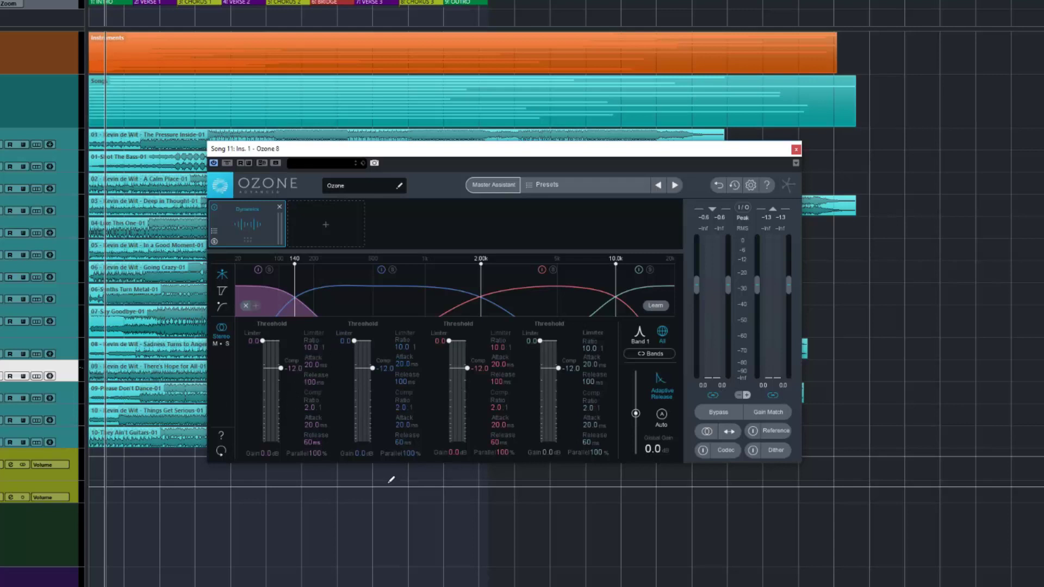
{"action": "left_click", "coordinate": [642, 336]}
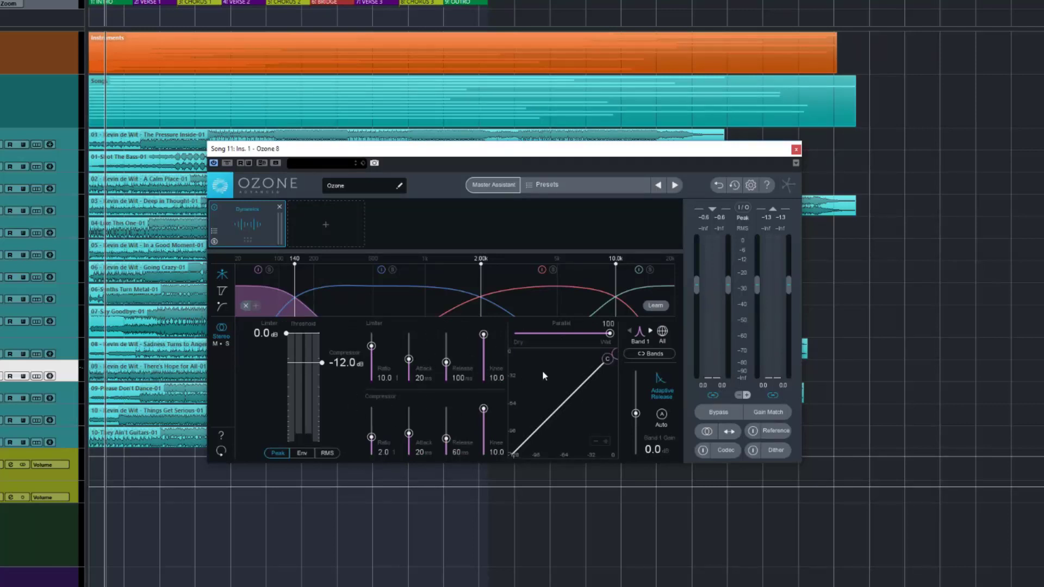
{"action": "left_click", "coordinate": [662, 331]}
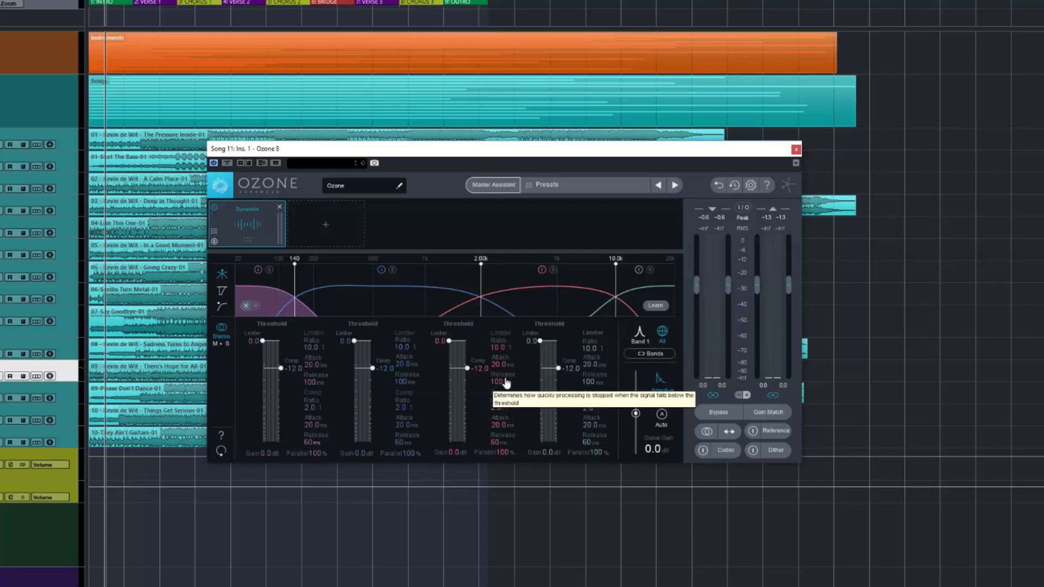
Link the bands and lower the compressor threshold of all four together to about -22.3 dB.
{"action": "mouse_move", "coordinate": [559, 368]}
{"action": "left_mouse_down"}
{"action": "mouse_move", "coordinate": [559, 391]}
{"action": "mouse_move", "coordinate": [563, 372]}
{"action": "left_mouse_up"}
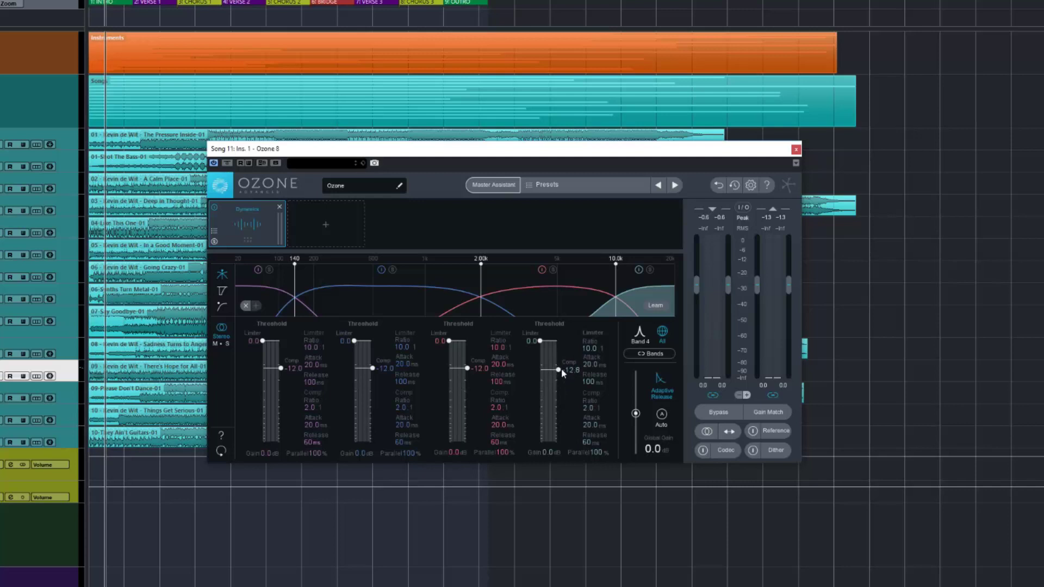
{"action": "left_click", "coordinate": [644, 355]}
{"action": "mouse_move", "coordinate": [560, 372]}
{"action": "left_mouse_down"}
{"action": "mouse_move", "coordinate": [555, 405]}
{"action": "mouse_move", "coordinate": [547, 369]}
{"action": "left_mouse_up"}
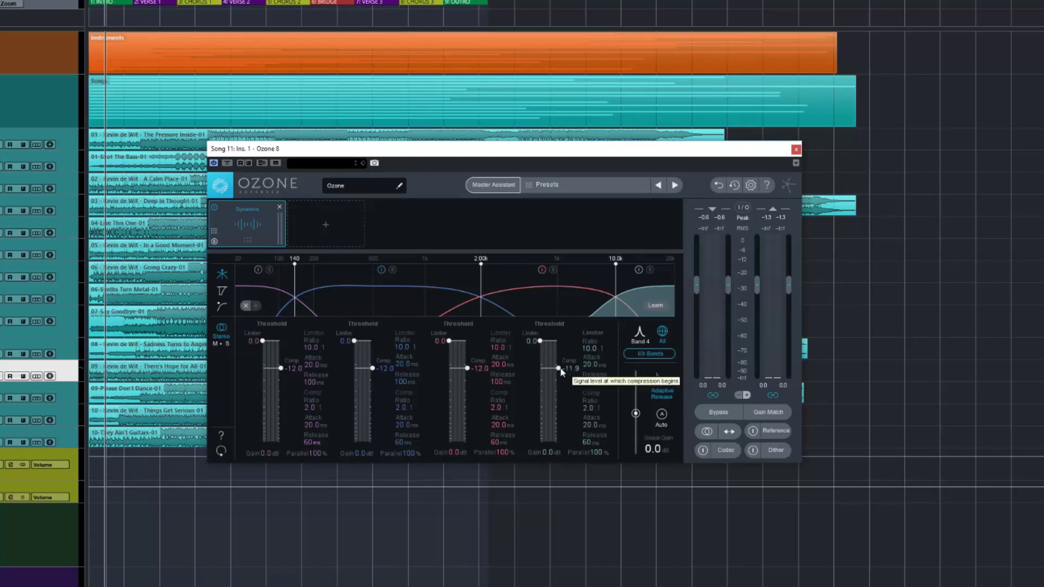
{"action": "left_click_drag", "start_coordinate": [560, 369], "coordinate": [560, 384]}
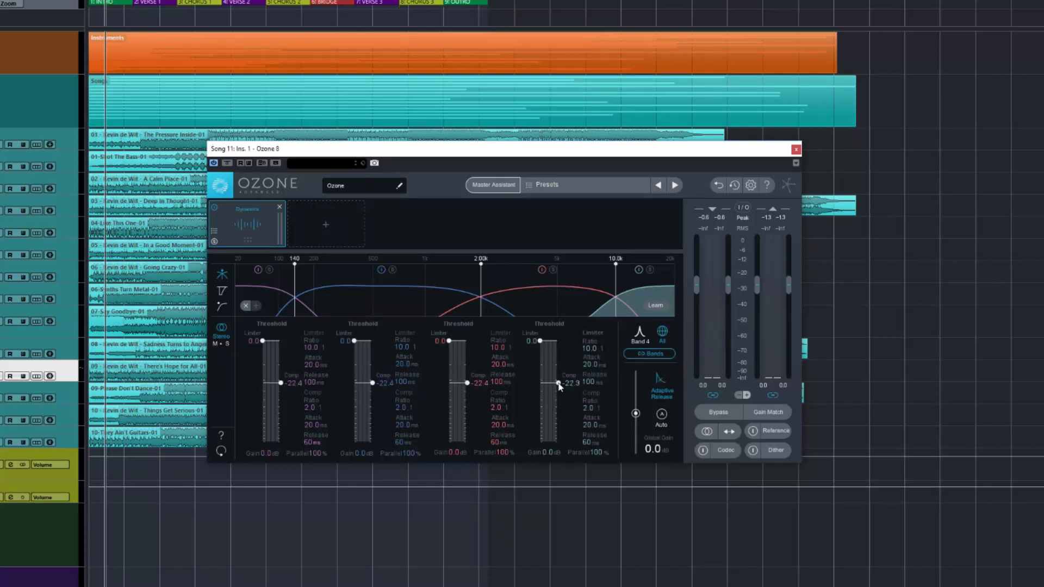
Unlink the bands and set only Band 3's compressor threshold to about -24.1 dB.
{"action": "left_click", "coordinate": [651, 354]}
{"action": "left_click_drag", "start_coordinate": [468, 383], "coordinate": [468, 376]}
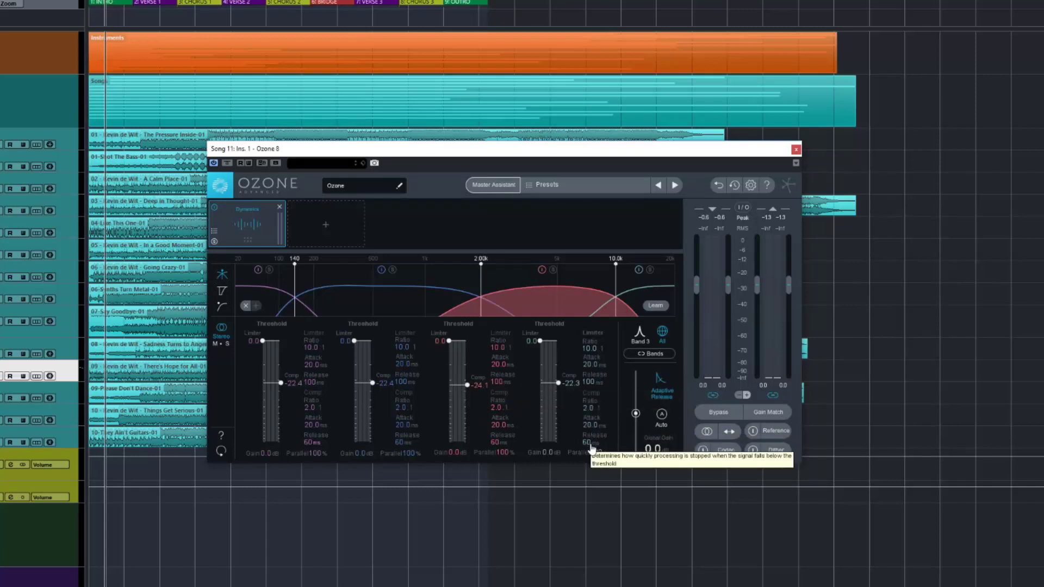
Set Band 4's compressor release to 110 ms.
{"action": "left_click_drag", "start_coordinate": [589, 443], "coordinate": [589, 449]}
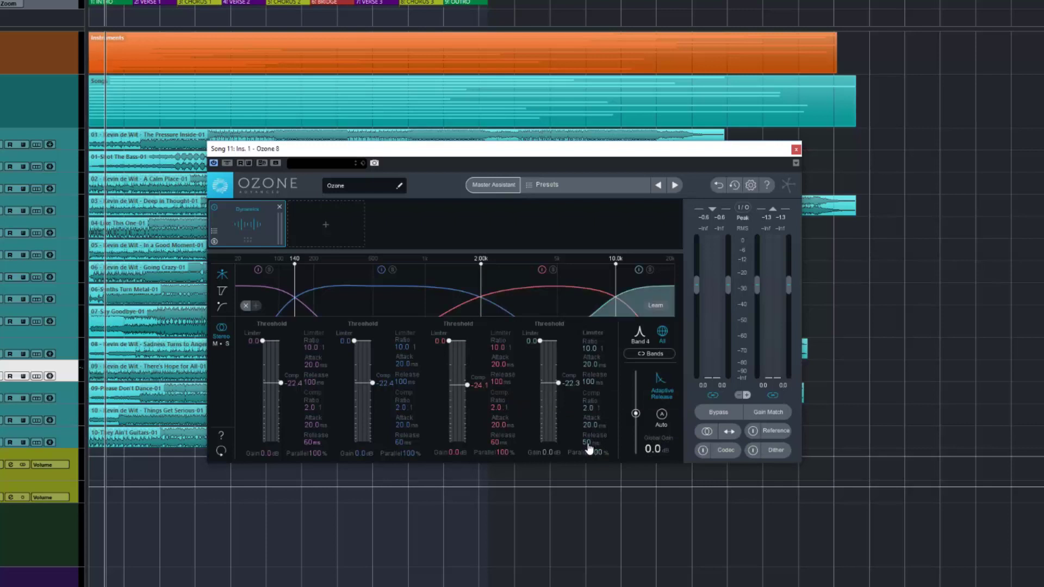
{"action": "scroll", "coordinate": [589, 447], "scroll_direction": "up", "scroll_amount": 3}
{"action": "scroll", "coordinate": [589, 445], "scroll_direction": "up", "scroll_amount": 1}
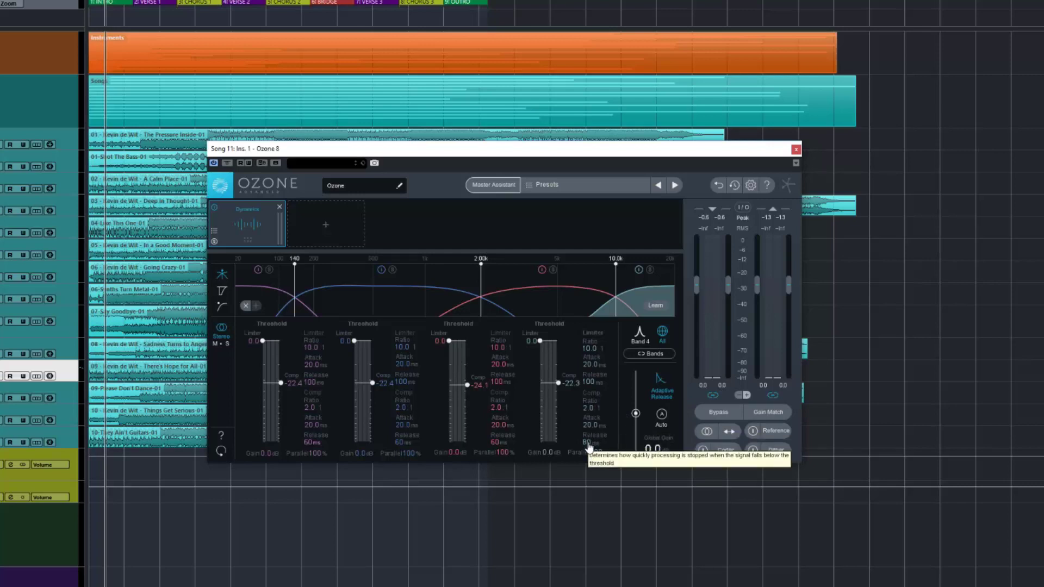
{"action": "scroll", "coordinate": [589, 446], "scroll_direction": "up", "scroll_amount": 1}
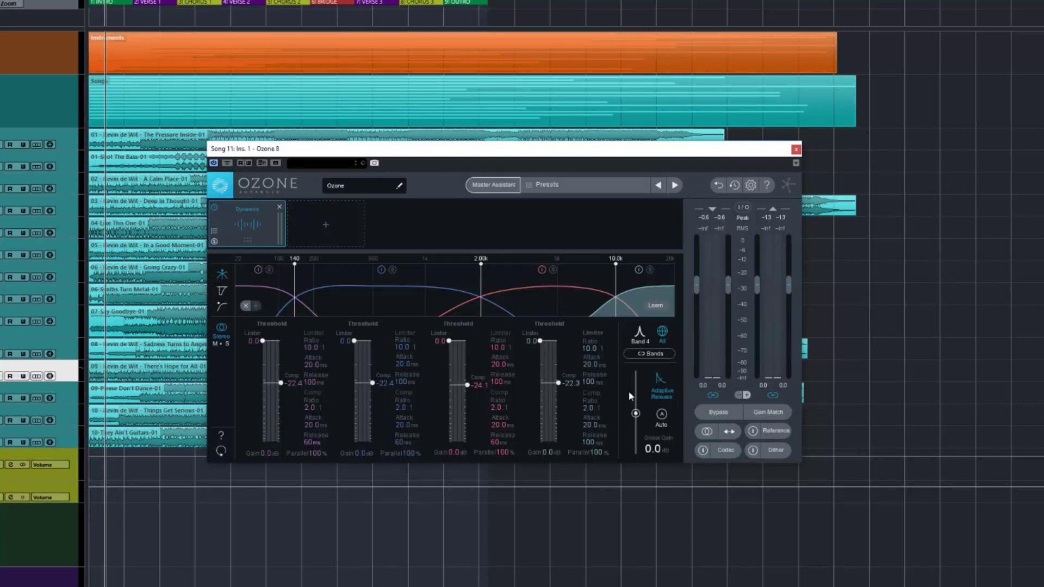
{"action": "left_click_drag", "start_coordinate": [591, 447], "coordinate": [590, 446]}
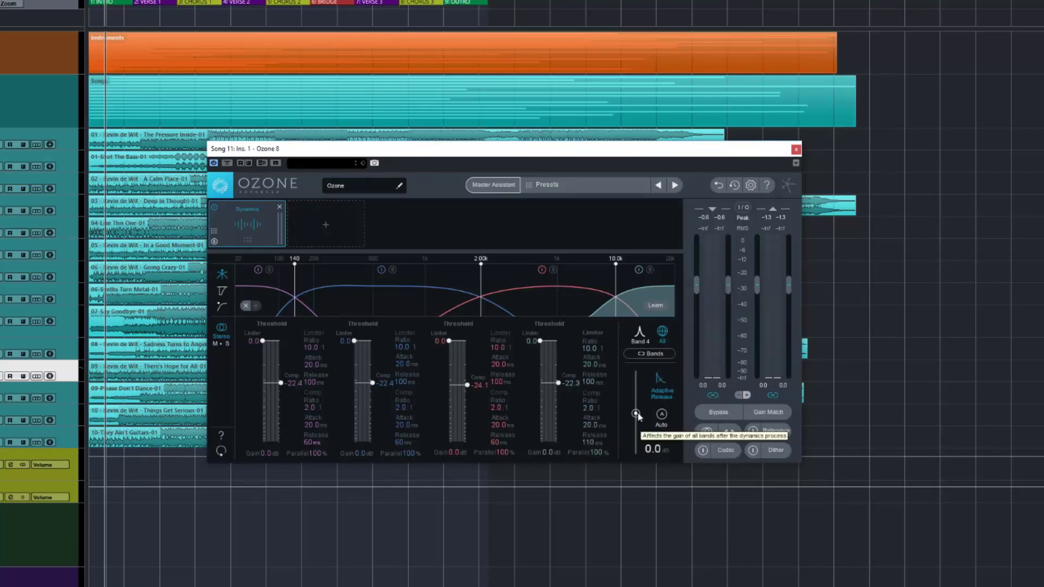
Try raising the global gain to 0.8 dB and toggling the Auto gain option.
{"action": "mouse_move", "coordinate": [635, 415]}
{"action": "left_mouse_down"}
{"action": "mouse_move", "coordinate": [635, 397]}
{"action": "mouse_move", "coordinate": [635, 425]}
{"action": "mouse_move", "coordinate": [637, 399]}
{"action": "mouse_move", "coordinate": [635, 414]}
{"action": "left_mouse_up"}
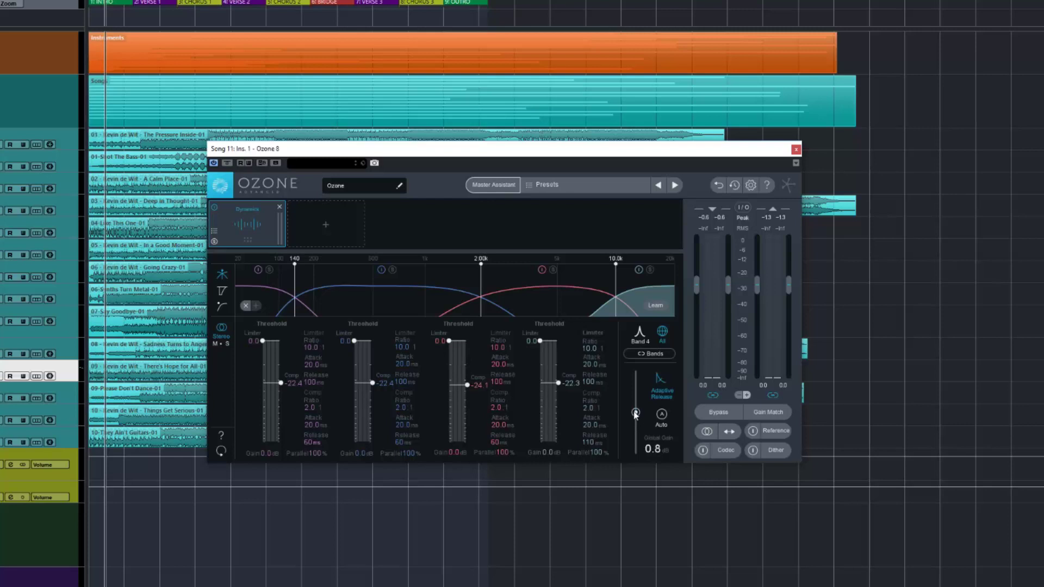
{"action": "left_click", "coordinate": [664, 419]}
{"action": "mouse_move", "coordinate": [636, 414]}
{"action": "left_mouse_down"}
{"action": "mouse_move", "coordinate": [636, 401]}
{"action": "mouse_move", "coordinate": [635, 416]}
{"action": "left_mouse_up"}
Show the single-band controls of Band 4 and set the level detection mode to RMS.
{"action": "left_click", "coordinate": [639, 332]}
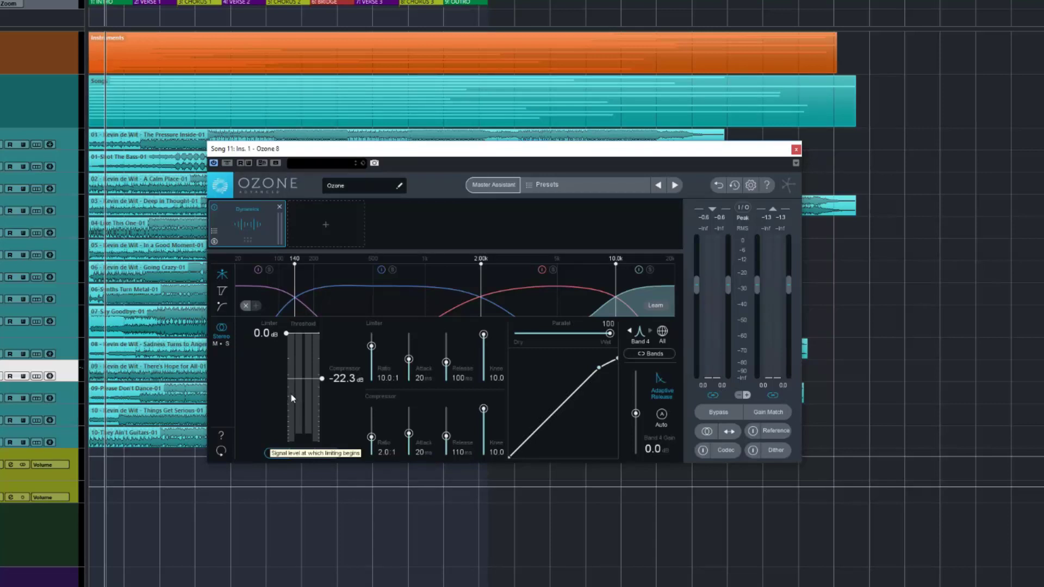
{"action": "left_click", "coordinate": [324, 457]}
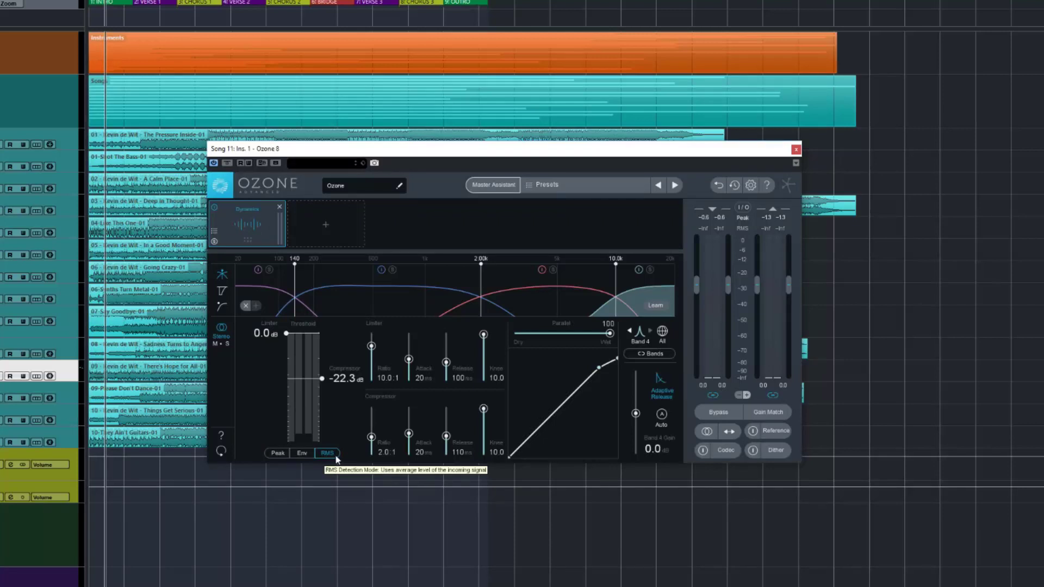
Set Band 4's level detection mode to Peak and, after sweeping between dry and wet, its parallel blend to 97.
{"action": "left_click", "coordinate": [303, 454]}
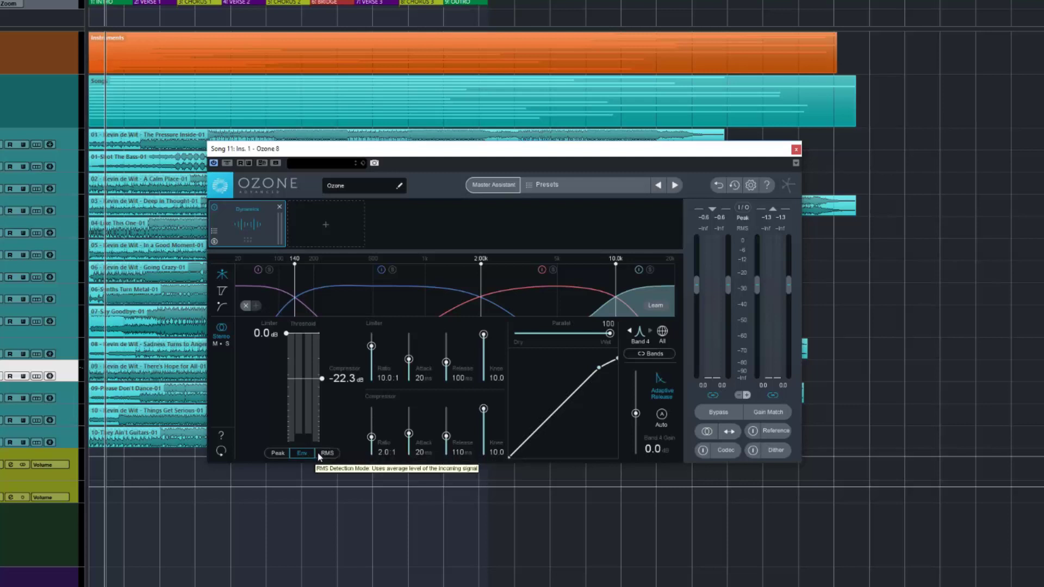
{"action": "left_click", "coordinate": [278, 453]}
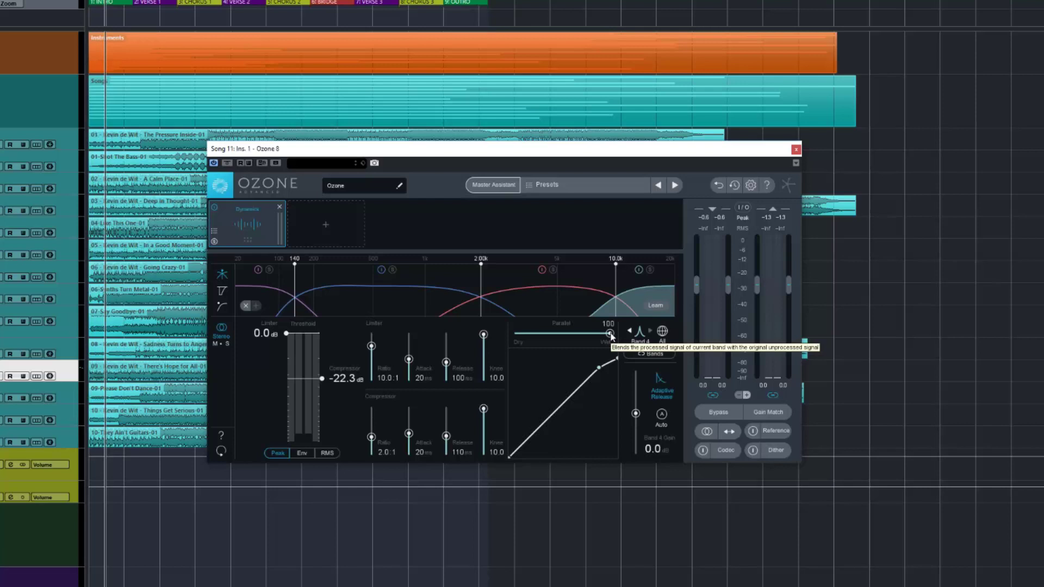
{"action": "mouse_move", "coordinate": [610, 335]}
{"action": "left_mouse_down"}
{"action": "mouse_move", "coordinate": [515, 337]}
{"action": "mouse_move", "coordinate": [615, 337]}
{"action": "left_mouse_up"}
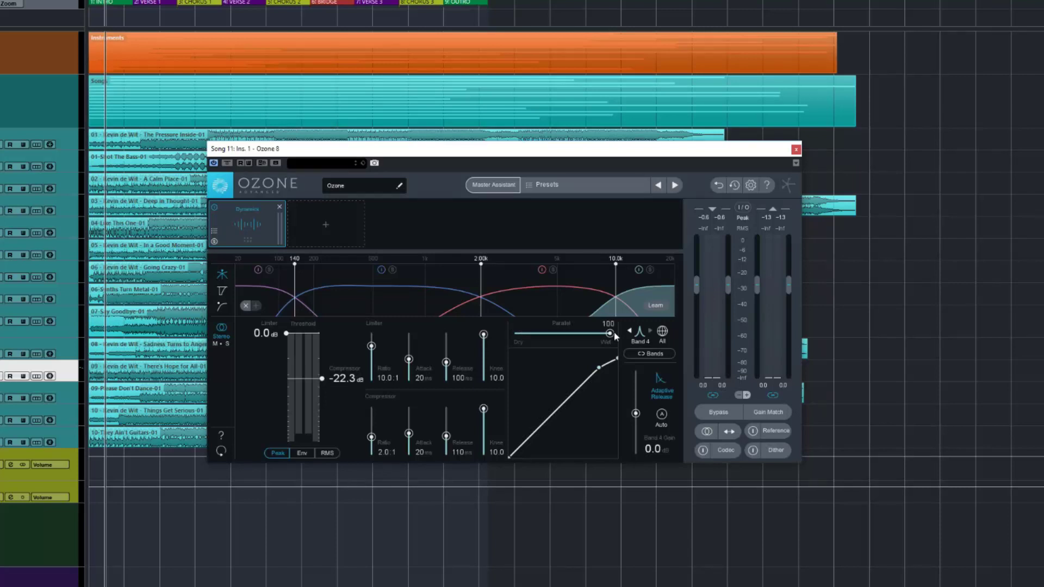
{"action": "left_click_drag", "start_coordinate": [615, 337], "coordinate": [507, 335]}
{"action": "left_click_drag", "start_coordinate": [515, 334], "coordinate": [563, 335]}
{"action": "left_click_drag", "start_coordinate": [564, 335], "coordinate": [615, 337]}
{"action": "left_click_drag", "start_coordinate": [609, 342], "coordinate": [570, 341]}
{"action": "left_click_drag", "start_coordinate": [569, 336], "coordinate": [606, 337]}
Try Band 4's limiter and compressor ratios at 30.0:1, and set them to 10.0:1 and 3.0:1 respectively.
{"action": "mouse_move", "coordinate": [404, 423]}
{"action": "mouse_move", "coordinate": [485, 374]}
{"action": "mouse_move", "coordinate": [374, 359]}
{"action": "mouse_move", "coordinate": [372, 347]}
{"action": "left_mouse_down"}
{"action": "mouse_move", "coordinate": [373, 383]}
{"action": "mouse_move", "coordinate": [372, 335]}
{"action": "left_mouse_up"}
{"action": "left_click_drag", "start_coordinate": [371, 437], "coordinate": [380, 403]}
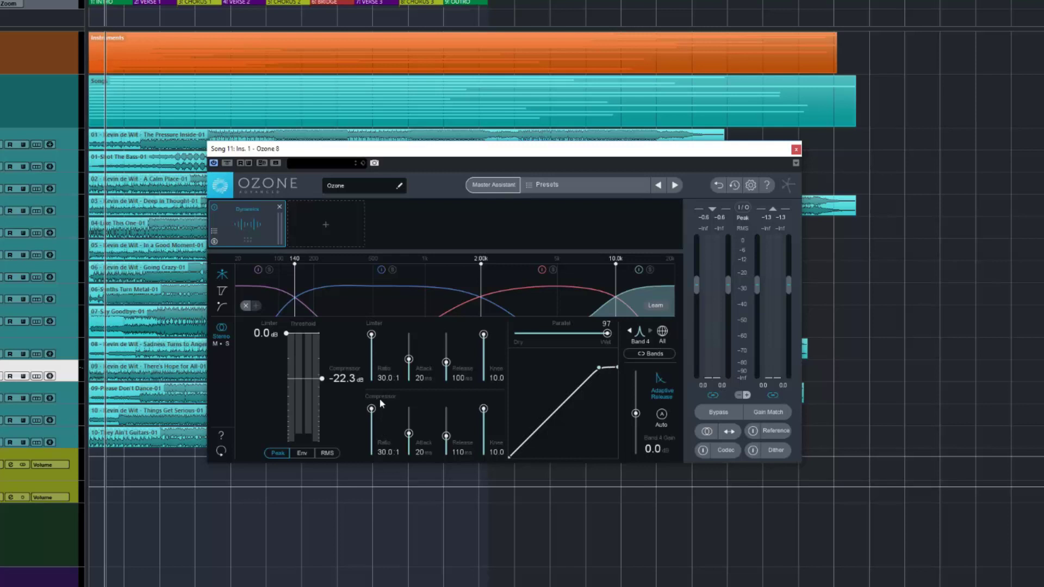
{"action": "left_click_drag", "start_coordinate": [381, 403], "coordinate": [372, 432]}
{"action": "left_click_drag", "start_coordinate": [372, 338], "coordinate": [373, 347]}
Adjust Band 4's thresholds and curve to about -0.6 dB for the limiter and -46.2 dB at 2.6:1 for the compressor.
{"action": "mouse_move", "coordinate": [323, 381]}
{"action": "left_mouse_down"}
{"action": "mouse_move", "coordinate": [328, 427]}
{"action": "mouse_move", "coordinate": [328, 386]}
{"action": "left_mouse_up"}
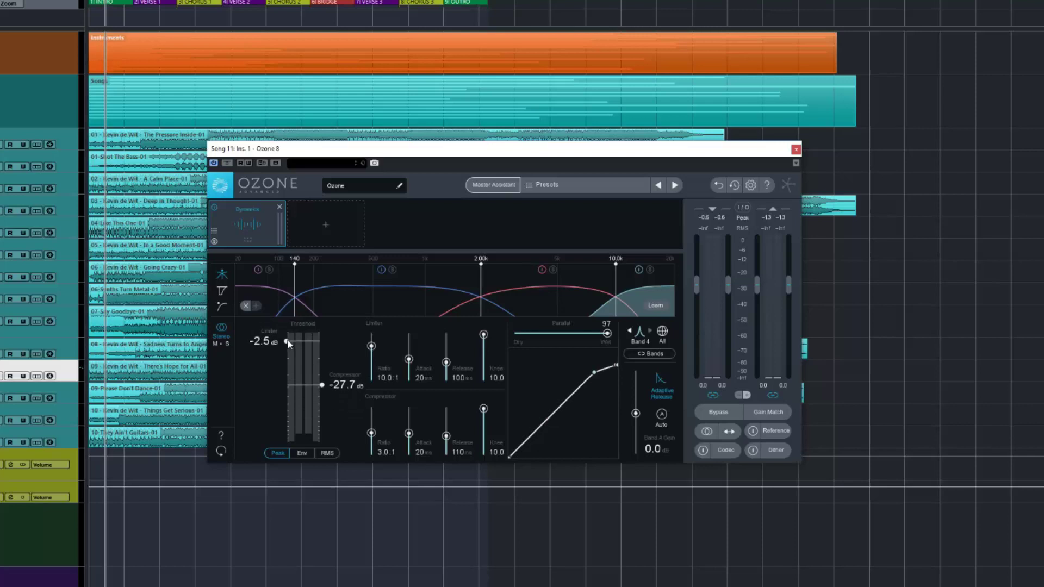
{"action": "mouse_move", "coordinate": [288, 341]}
{"action": "left_mouse_down"}
{"action": "mouse_move", "coordinate": [285, 378]}
{"action": "mouse_move", "coordinate": [292, 329]}
{"action": "left_mouse_up"}
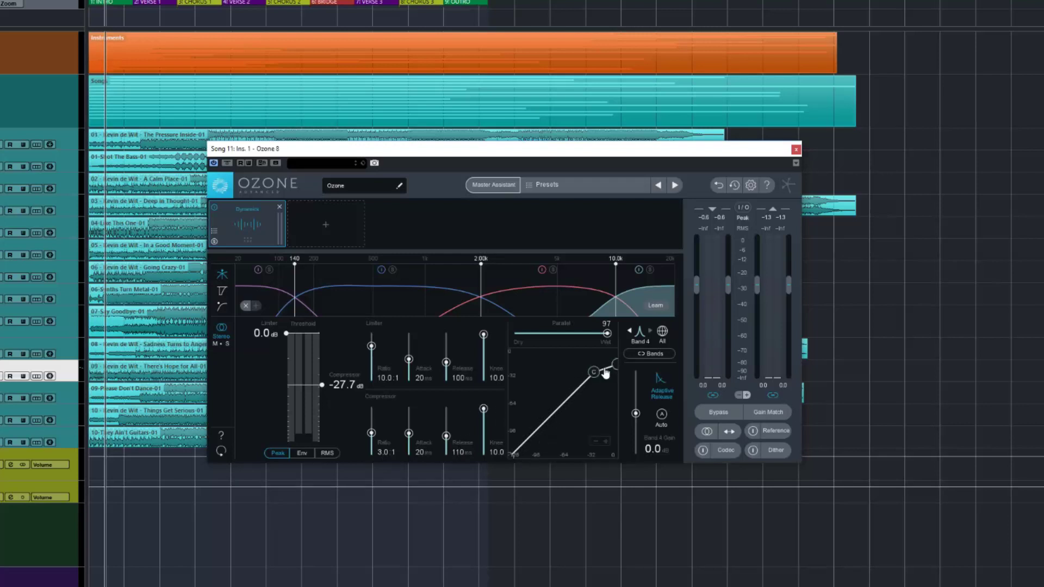
{"action": "left_click_drag", "start_coordinate": [593, 372], "coordinate": [578, 395]}
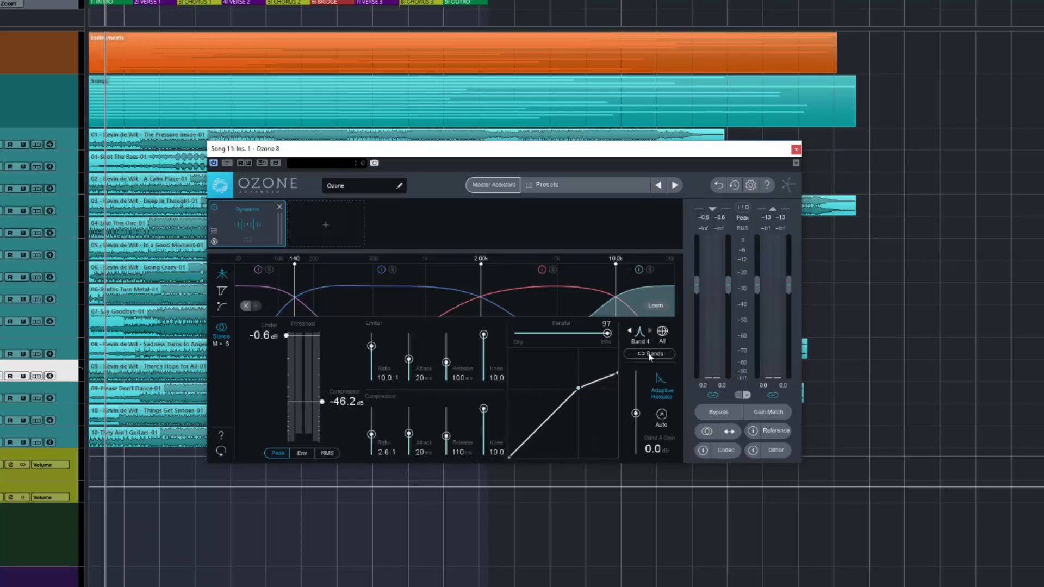
Show all bands, lower Band 3's compressor threshold to about -29.6 dB and link the bands again.
{"action": "left_click", "coordinate": [667, 332]}
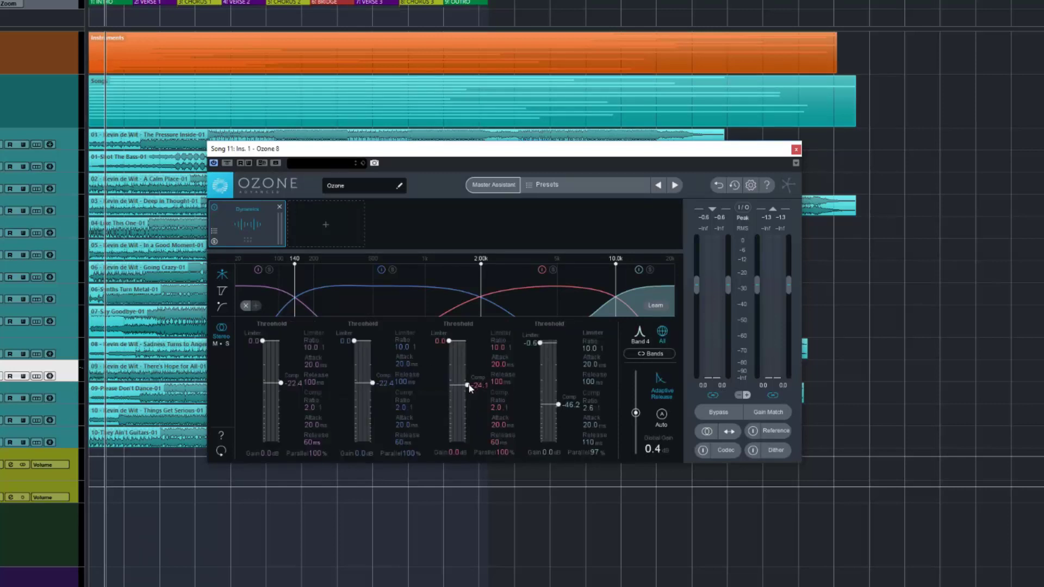
{"action": "left_click_drag", "start_coordinate": [468, 383], "coordinate": [471, 395]}
{"action": "mouse_move", "coordinate": [498, 349]}
{"action": "left_mouse_down"}
{"action": "mouse_move", "coordinate": [496, 361]}
{"action": "mouse_move", "coordinate": [500, 352]}
{"action": "left_mouse_up"}
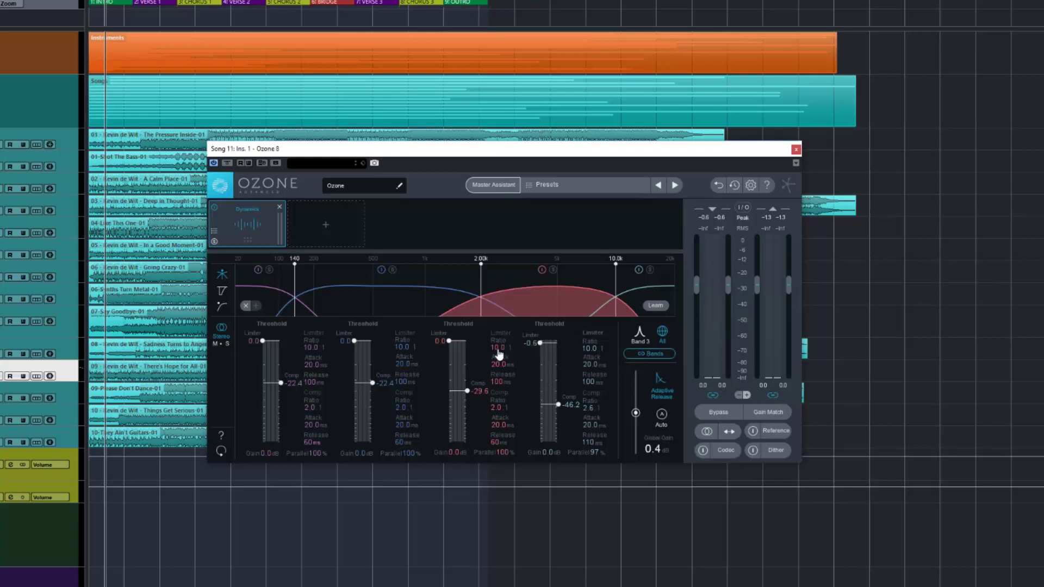
Show Band 3's single-band controls and set its compressor to ratio 4.1:1, threshold about -54.1 dB and attack 27 ms.
{"action": "left_click", "coordinate": [649, 342]}
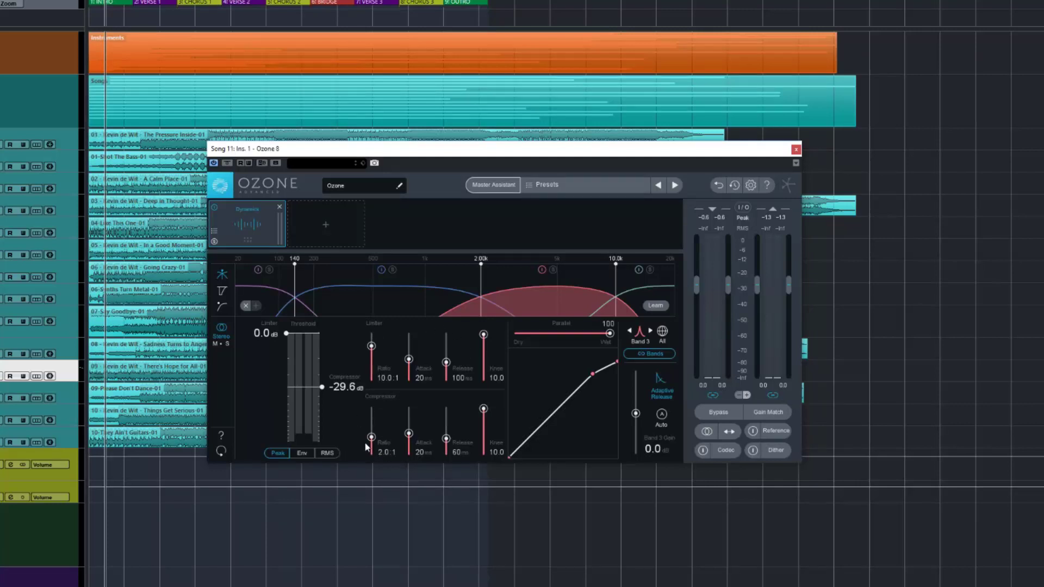
{"action": "left_click_drag", "start_coordinate": [373, 437], "coordinate": [411, 436]}
{"action": "mouse_move", "coordinate": [325, 388]}
{"action": "left_mouse_down"}
{"action": "mouse_move", "coordinate": [325, 416]}
{"action": "mouse_move", "coordinate": [326, 387]}
{"action": "mouse_move", "coordinate": [320, 408]}
{"action": "left_mouse_up"}
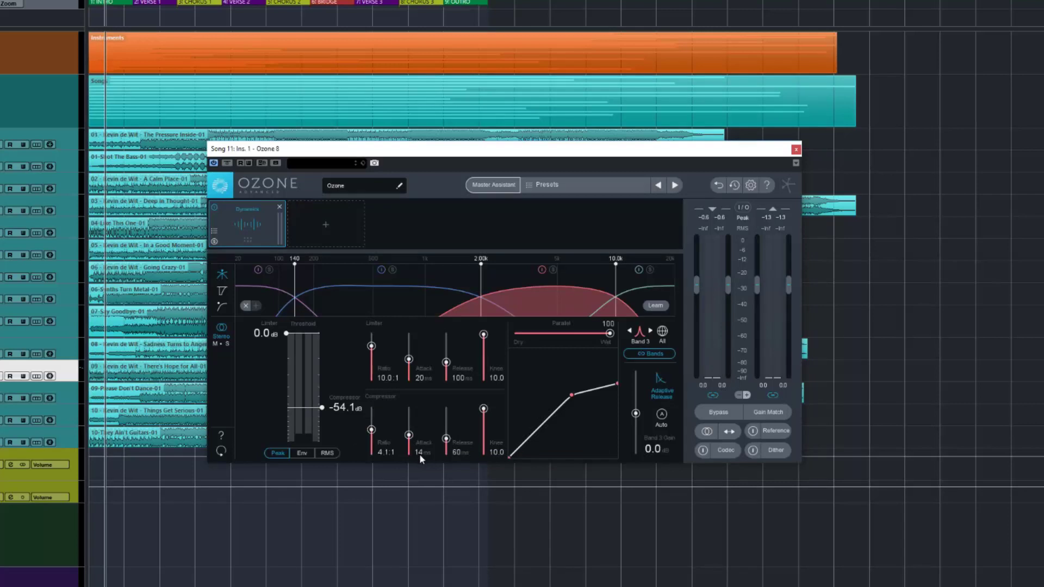
{"action": "mouse_move", "coordinate": [411, 435]}
{"action": "left_mouse_down"}
{"action": "mouse_move", "coordinate": [409, 455]}
{"action": "mouse_move", "coordinate": [410, 409]}
{"action": "mouse_move", "coordinate": [409, 431]}
{"action": "left_mouse_up"}
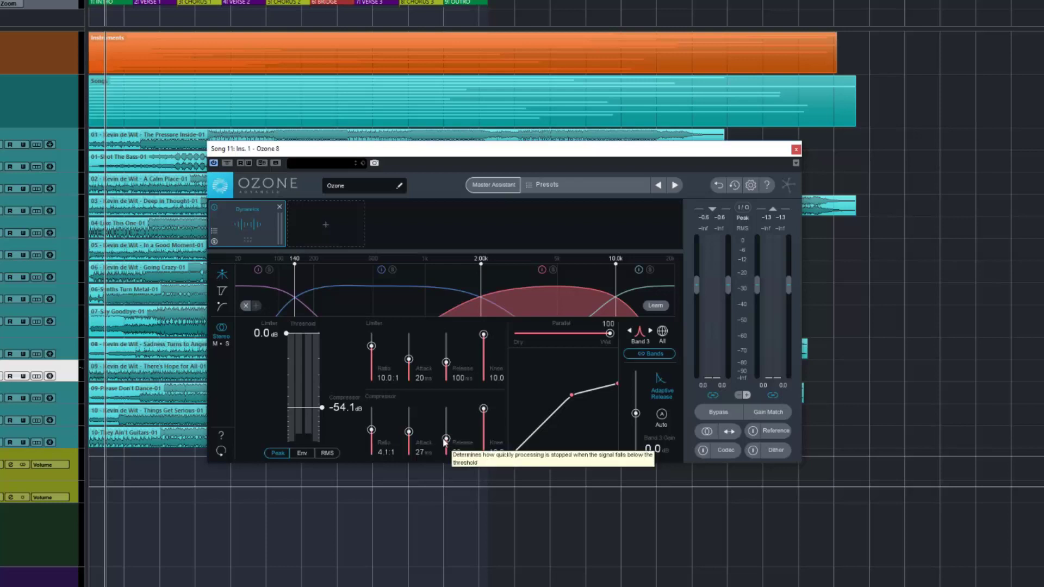
Sweep Band 3's compressor release through its range, set it to about 1011 ms and raise the ratio to 10.5:1.
{"action": "left_click_drag", "start_coordinate": [446, 440], "coordinate": [449, 456]}
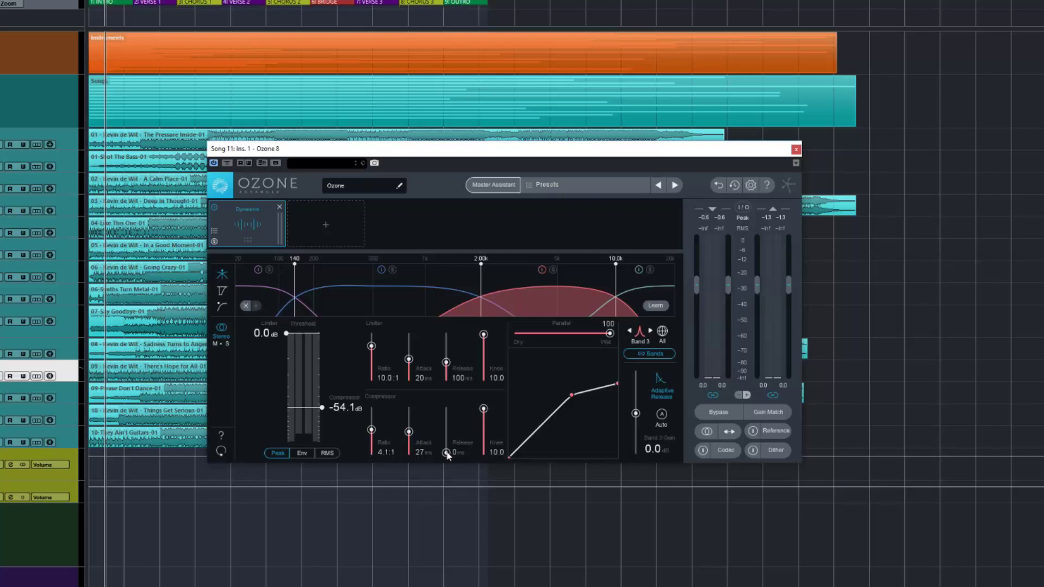
{"action": "left_click_drag", "start_coordinate": [447, 453], "coordinate": [441, 408]}
{"action": "left_click_drag", "start_coordinate": [445, 408], "coordinate": [445, 425]}
{"action": "left_click_drag", "start_coordinate": [372, 430], "coordinate": [372, 420]}
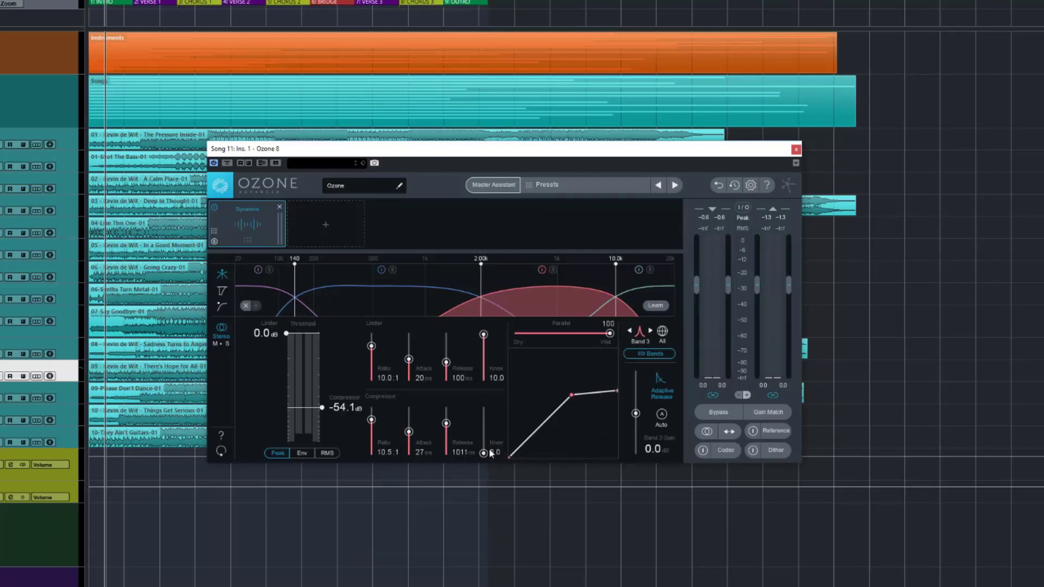
Set Band 3's compressor knee to 10.0 and its band gain to 0.8 dB.
{"action": "left_click_drag", "start_coordinate": [484, 452], "coordinate": [488, 410]}
{"action": "left_click_drag", "start_coordinate": [561, 412], "coordinate": [568, 403]}
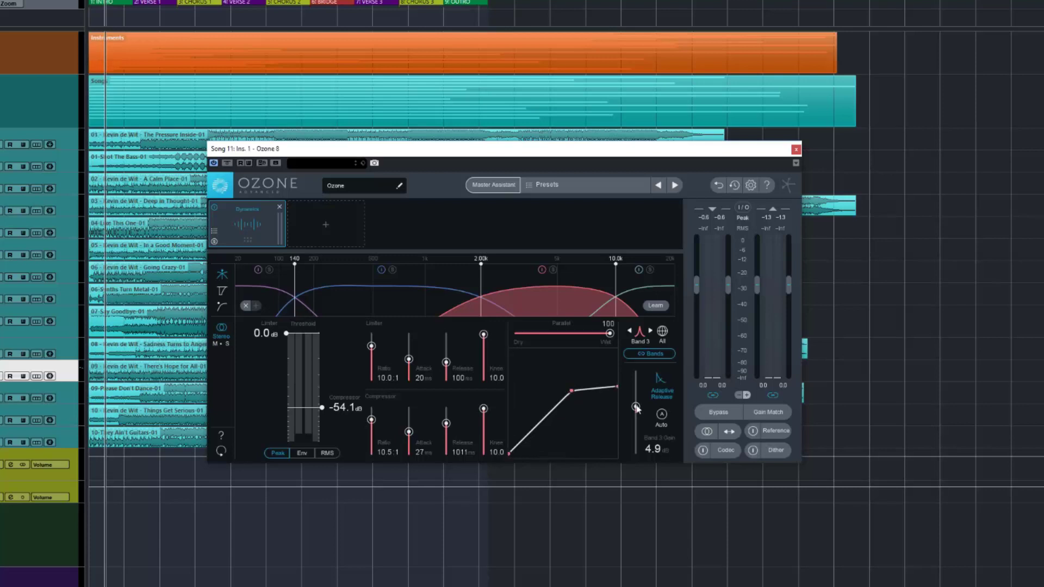
{"action": "left_click_drag", "start_coordinate": [635, 407], "coordinate": [637, 415]}
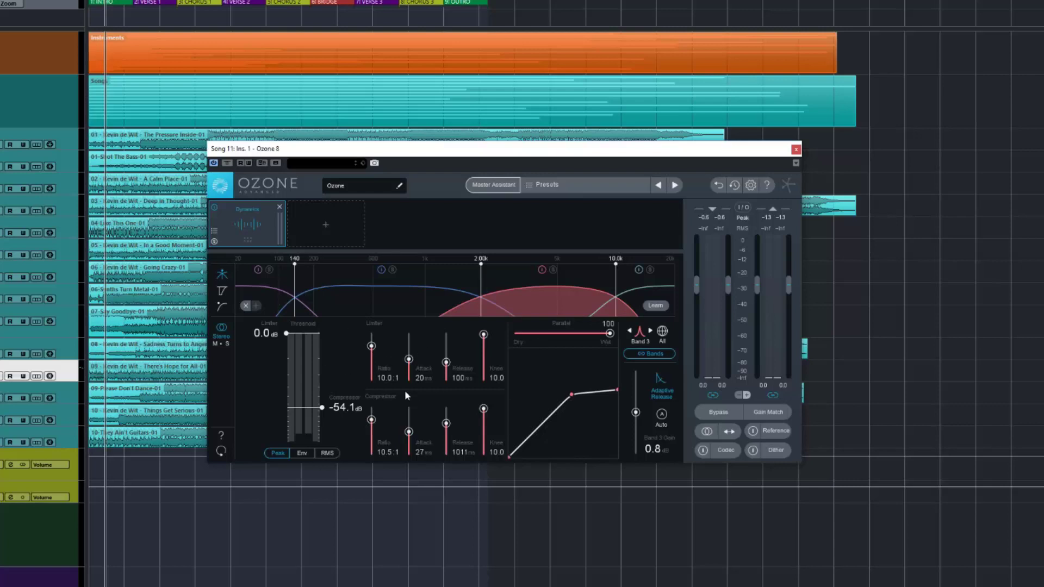
Step back through Band 2 to Band 1 and move the two lowest crossovers to about 202 Hz and 2.01 kHz.
{"action": "left_click", "coordinate": [630, 331]}
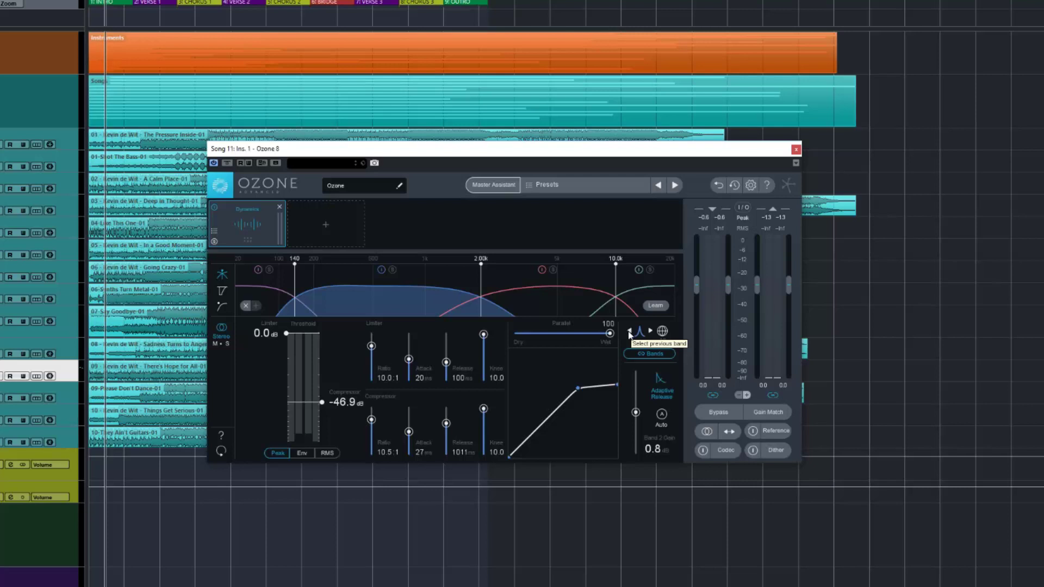
{"action": "left_click", "coordinate": [630, 331]}
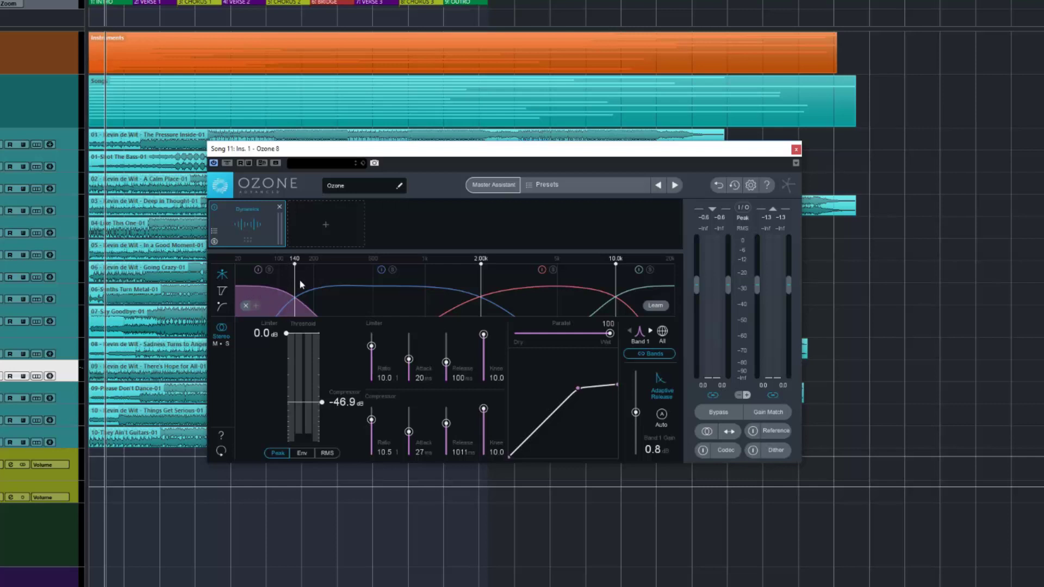
{"action": "mouse_move", "coordinate": [297, 285]}
{"action": "left_mouse_down"}
{"action": "mouse_move", "coordinate": [381, 289]}
{"action": "mouse_move", "coordinate": [278, 292]}
{"action": "mouse_move", "coordinate": [329, 293]}
{"action": "mouse_move", "coordinate": [314, 293]}
{"action": "left_mouse_up"}
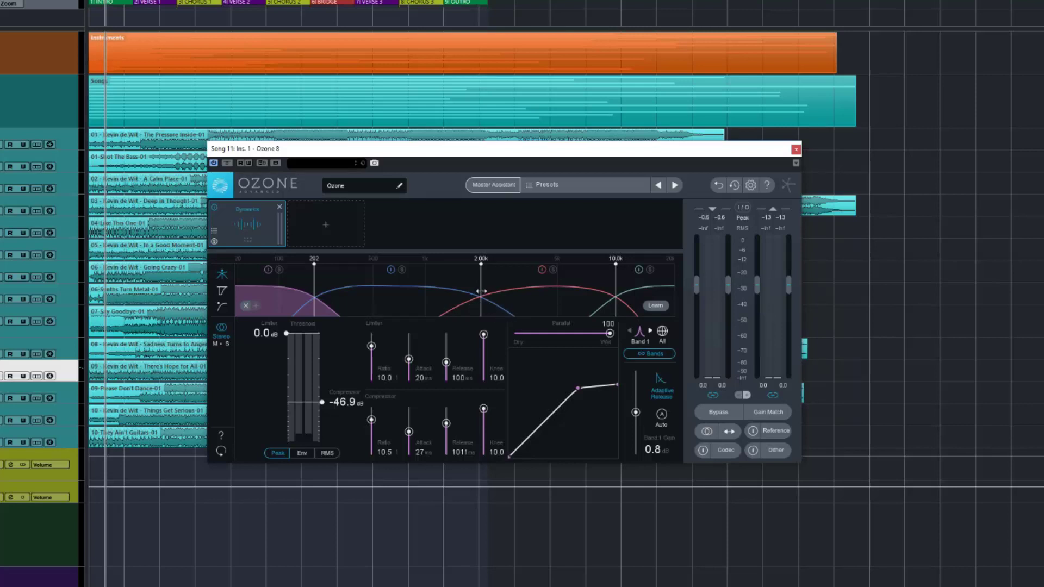
{"action": "mouse_move", "coordinate": [481, 293]}
{"action": "left_mouse_down"}
{"action": "mouse_move", "coordinate": [462, 293]}
{"action": "mouse_move", "coordinate": [506, 292]}
{"action": "mouse_move", "coordinate": [468, 293]}
{"action": "mouse_move", "coordinate": [481, 294]}
{"action": "left_mouse_up"}
Demonstrate bypassing and re-enabling Band 1, remove the band, and enable the remaining lowest band.
{"action": "left_click", "coordinate": [268, 270]}
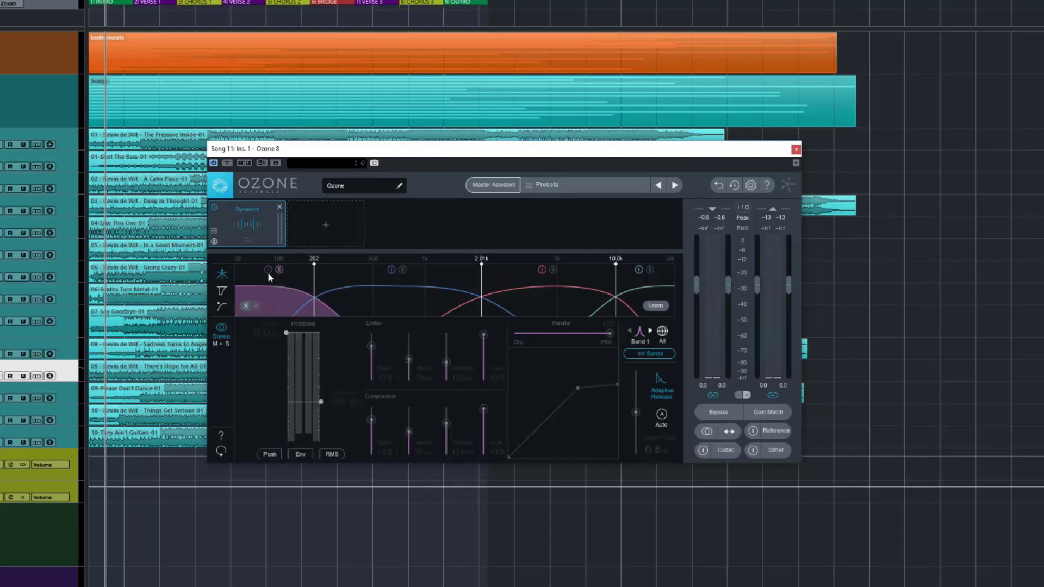
{"action": "left_click", "coordinate": [268, 270]}
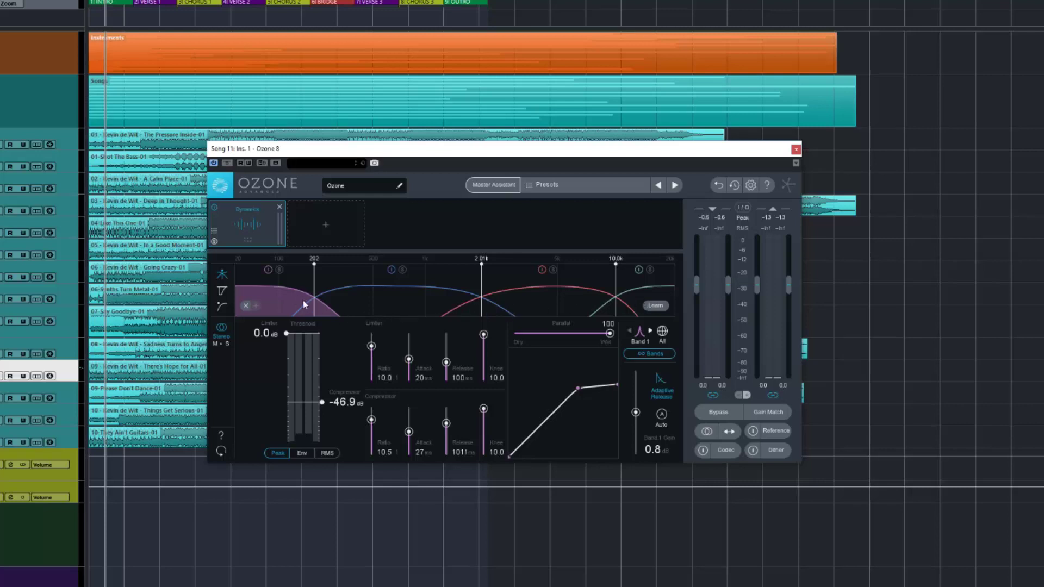
{"action": "left_click", "coordinate": [268, 270]}
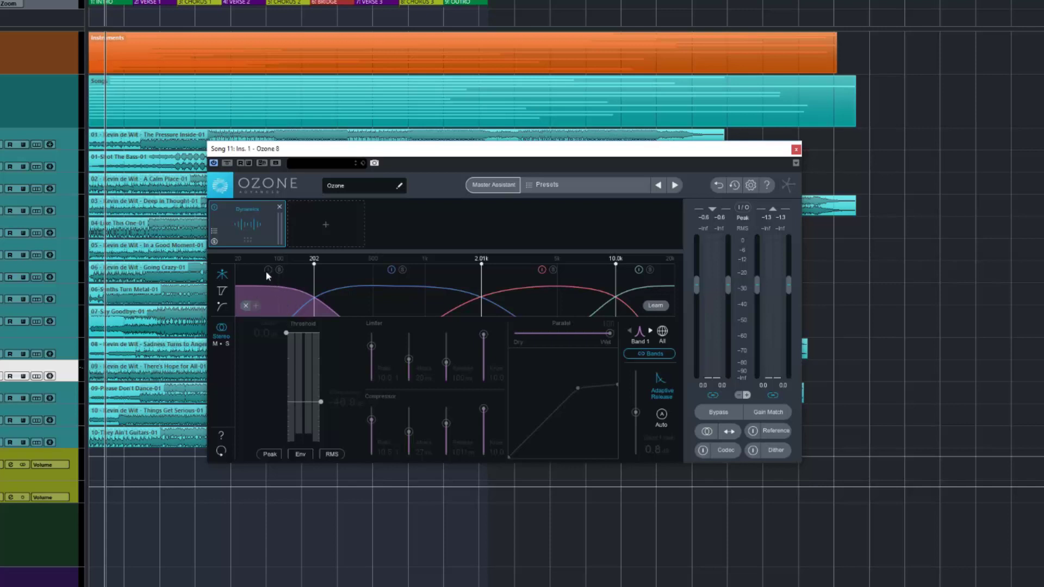
{"action": "right_click", "coordinate": [277, 297]}
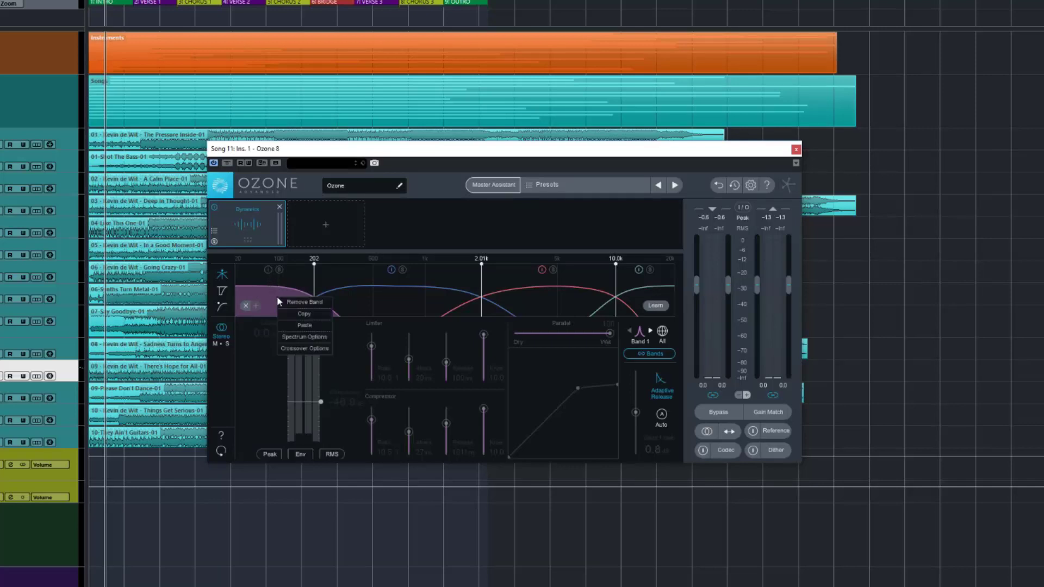
{"action": "left_click", "coordinate": [291, 303]}
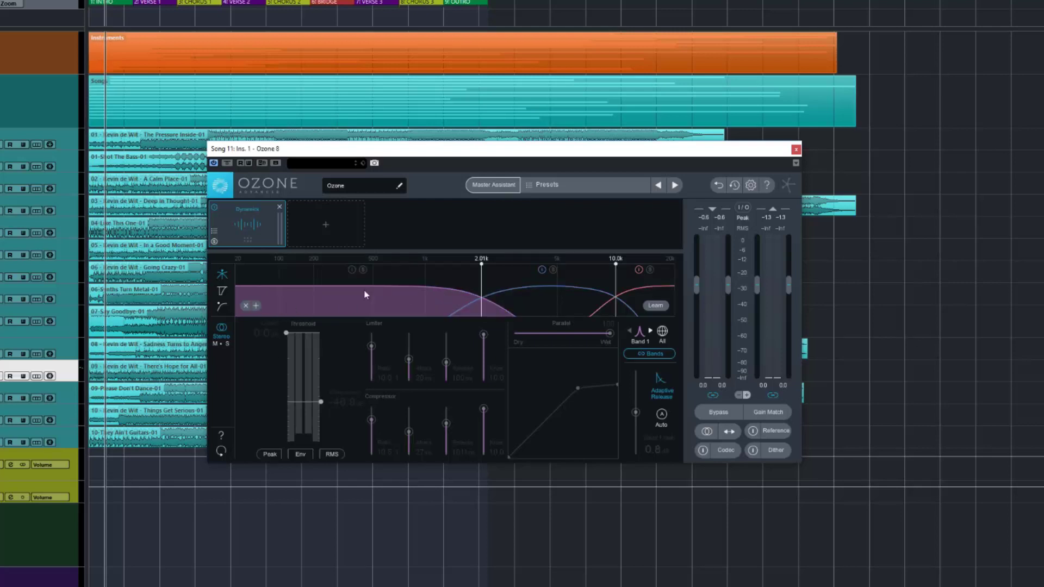
{"action": "left_click", "coordinate": [353, 269]}
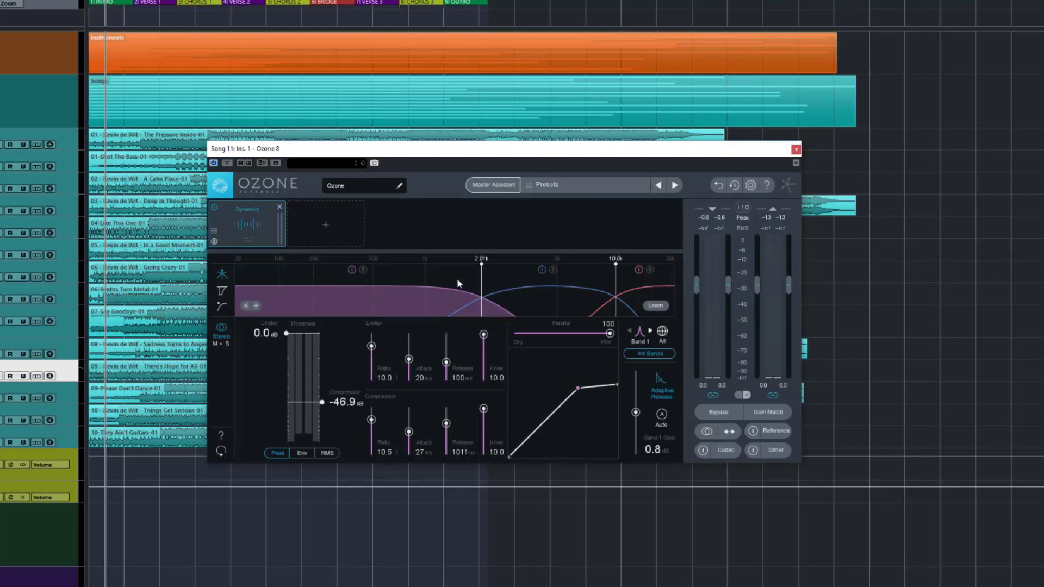
Add a band and place the three crossovers at about 221 Hz, 2.65 kHz and 8.93 kHz, briefly toggling Band 1's bypass.
{"action": "left_click", "coordinate": [255, 306]}
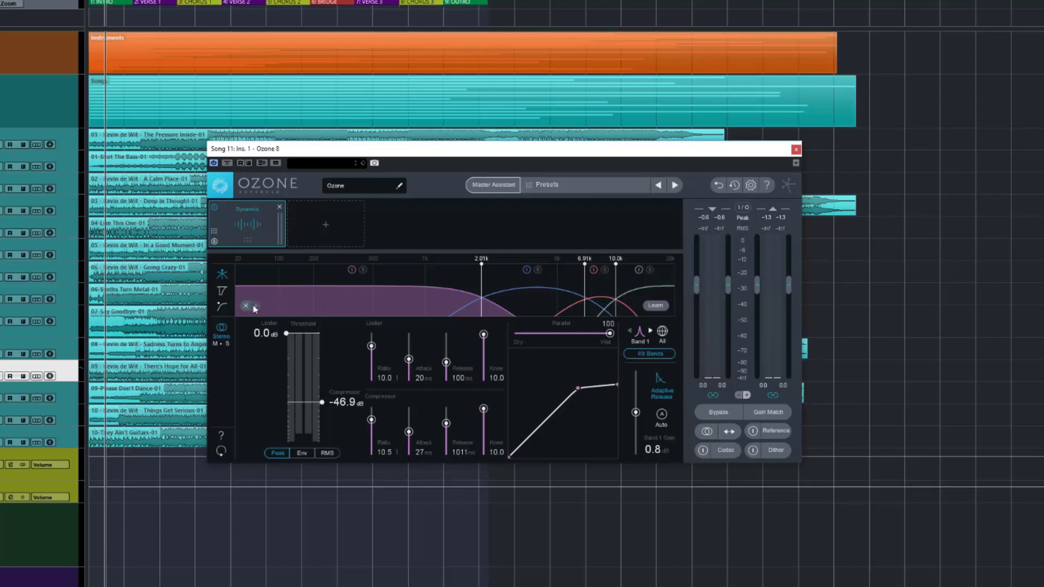
{"action": "left_click_drag", "start_coordinate": [583, 286], "coordinate": [319, 292]}
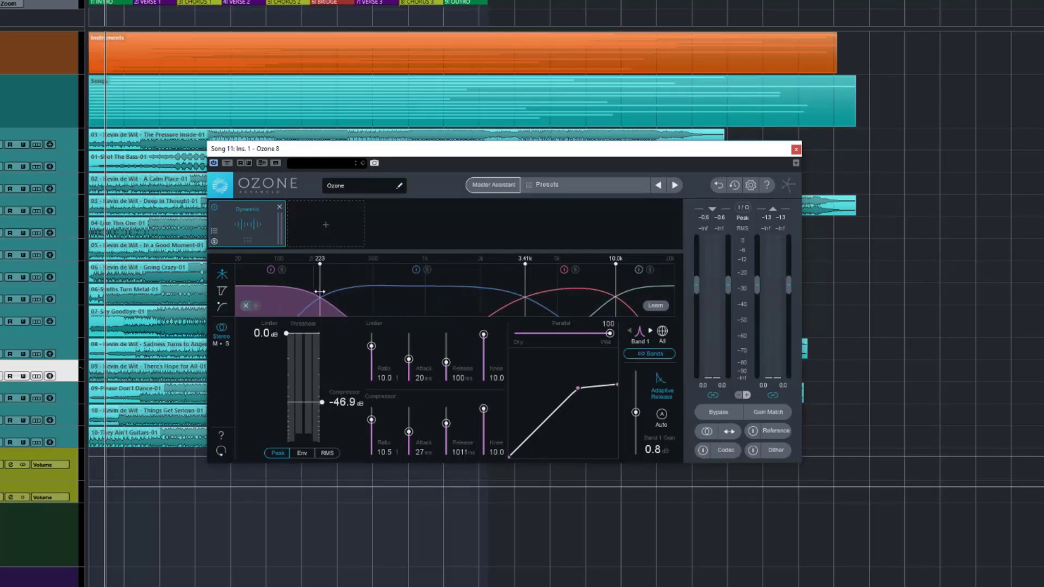
{"action": "left_click", "coordinate": [270, 269]}
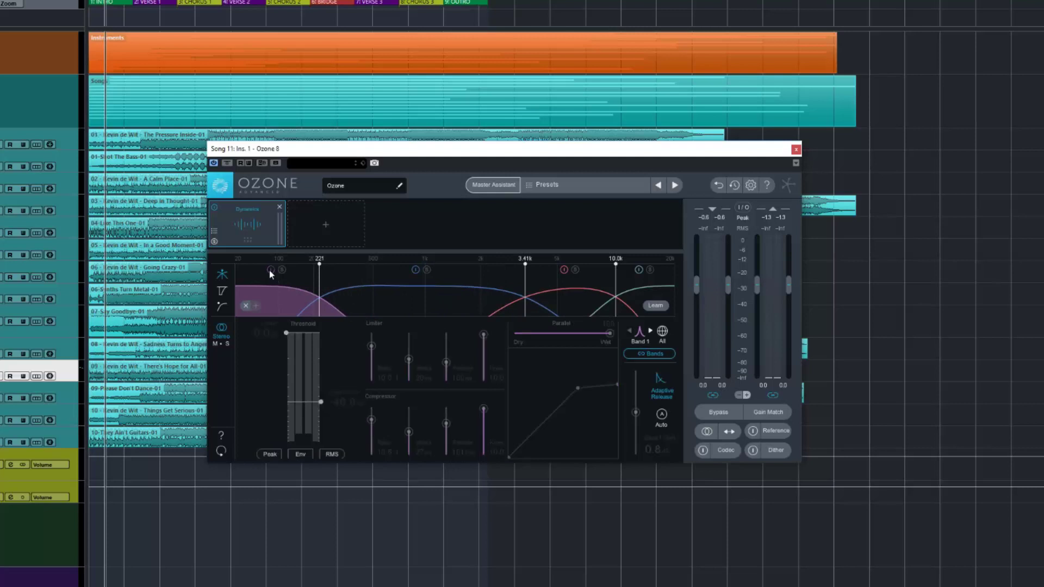
{"action": "left_click", "coordinate": [270, 270]}
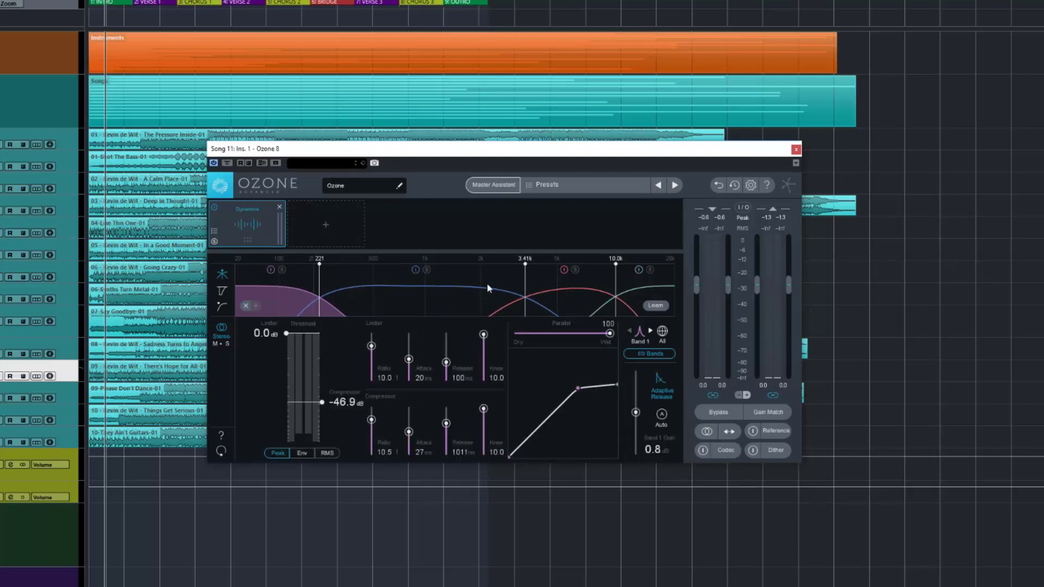
{"action": "left_click_drag", "start_coordinate": [527, 292], "coordinate": [504, 294]}
{"action": "left_click_drag", "start_coordinate": [616, 292], "coordinate": [605, 294]}
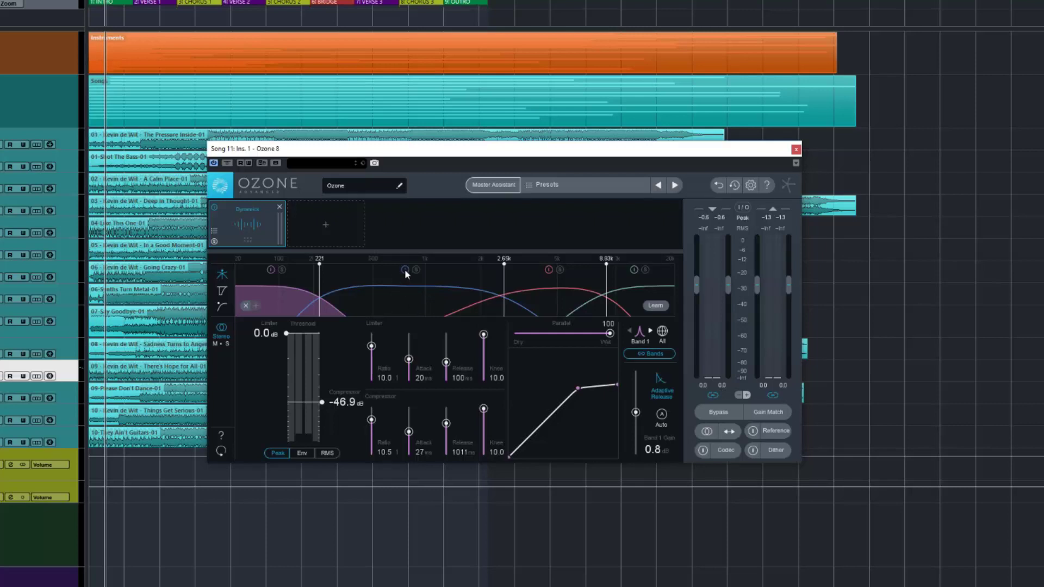
Switch the module from stereo to mid/side processing and compare the Mid and Side settings, ending on Mid.
{"action": "left_click", "coordinate": [226, 344]}
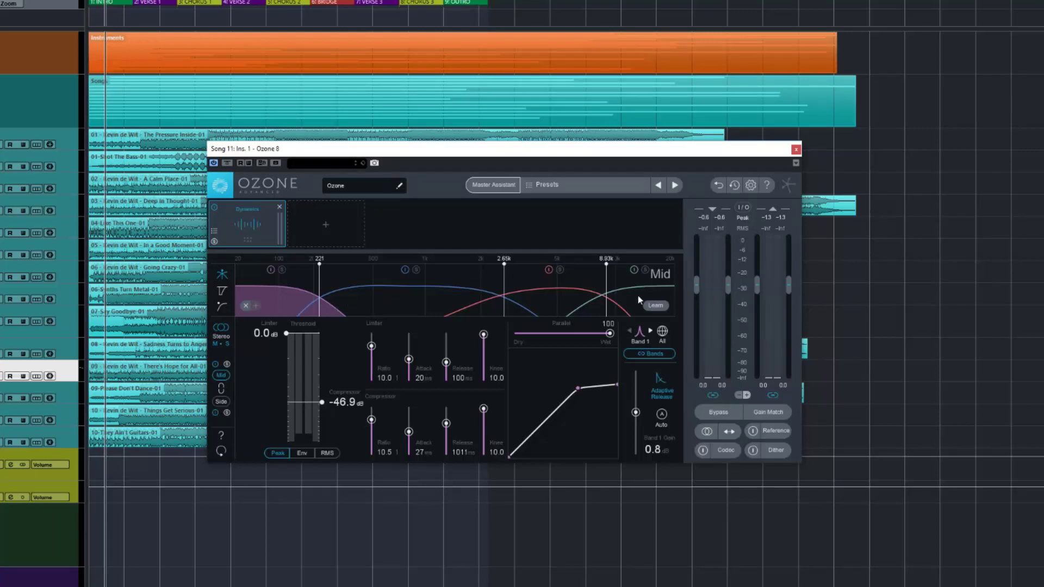
{"action": "left_click", "coordinate": [225, 405]}
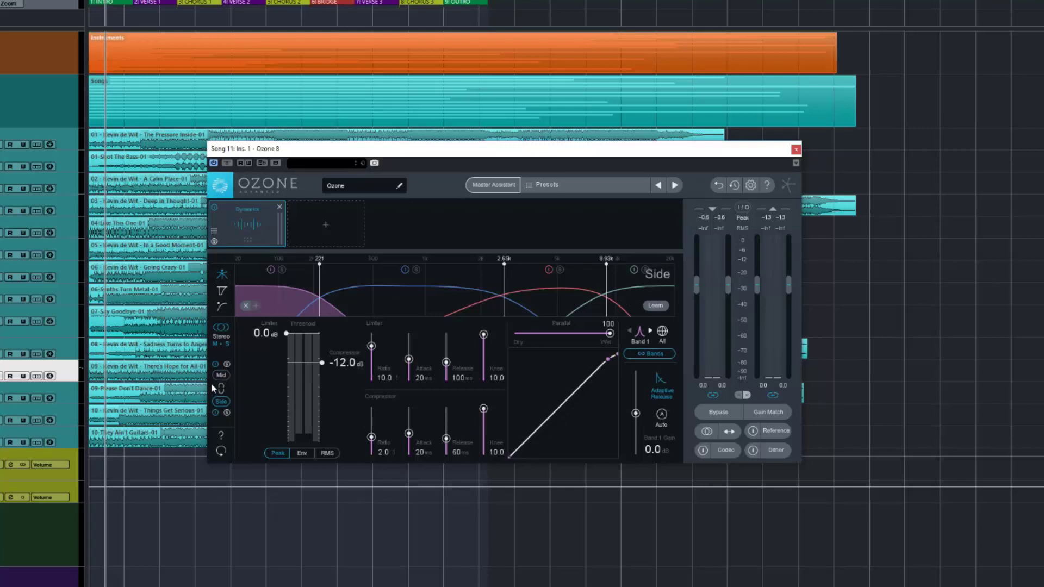
{"action": "left_click", "coordinate": [221, 375]}
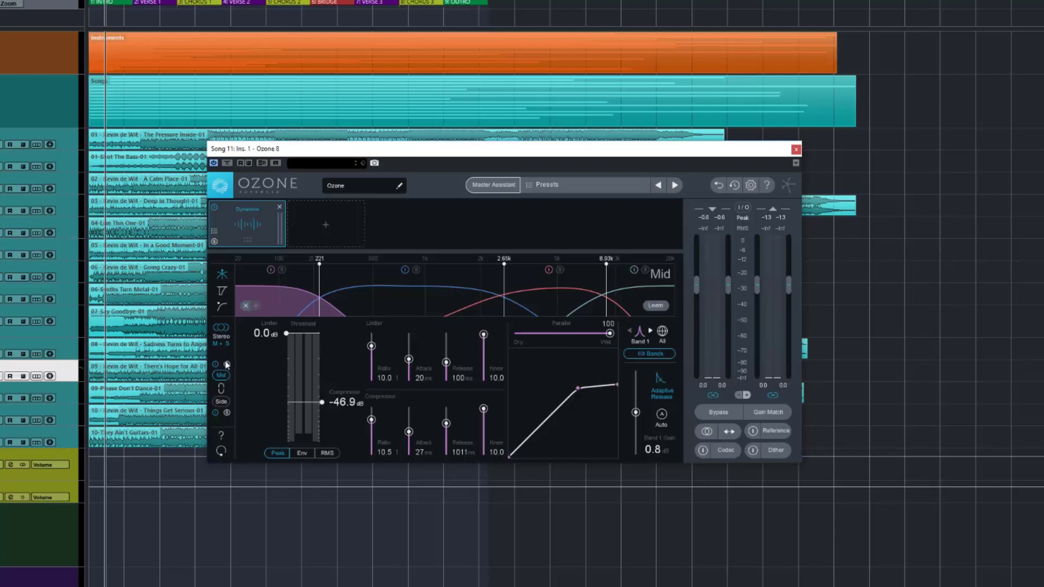
{"action": "left_click", "coordinate": [222, 401]}
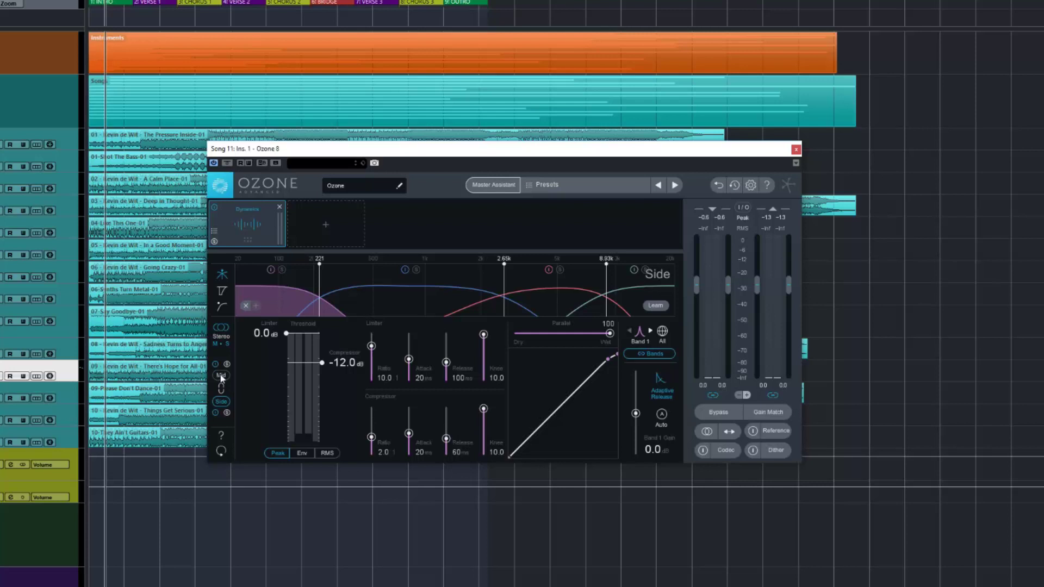
{"action": "left_click", "coordinate": [221, 377]}
{"action": "left_click", "coordinate": [222, 402]}
{"action": "left_click", "coordinate": [221, 375]}
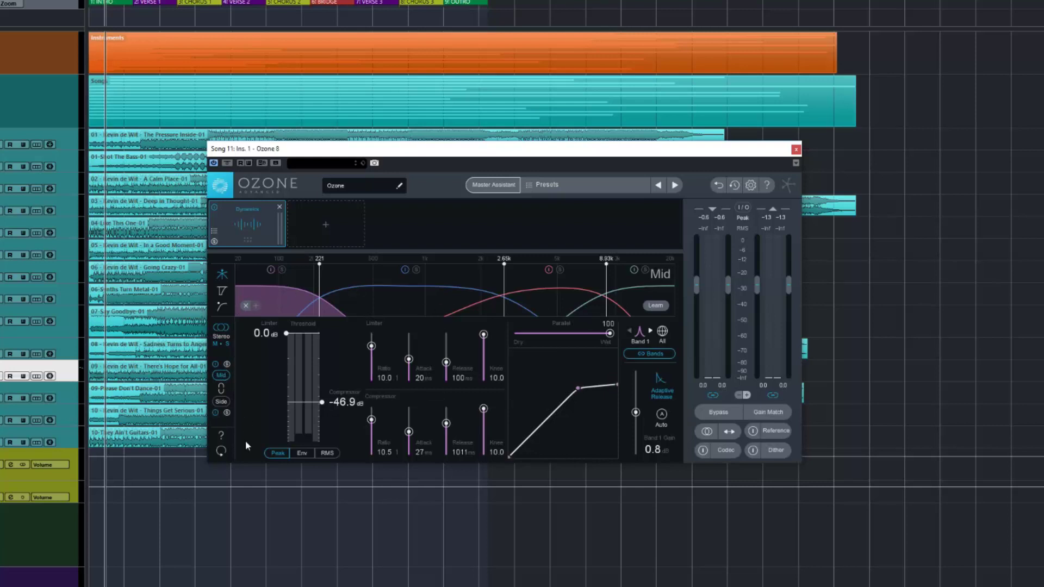
Compare the Mid and Side channel settings of the Dynamics module and return it to stereo processing.
{"action": "left_click", "coordinate": [222, 400]}
{"action": "left_click", "coordinate": [221, 376]}
{"action": "left_click", "coordinate": [224, 403]}
{"action": "left_click", "coordinate": [221, 375]}
{"action": "left_click", "coordinate": [221, 401]}
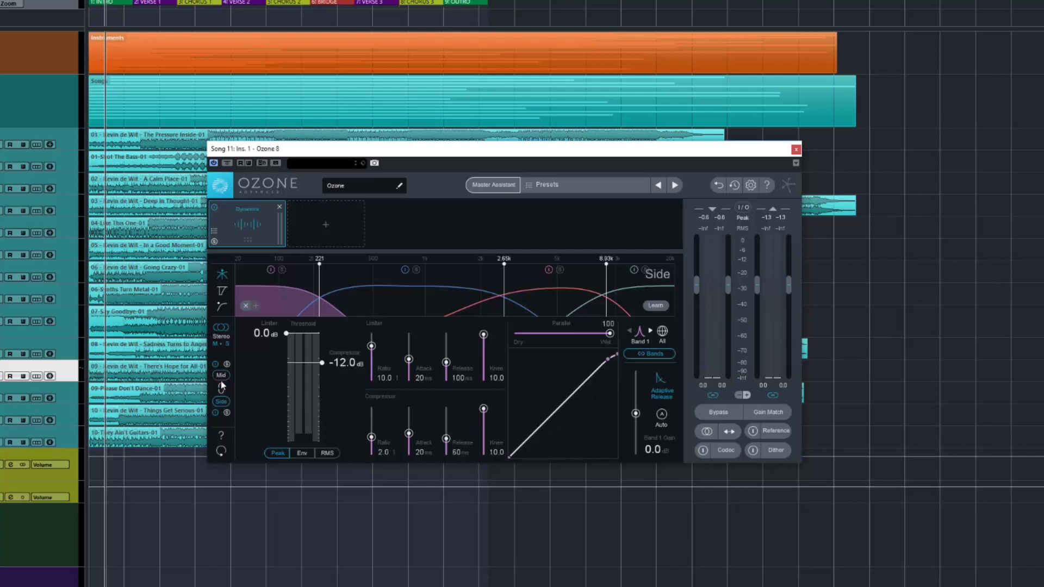
{"action": "left_click", "coordinate": [221, 375]}
{"action": "left_click", "coordinate": [221, 328]}
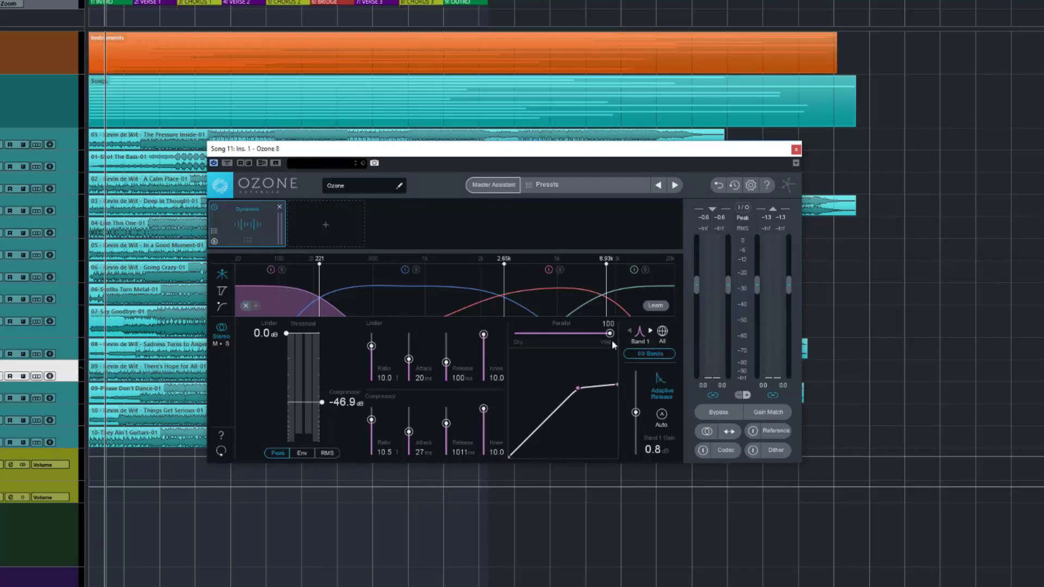
Replace the Dynamics module with a fresh one and show the controls of all bands together.
{"action": "left_click", "coordinate": [280, 208]}
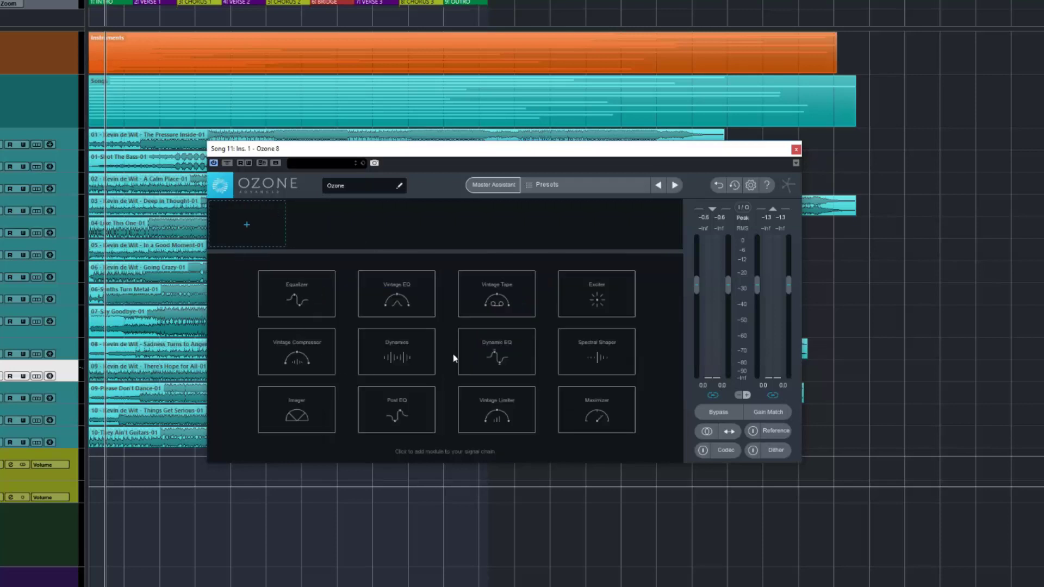
{"action": "left_click", "coordinate": [403, 361]}
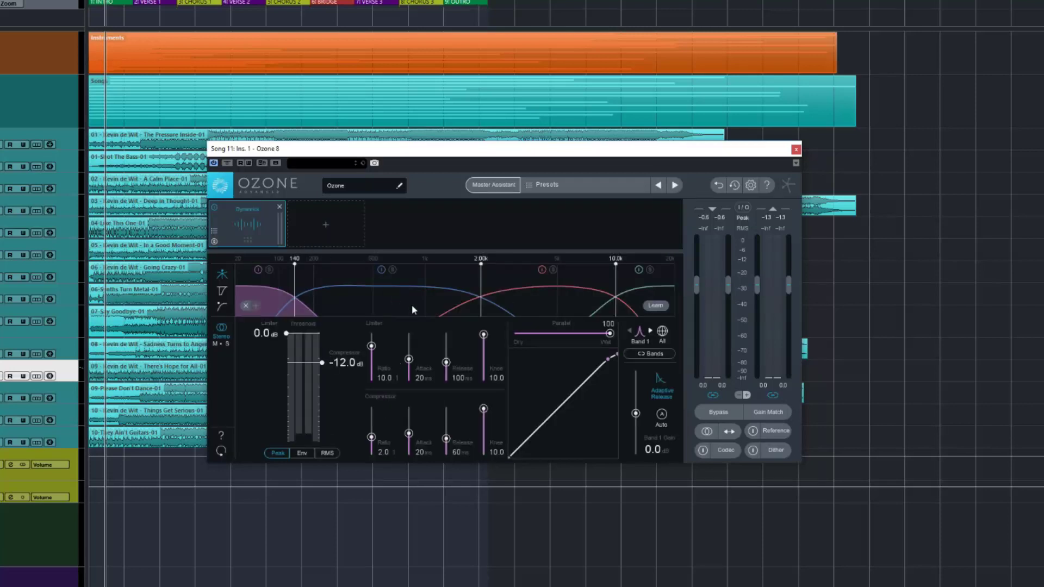
{"action": "left_click", "coordinate": [666, 333]}
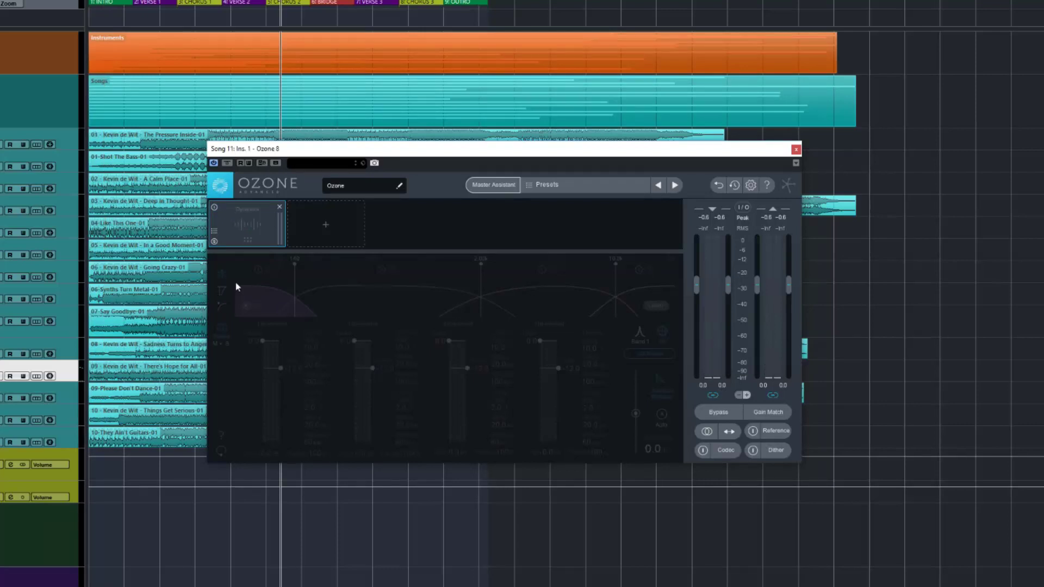
Audition the track with the Dynamics module bypassed, re-enable it and lower all bands' compressor thresholds to -19.4 dB during playback.
{"action": "key", "text": "space"}
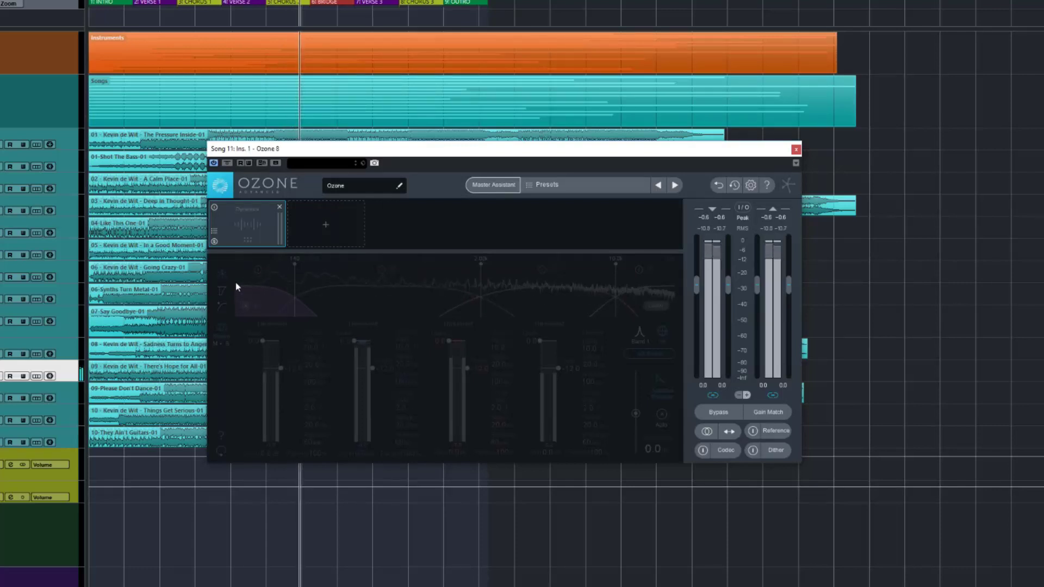
{"action": "key", "text": "space"}
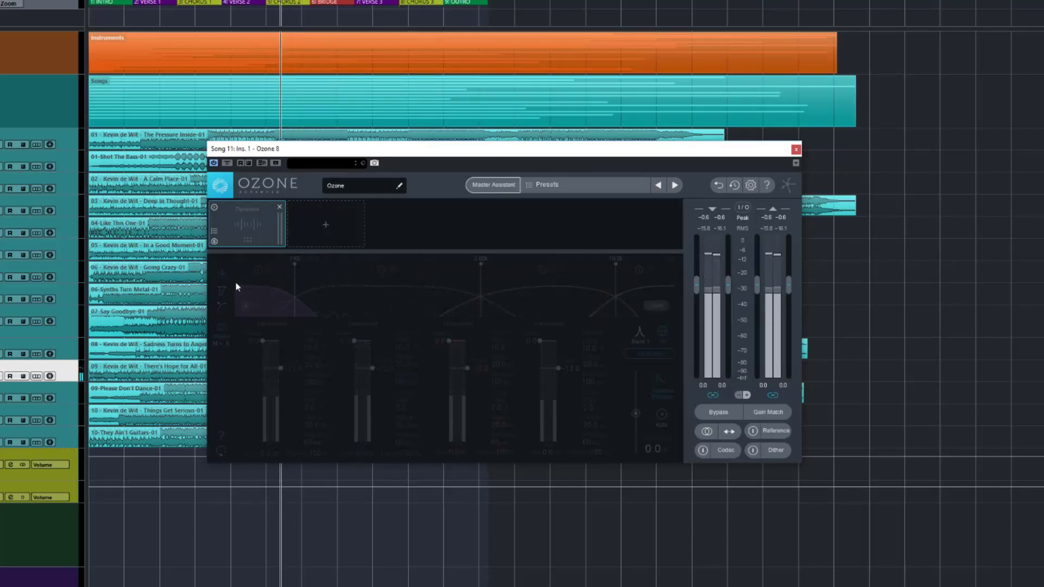
{"action": "left_click", "coordinate": [214, 209]}
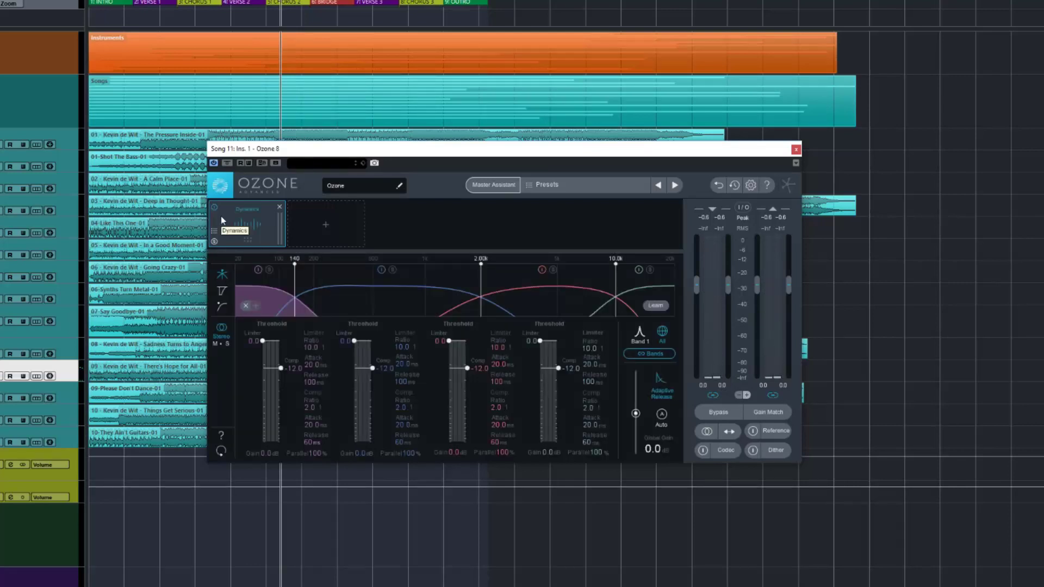
{"action": "key", "text": "space"}
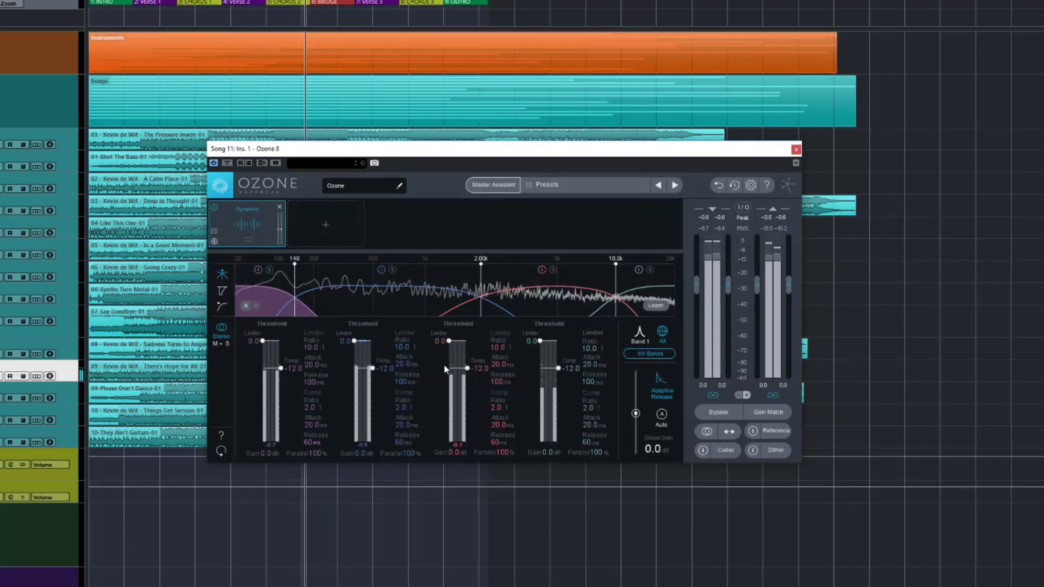
{"action": "left_click_drag", "start_coordinate": [467, 369], "coordinate": [463, 385]}
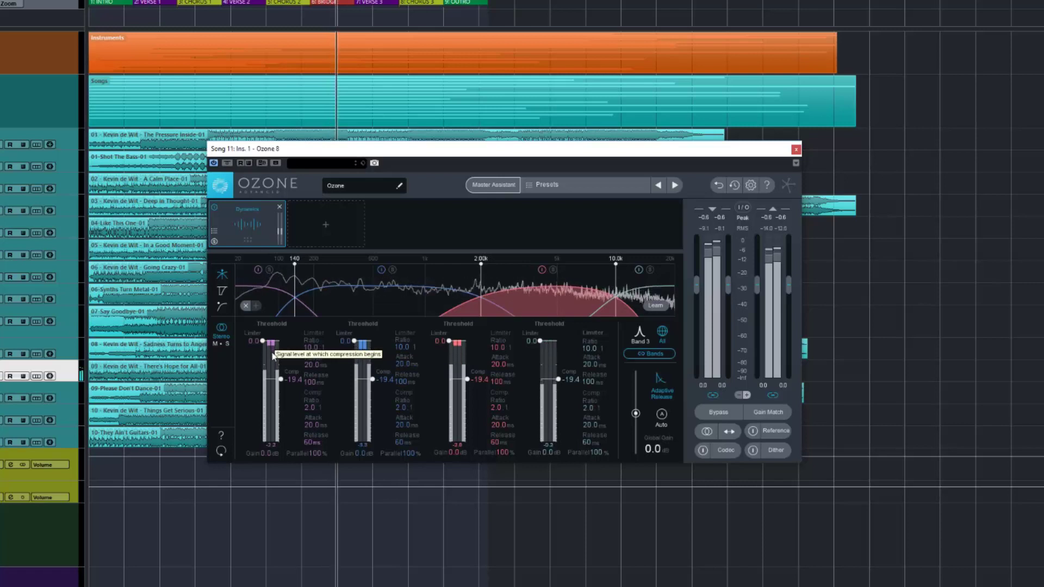
Enable automatic gain compensation and compare the playing track with the Dynamics module bypassed and active, ending with it active and playback stopped.
{"action": "left_click", "coordinate": [214, 207]}
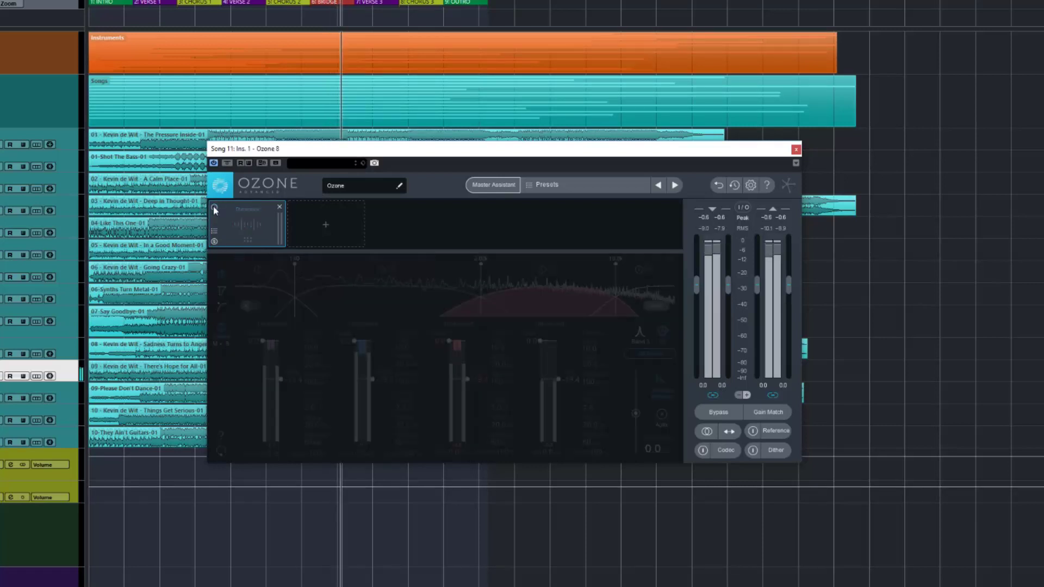
{"action": "left_click", "coordinate": [214, 207]}
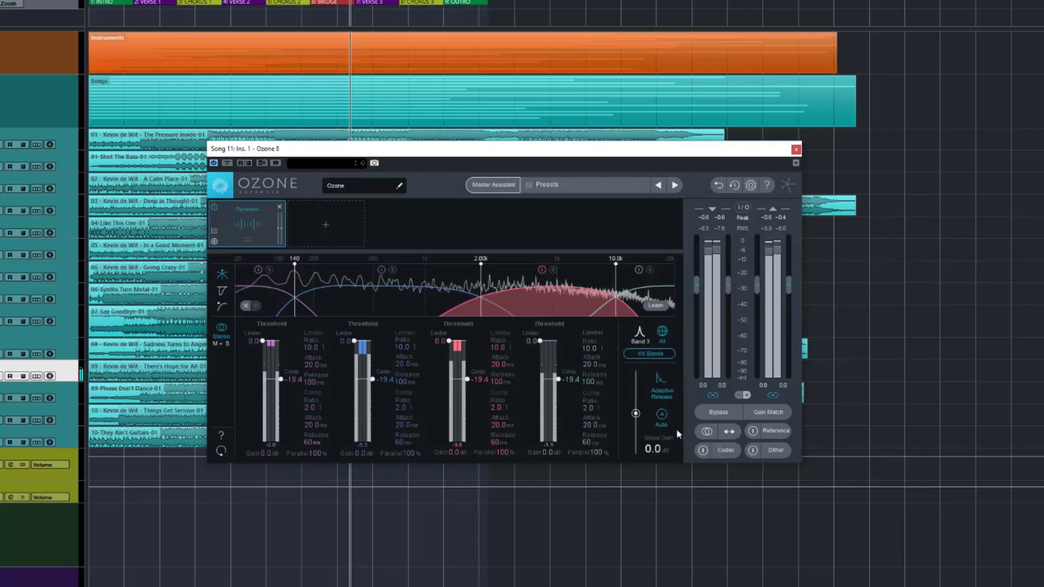
{"action": "left_click", "coordinate": [214, 207]}
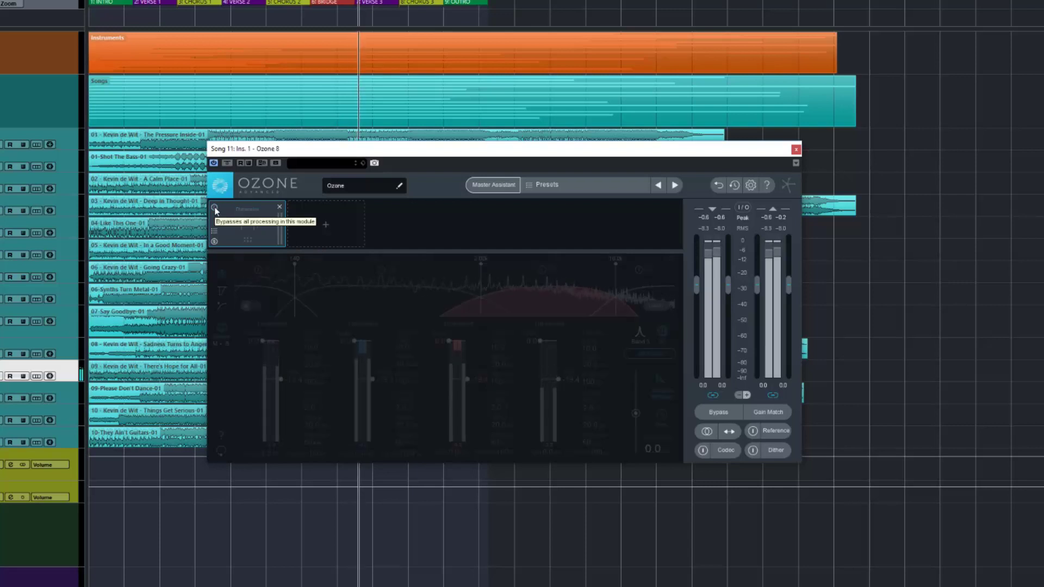
{"action": "left_click", "coordinate": [215, 208]}
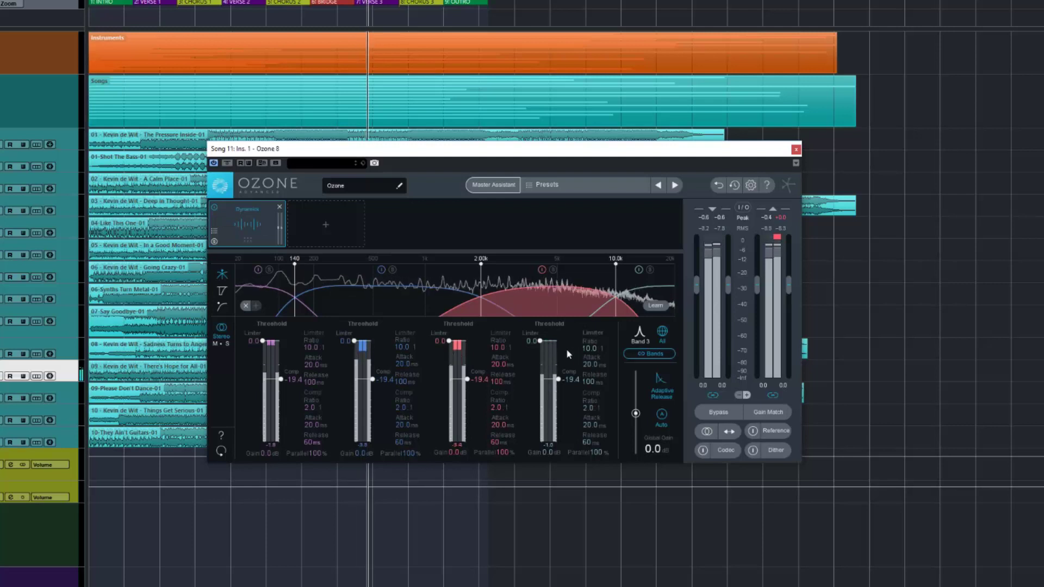
{"action": "key", "text": "space"}
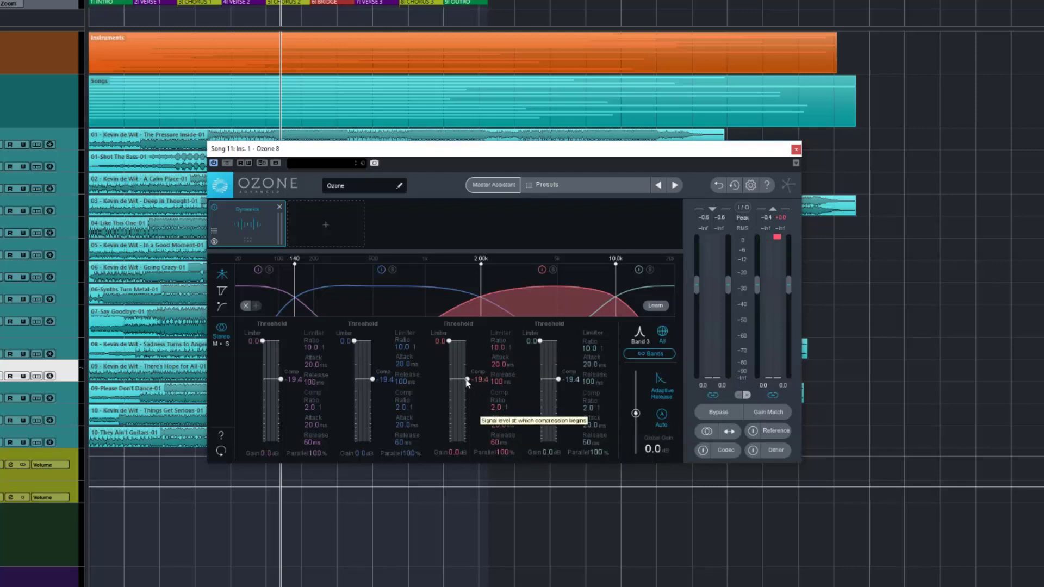
Resume playback and set all bands' compressor threshold to -45.2 dB, ratio to 7.2:1 and attack to 182 ms.
{"action": "key", "text": "space"}
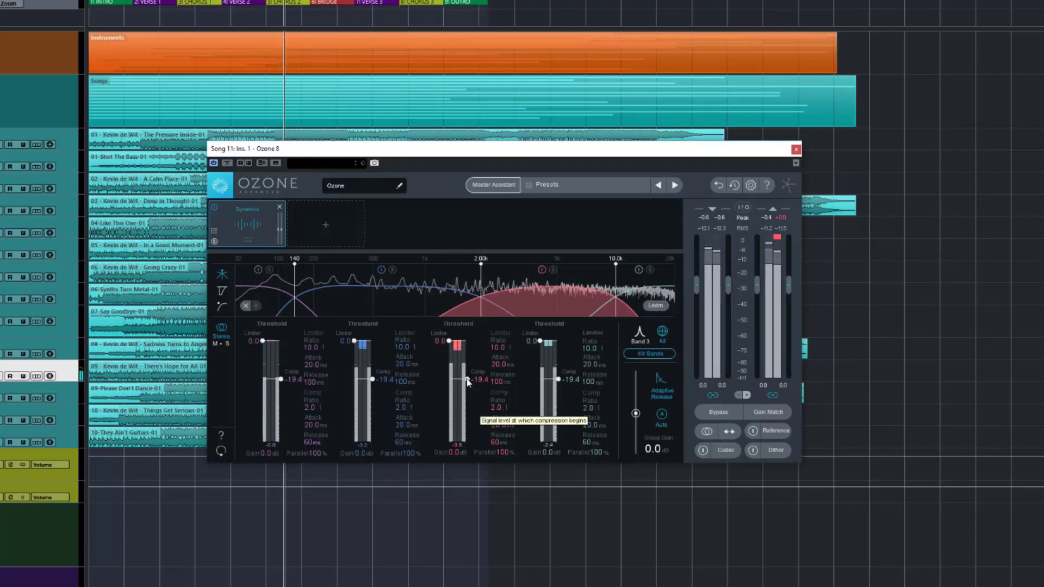
{"action": "left_click_drag", "start_coordinate": [468, 382], "coordinate": [468, 411]}
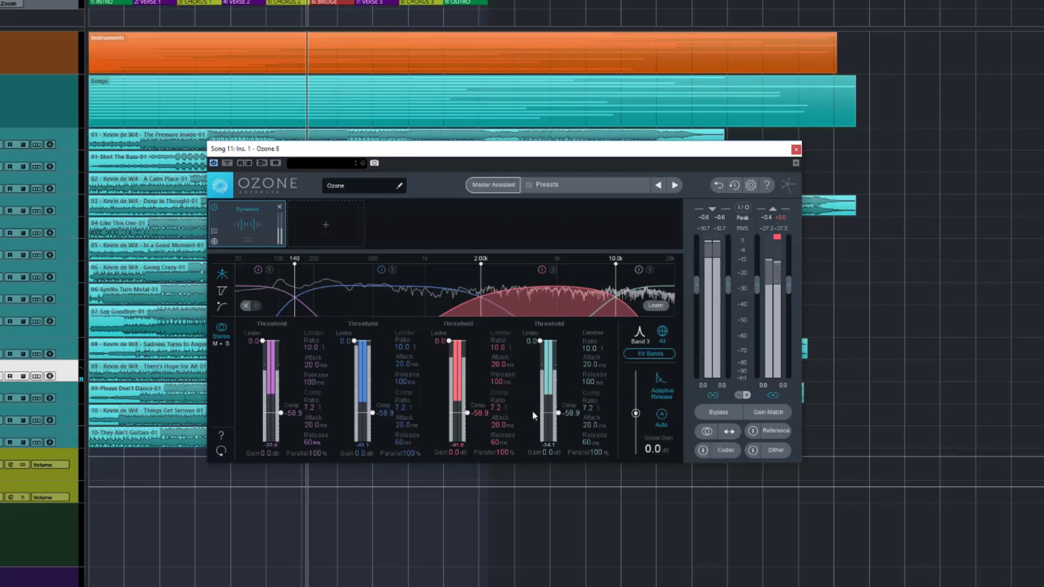
{"action": "left_click_drag", "start_coordinate": [468, 414], "coordinate": [471, 407]}
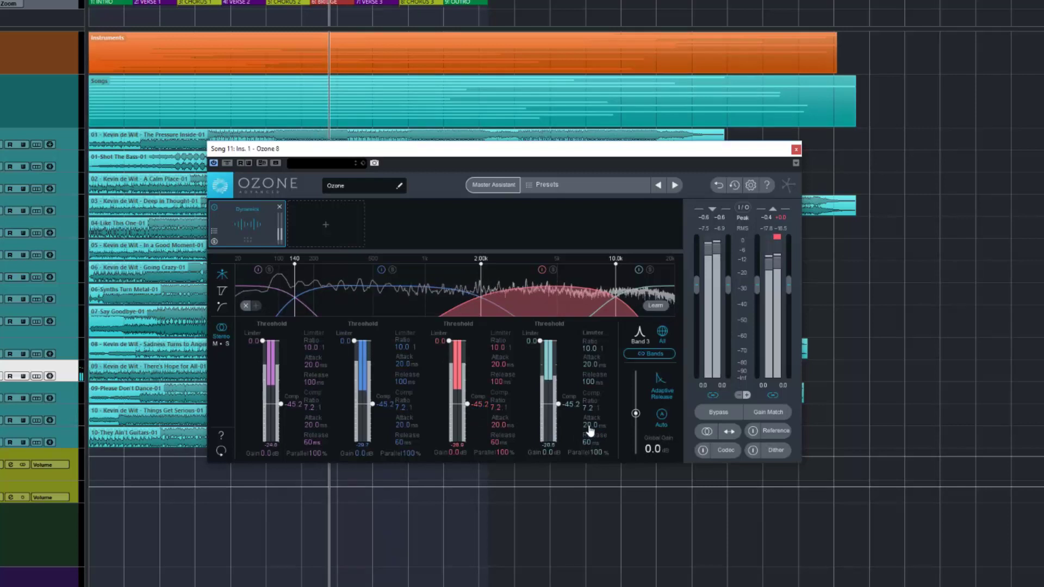
{"action": "left_click_drag", "start_coordinate": [592, 425], "coordinate": [601, 358]}
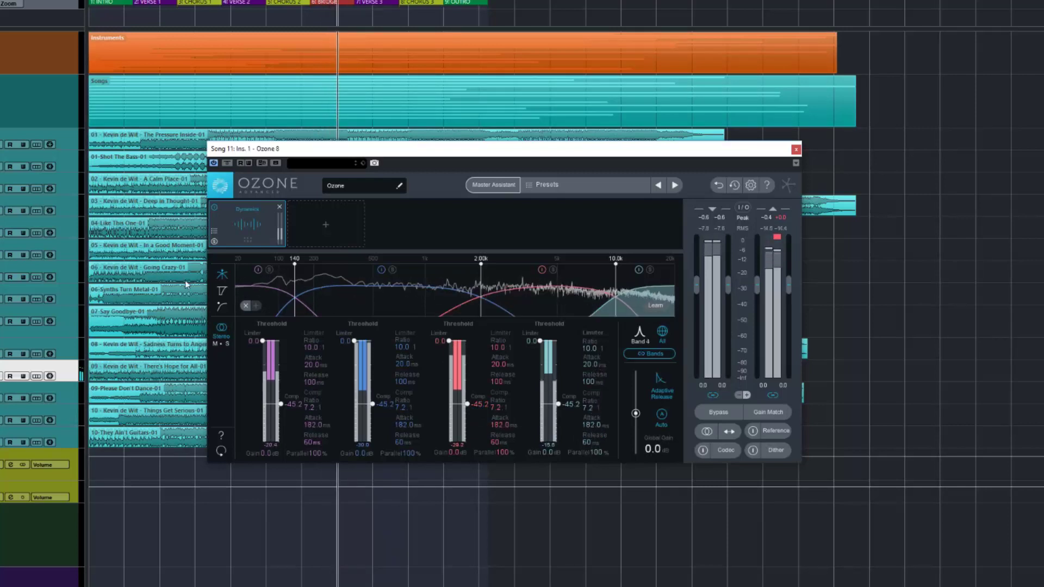
Show the gain reduction trace and try a 4.4:1 compressor ratio on all bands before settling on 7.5:1.
{"action": "left_click", "coordinate": [222, 290]}
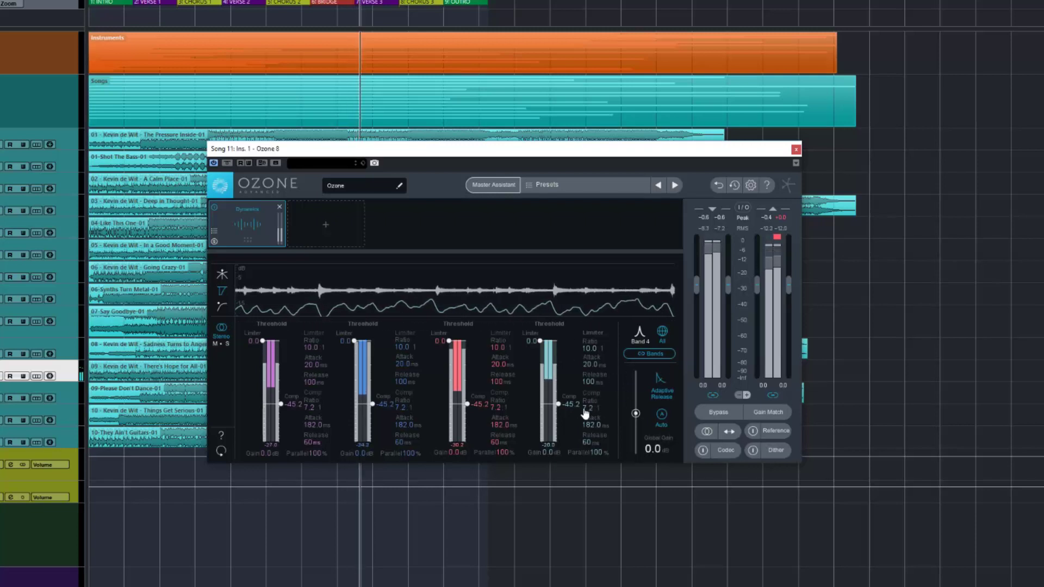
{"action": "mouse_move", "coordinate": [586, 414]}
{"action": "left_mouse_down"}
{"action": "mouse_move", "coordinate": [600, 350]}
{"action": "mouse_move", "coordinate": [594, 433]}
{"action": "left_mouse_up"}
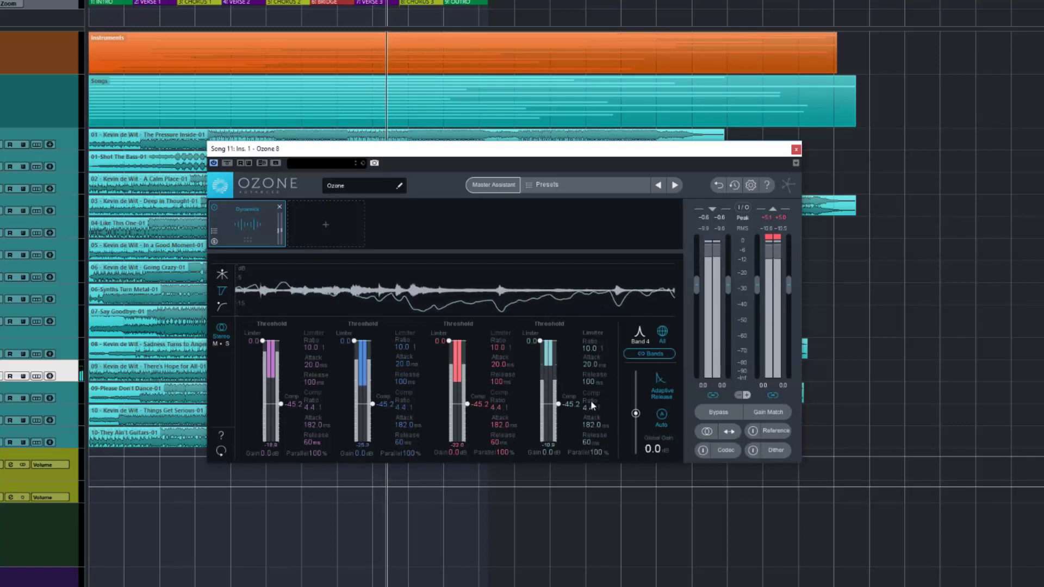
{"action": "left_click_drag", "start_coordinate": [585, 413], "coordinate": [588, 405]}
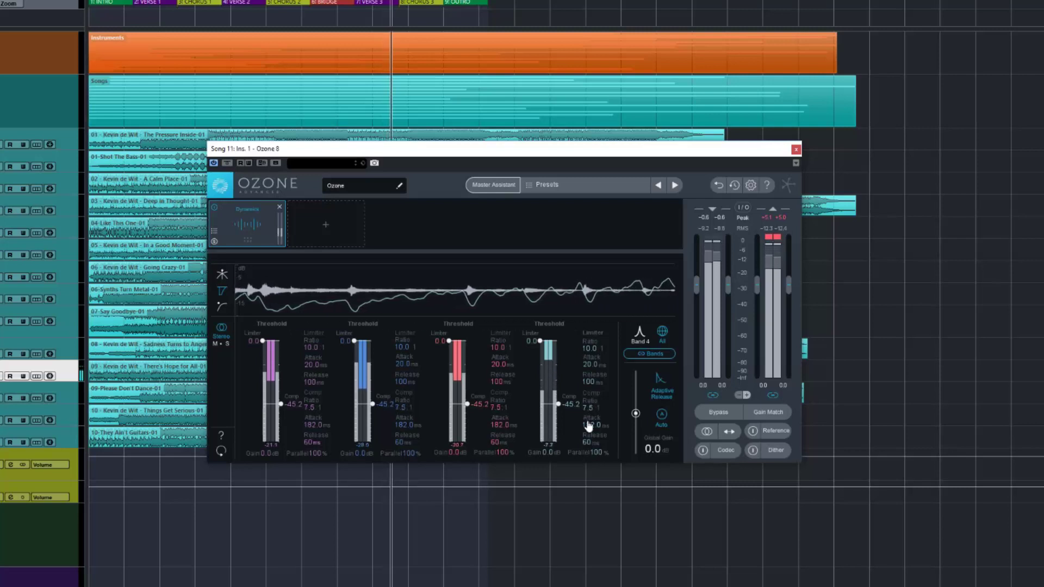
Try compressor attacks of 0 ms and 71 ms on all bands, ending with a 62 ms attack and 10 ms release.
{"action": "left_click_drag", "start_coordinate": [591, 441], "coordinate": [583, 533]}
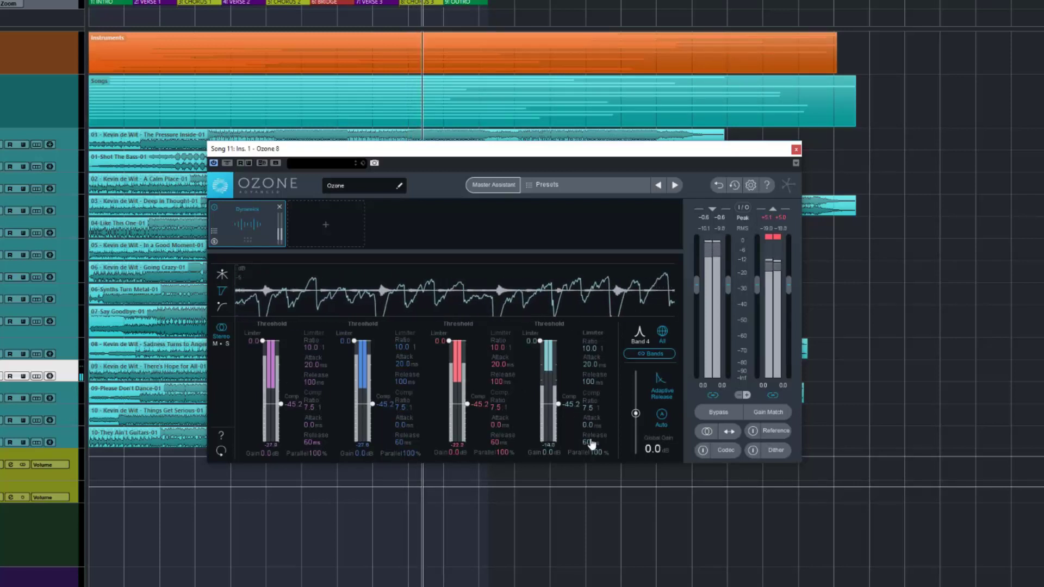
{"action": "left_click_drag", "start_coordinate": [594, 426], "coordinate": [593, 397]}
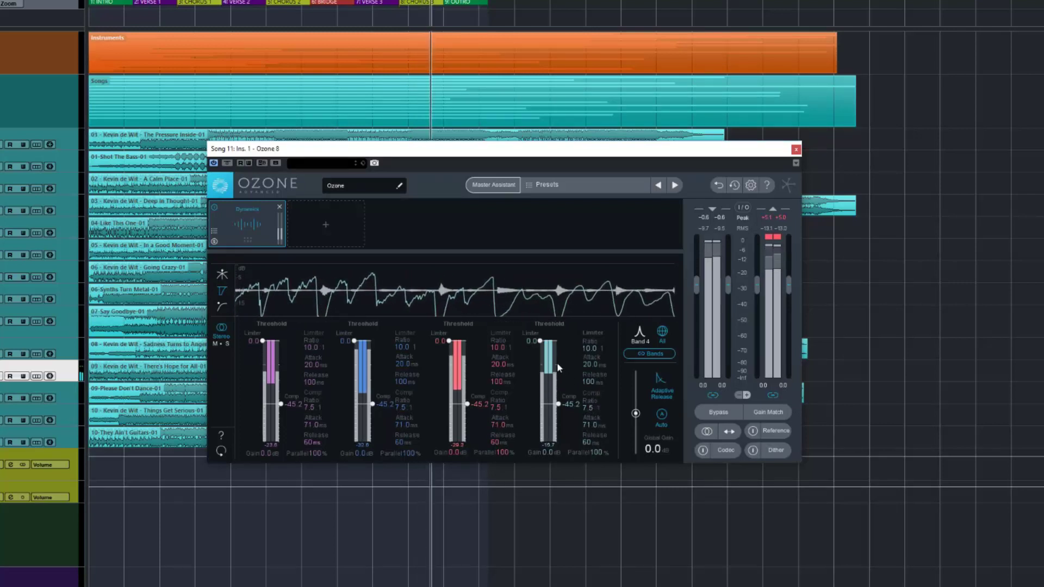
{"action": "left_click_drag", "start_coordinate": [594, 427], "coordinate": [595, 471]}
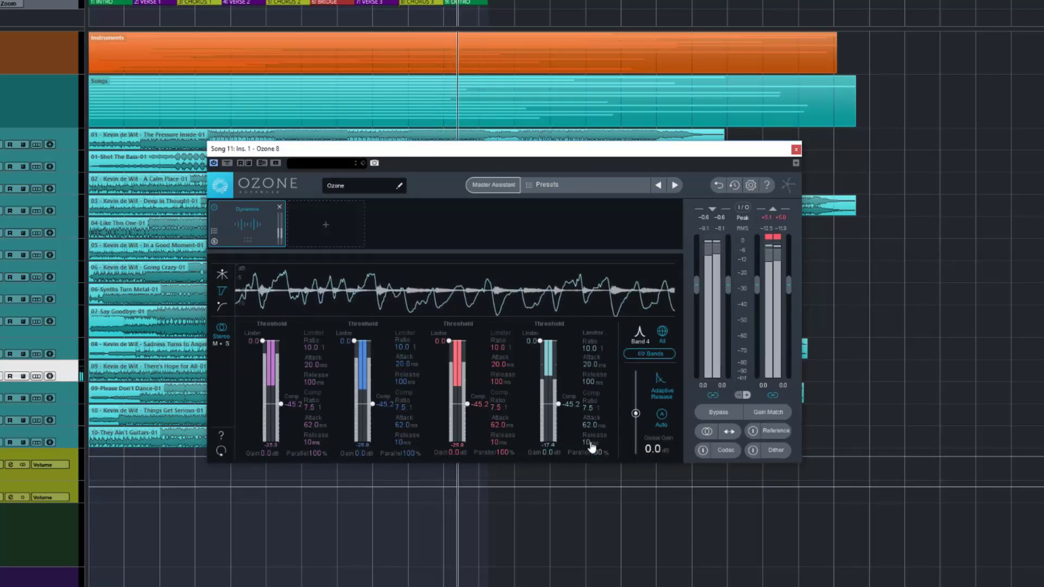
Try a 990 ms compressor release on all bands, settle on 140 ms with a -37.7 dB threshold, and stop playback.
{"action": "left_click_drag", "start_coordinate": [592, 447], "coordinate": [595, 399]}
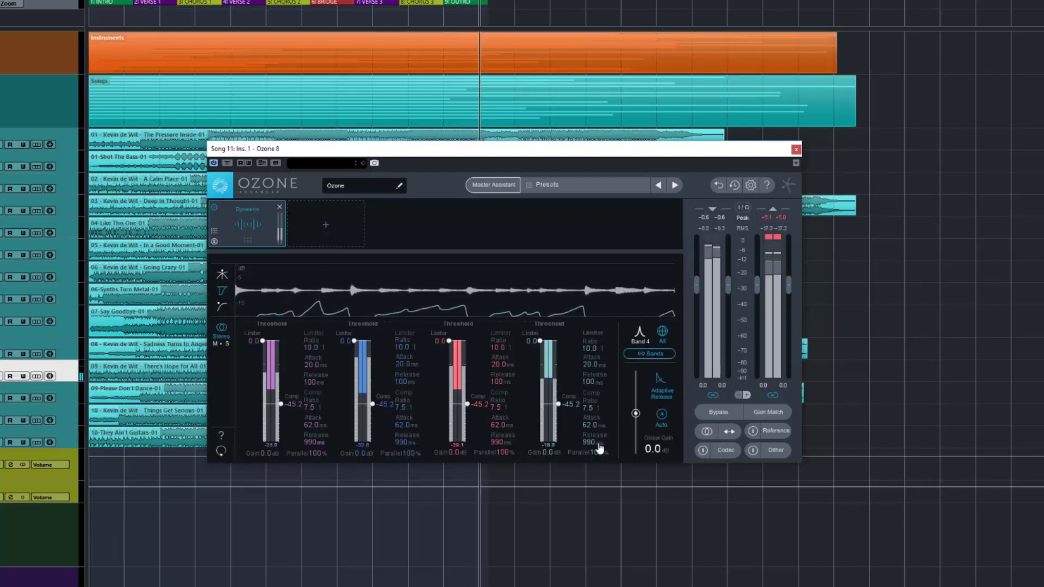
{"action": "left_click_drag", "start_coordinate": [600, 448], "coordinate": [602, 495]}
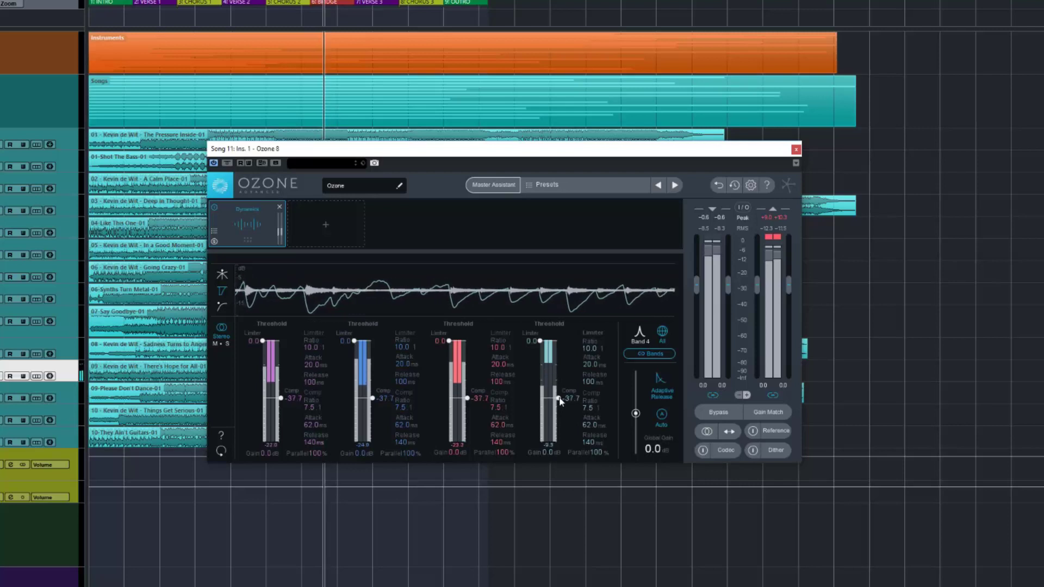
{"action": "left_click_drag", "start_coordinate": [559, 400], "coordinate": [562, 402]}
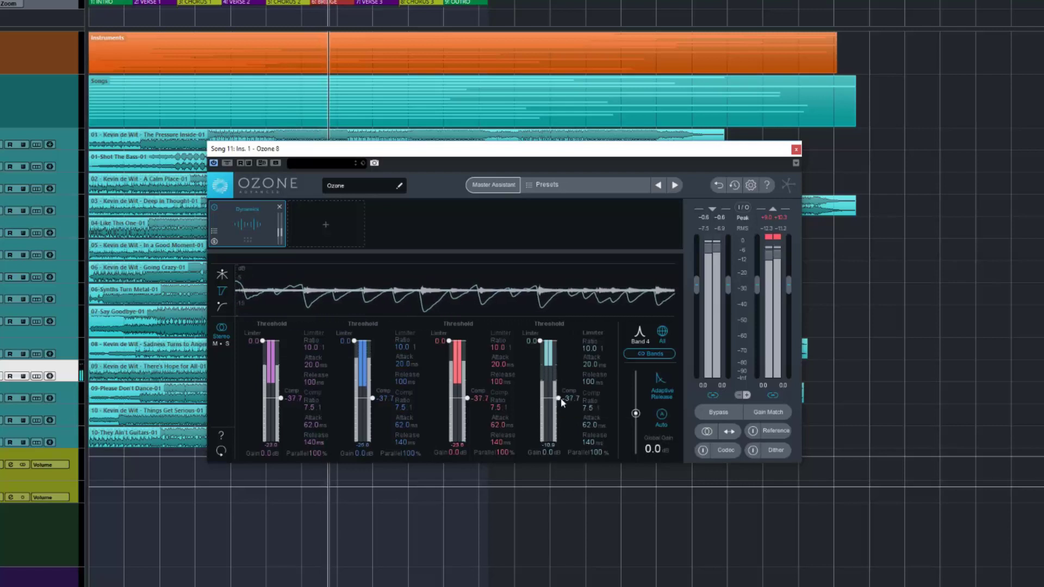
{"action": "key", "text": "space"}
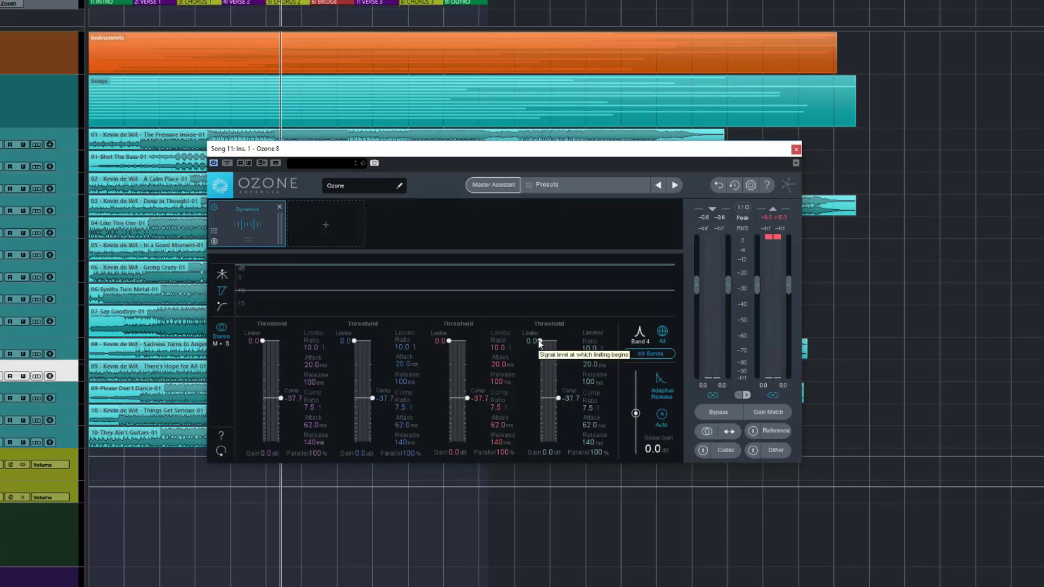
Resume playback and set all bands' limiter threshold to -19.4 dB and compressor threshold to -30.1 dB.
{"action": "key", "text": "space"}
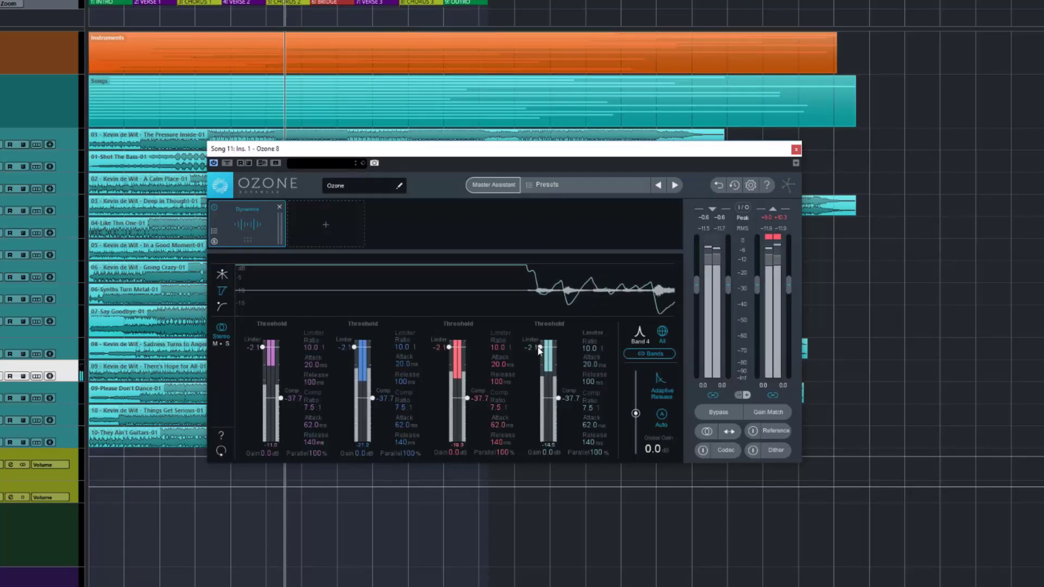
{"action": "left_click_drag", "start_coordinate": [540, 343], "coordinate": [558, 392]}
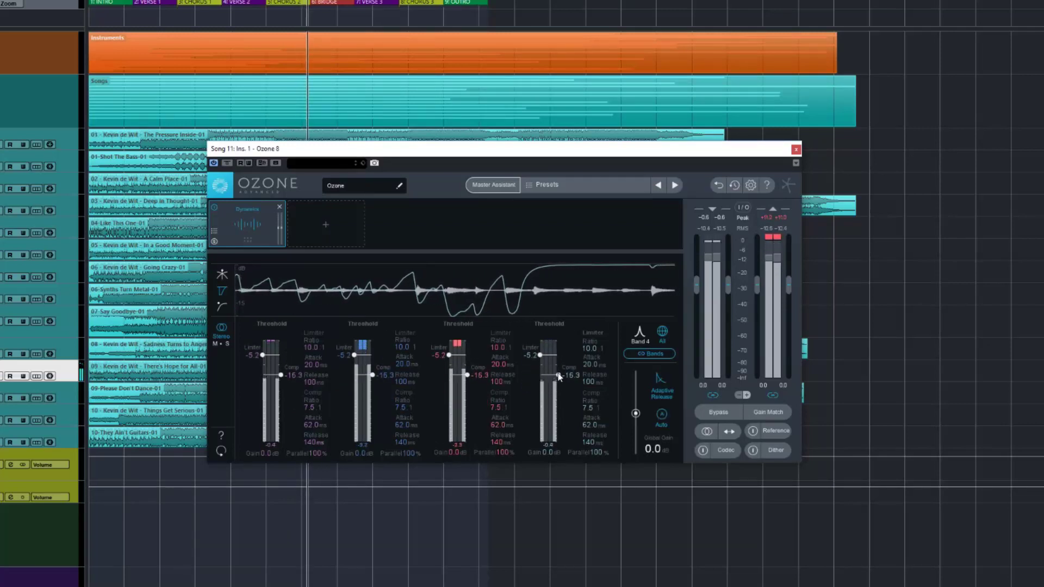
{"action": "left_click_drag", "start_coordinate": [542, 356], "coordinate": [545, 382]}
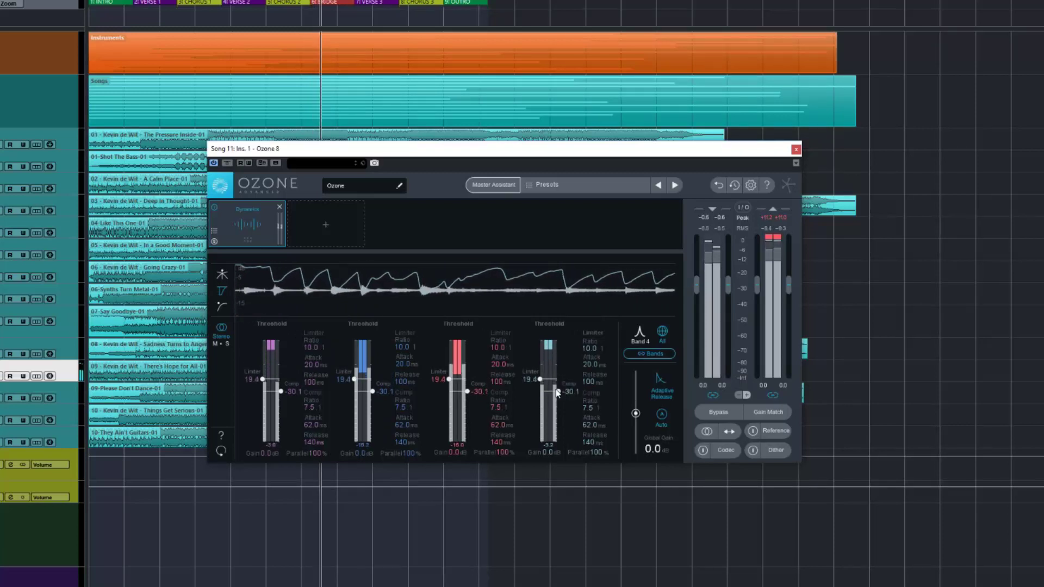
Set all bands' compressor threshold to -49.7 dB, compressor ratio to 2.3:1 and limiter threshold to about -34.6 dB.
{"action": "mouse_move", "coordinate": [558, 391]}
{"action": "left_mouse_down"}
{"action": "mouse_move", "coordinate": [558, 408]}
{"action": "mouse_move", "coordinate": [540, 382]}
{"action": "left_mouse_up"}
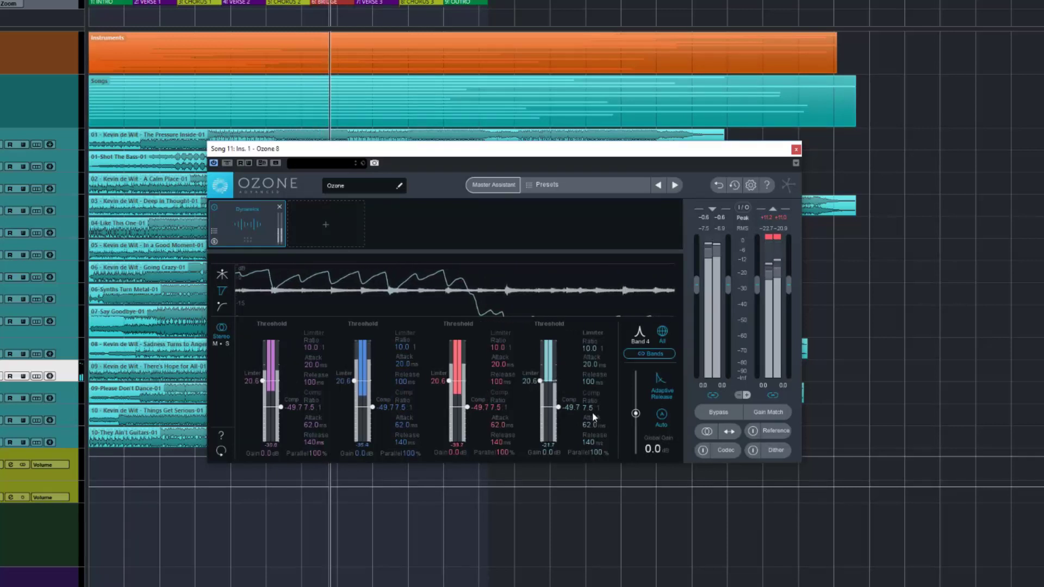
{"action": "left_click_drag", "start_coordinate": [594, 428], "coordinate": [594, 431]}
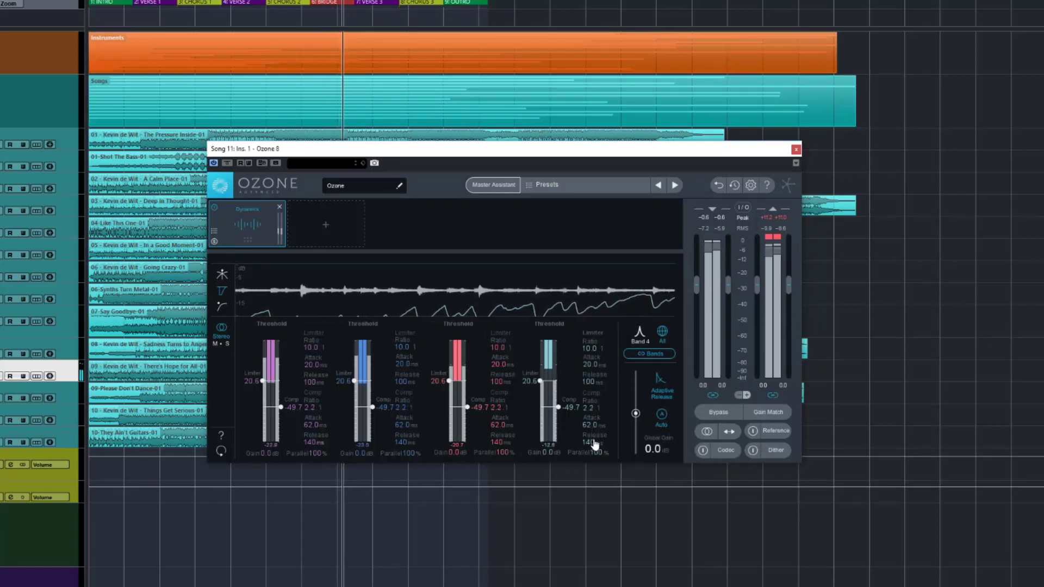
{"action": "left_click_drag", "start_coordinate": [594, 444], "coordinate": [595, 446]}
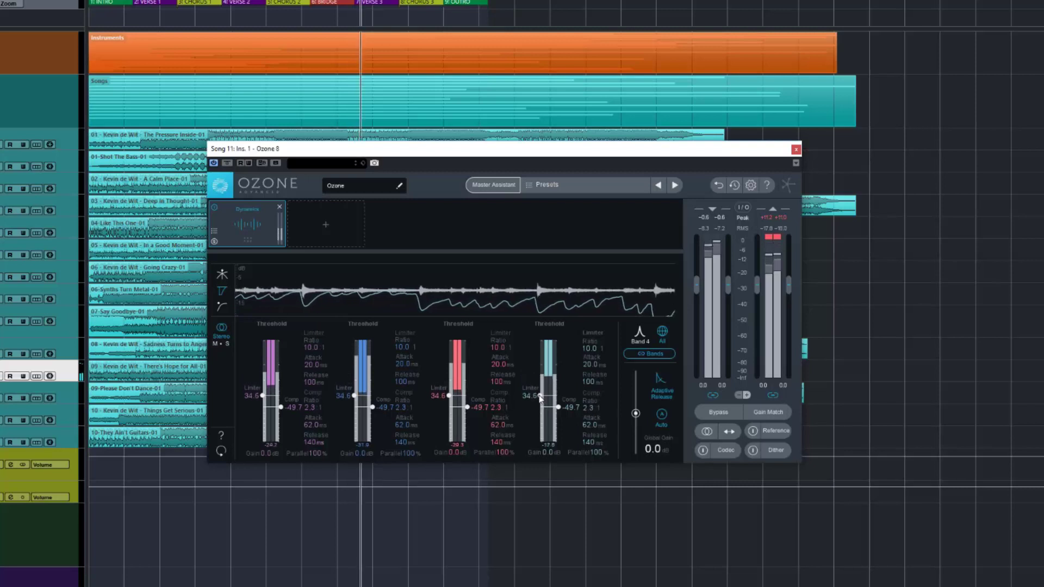
Try a -36.5 dB limiter threshold on all bands with 6.9 dB global gain, comparing the Dynamics module bypassed and active.
{"action": "left_click_drag", "start_coordinate": [540, 388], "coordinate": [540, 398]}
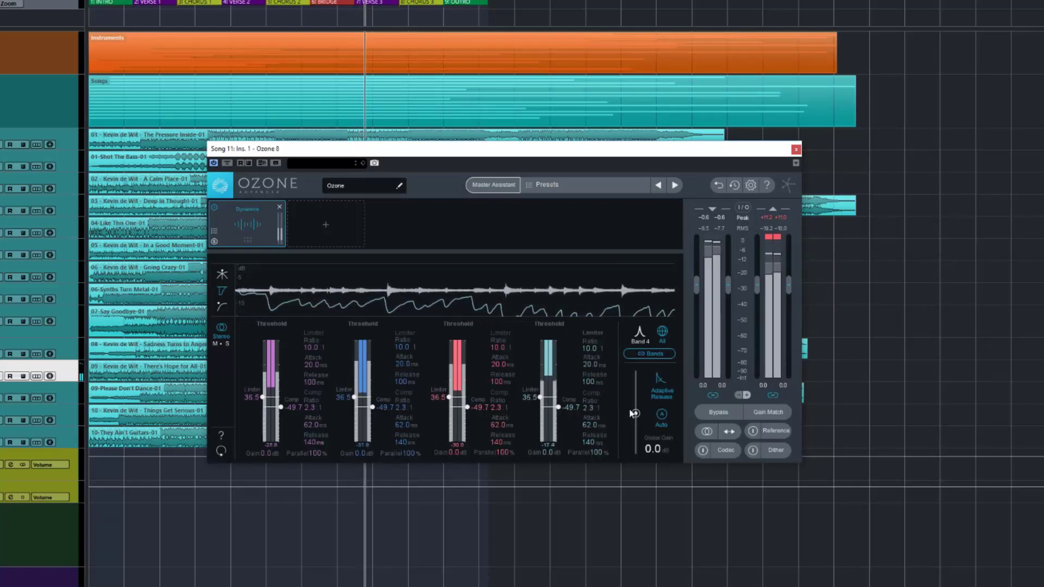
{"action": "mouse_move", "coordinate": [636, 414]}
{"action": "left_mouse_down"}
{"action": "mouse_move", "coordinate": [637, 400]}
{"action": "mouse_move", "coordinate": [639, 408]}
{"action": "left_mouse_up"}
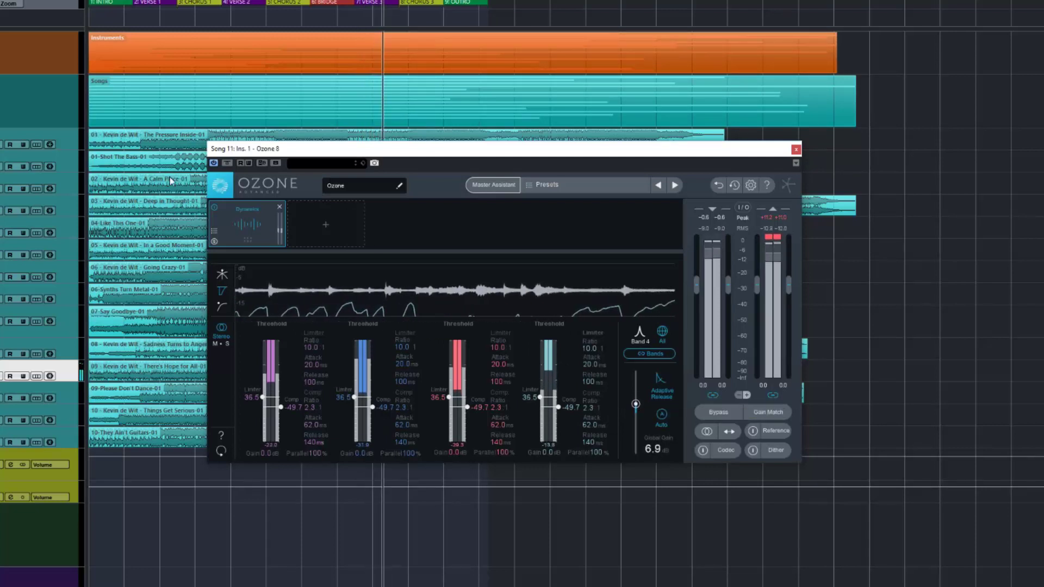
{"action": "left_click", "coordinate": [215, 207]}
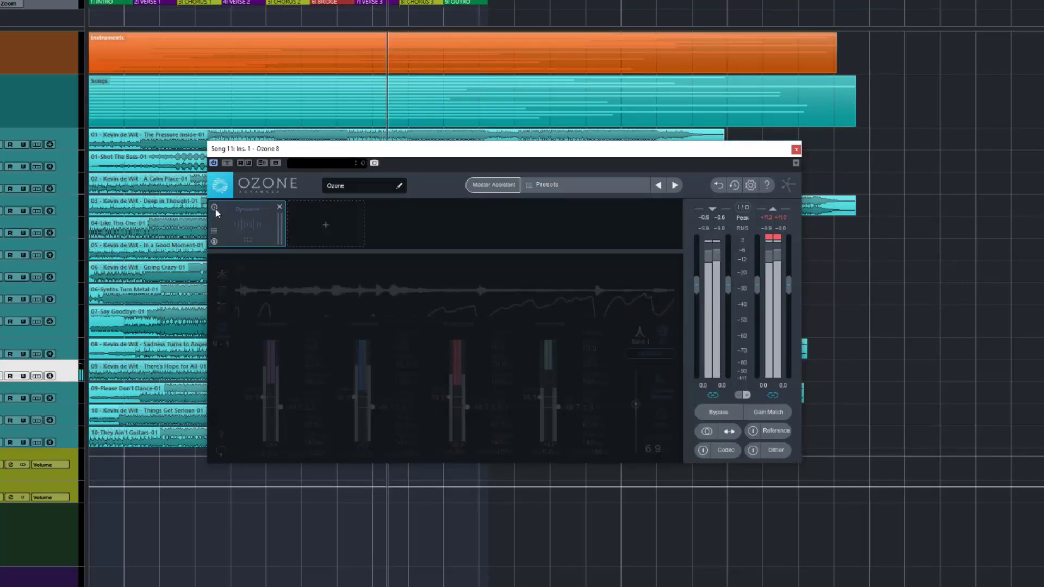
{"action": "left_click", "coordinate": [215, 208]}
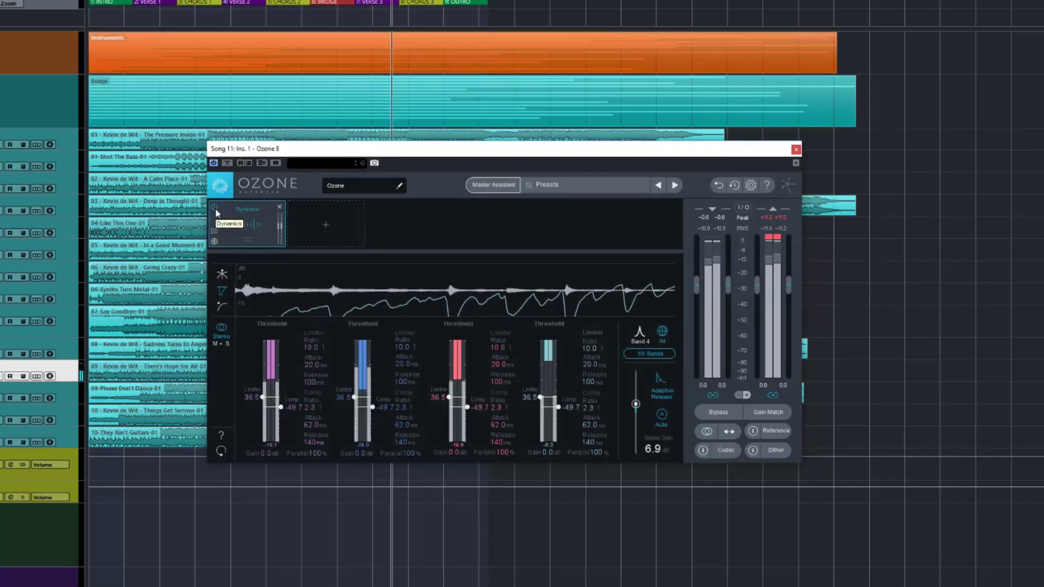
{"action": "left_click", "coordinate": [214, 208]}
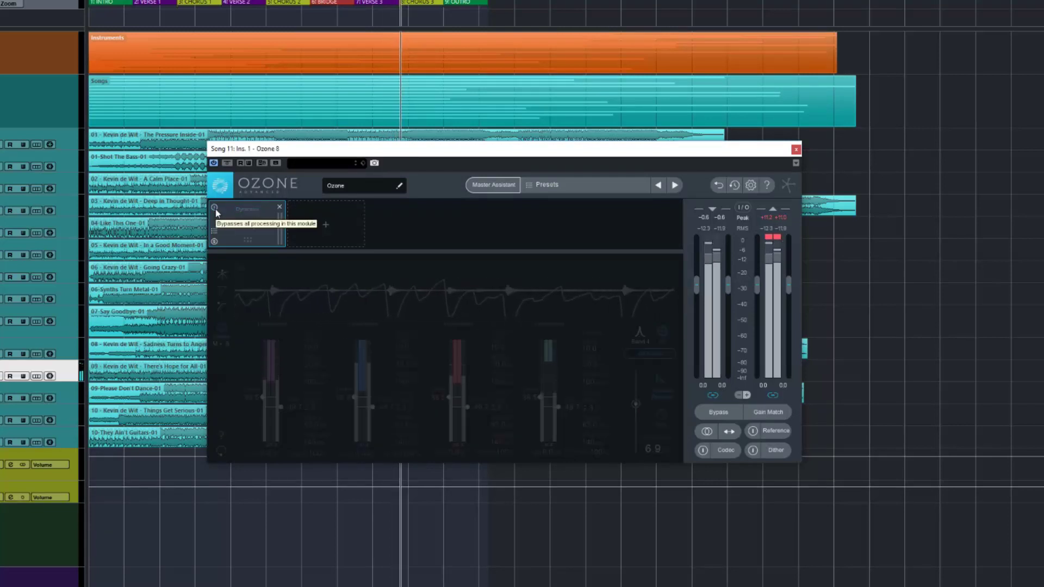
{"action": "left_click", "coordinate": [215, 208]}
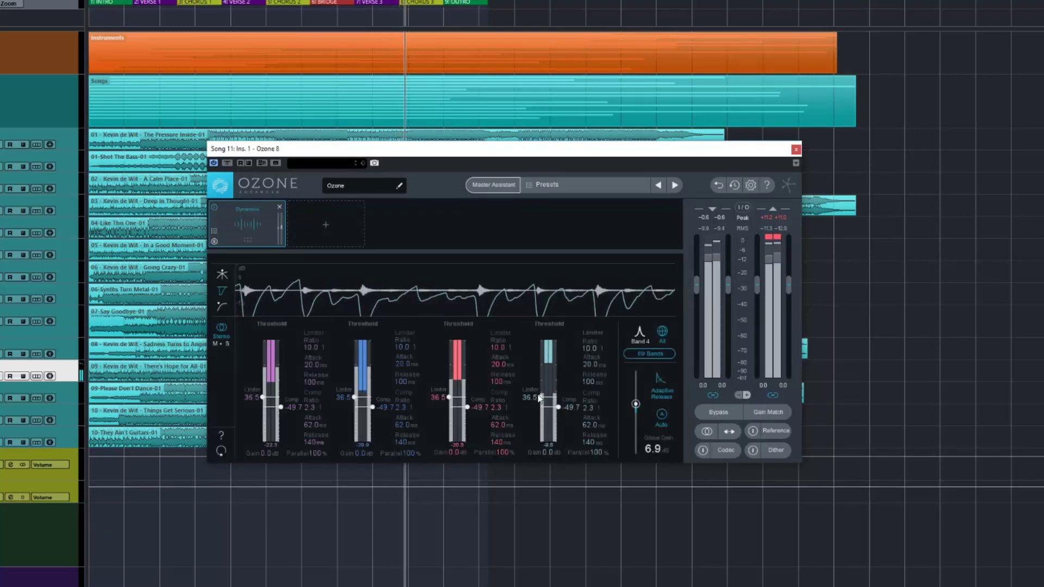
Set all bands' limiter threshold to 0.0 dB, global gain to 0.0 dB and compressor threshold to -41.7 dB, and stop playback.
{"action": "left_click_drag", "start_coordinate": [540, 399], "coordinate": [538, 375]}
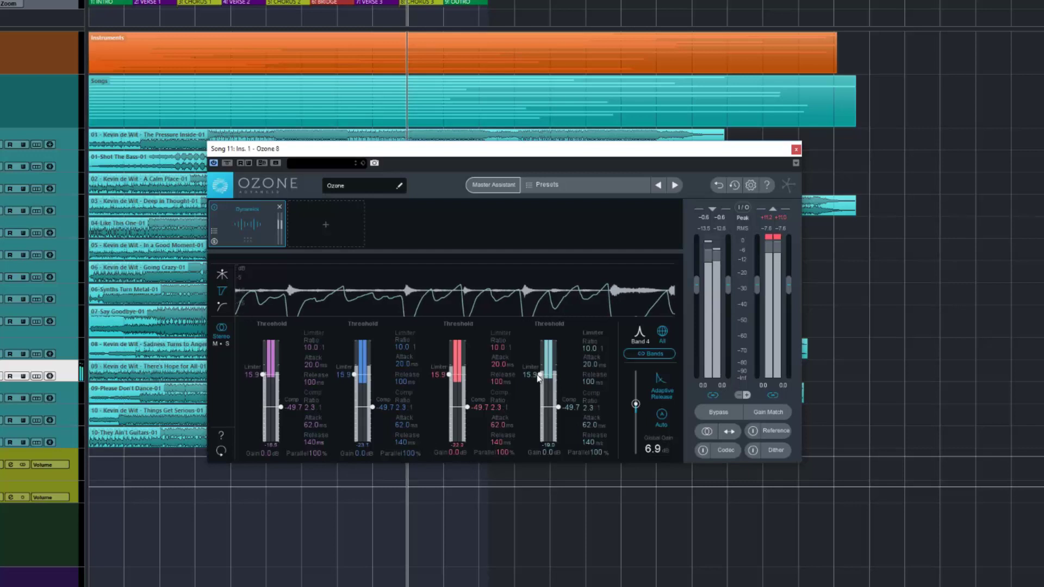
{"action": "double_click", "coordinate": [636, 405]}
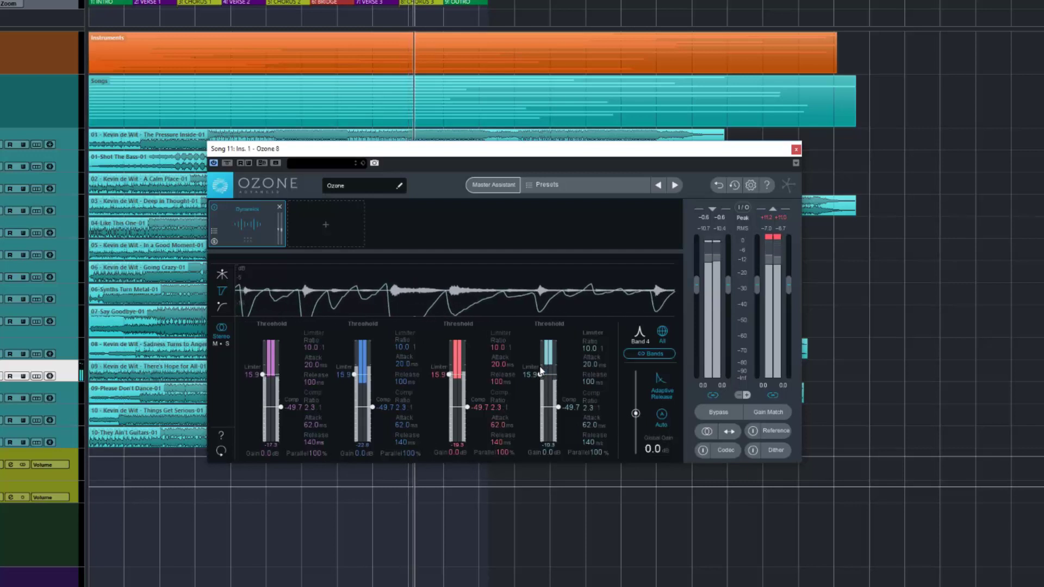
{"action": "left_click_drag", "start_coordinate": [540, 375], "coordinate": [545, 345]}
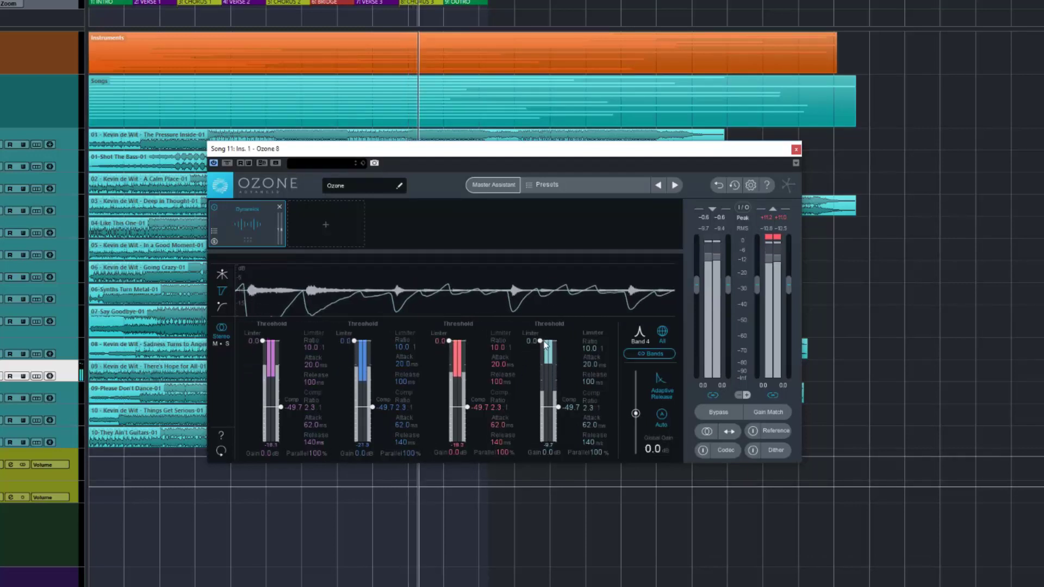
{"action": "left_click_drag", "start_coordinate": [558, 407], "coordinate": [559, 401]}
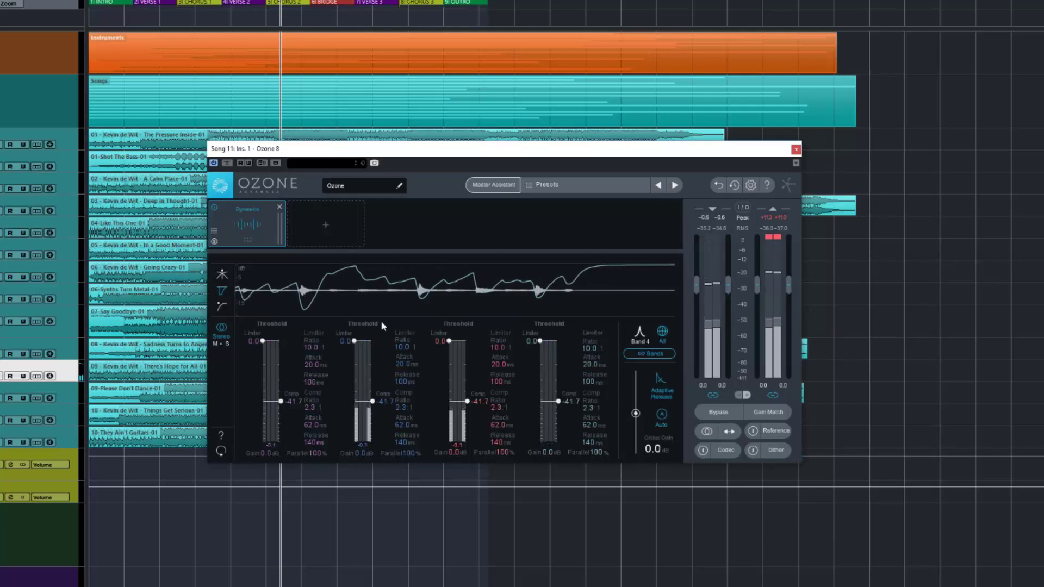
{"action": "key", "text": "space"}
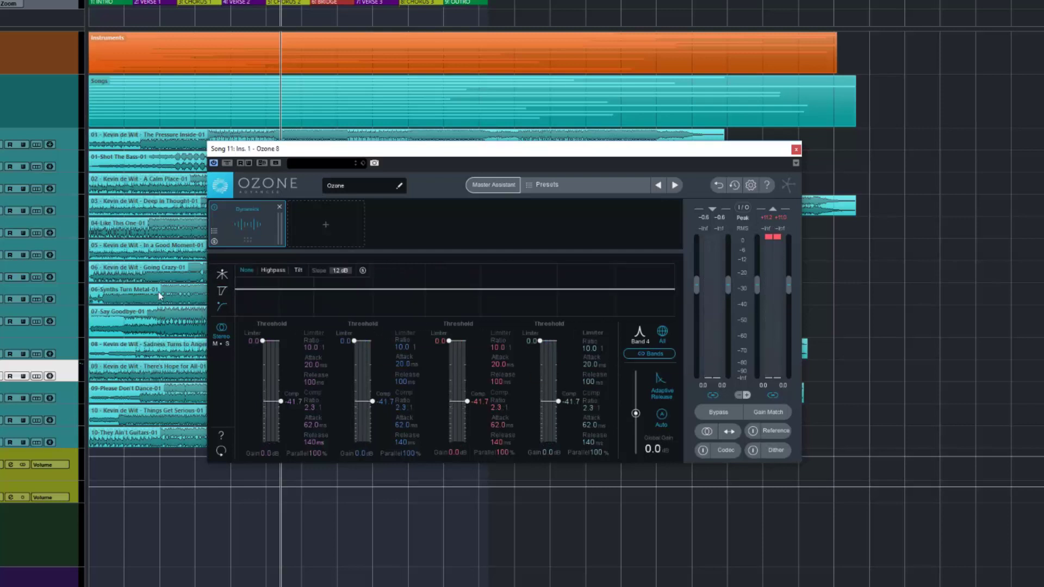
Set the detection filter to Highpass and, during playback, sweep its cutoff up to 1374.2 Hz and back to about 300 Hz.
{"action": "left_click", "coordinate": [270, 272]}
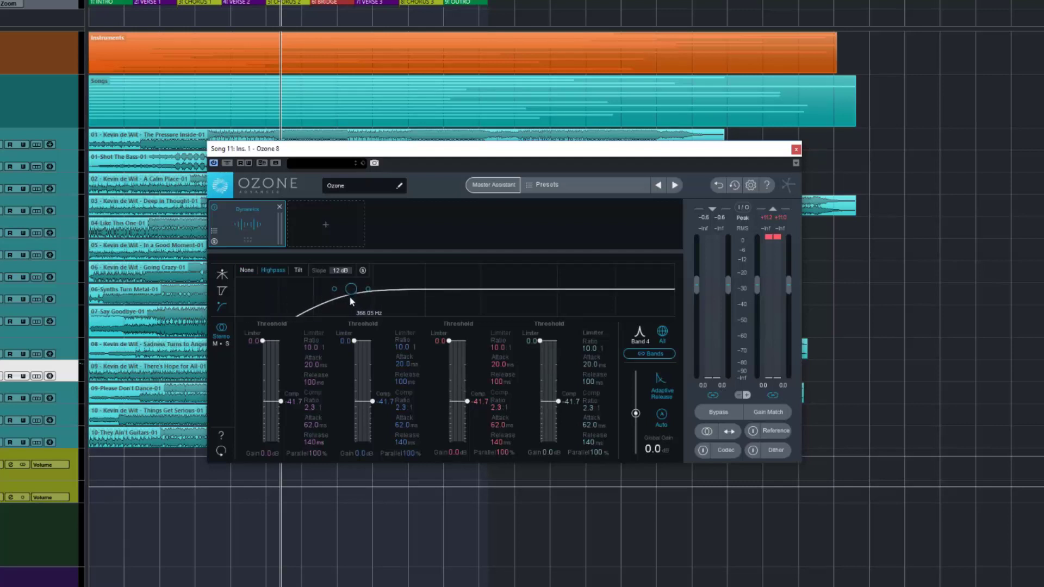
{"action": "left_click_drag", "start_coordinate": [350, 300], "coordinate": [344, 298]}
{"action": "key", "text": "space"}
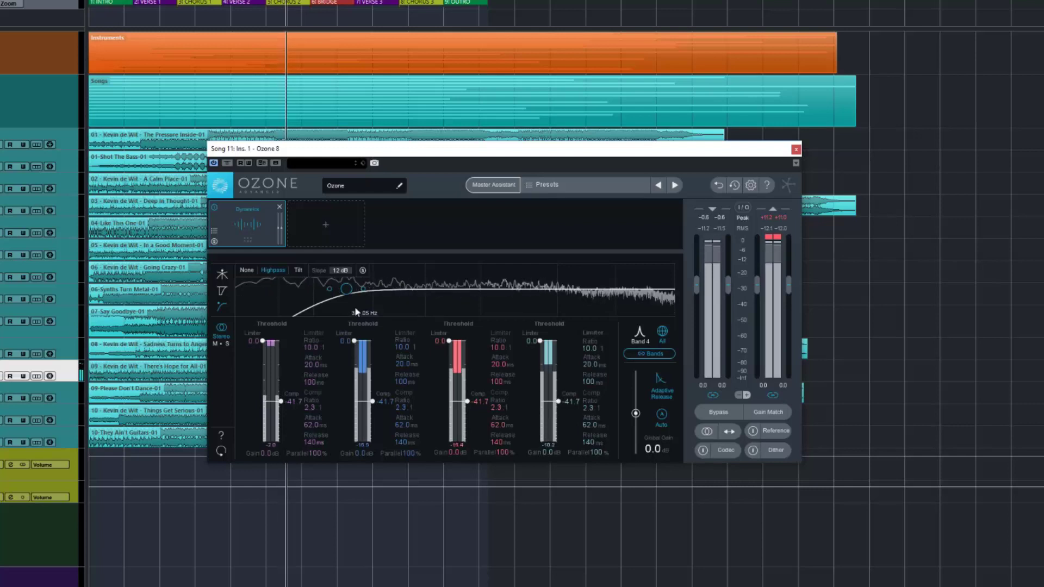
{"action": "left_click_drag", "start_coordinate": [341, 292], "coordinate": [447, 307]}
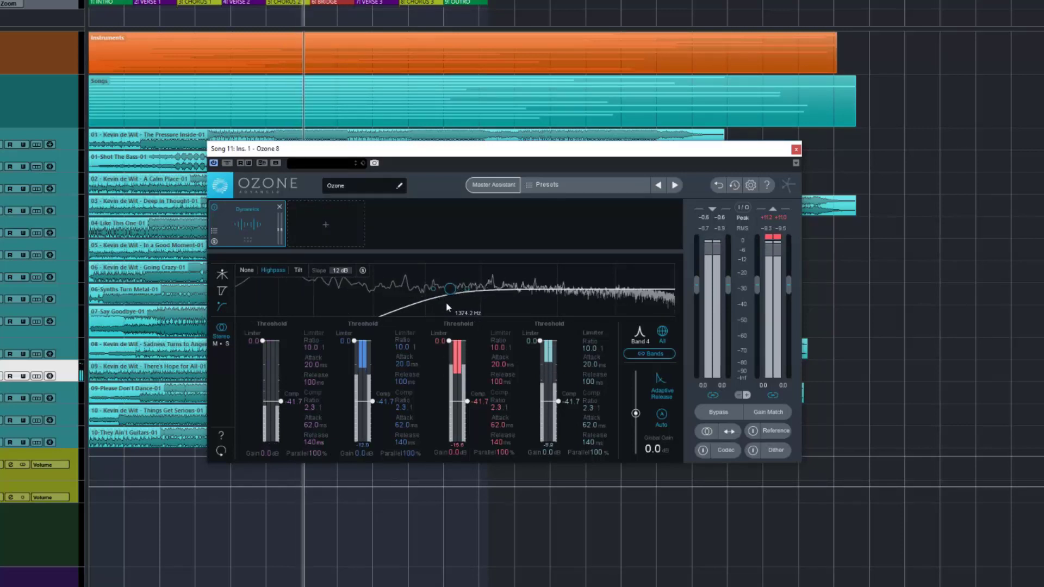
{"action": "left_click_drag", "start_coordinate": [447, 307], "coordinate": [334, 303]}
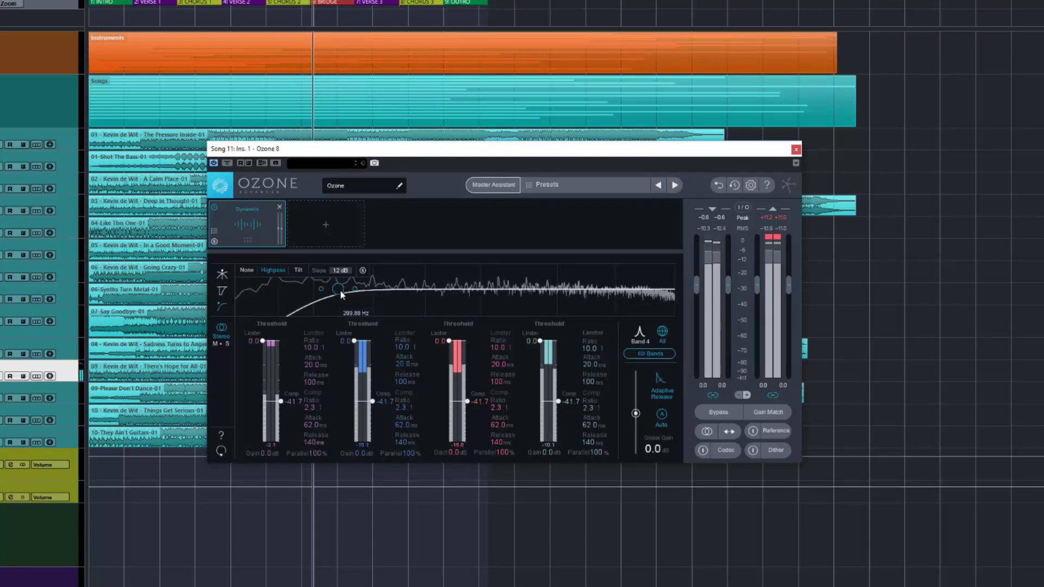
Try highpass slopes of 24 dB and 48 dB, return to 12 dB, and solo the detection filter signal.
{"action": "left_click", "coordinate": [337, 272]}
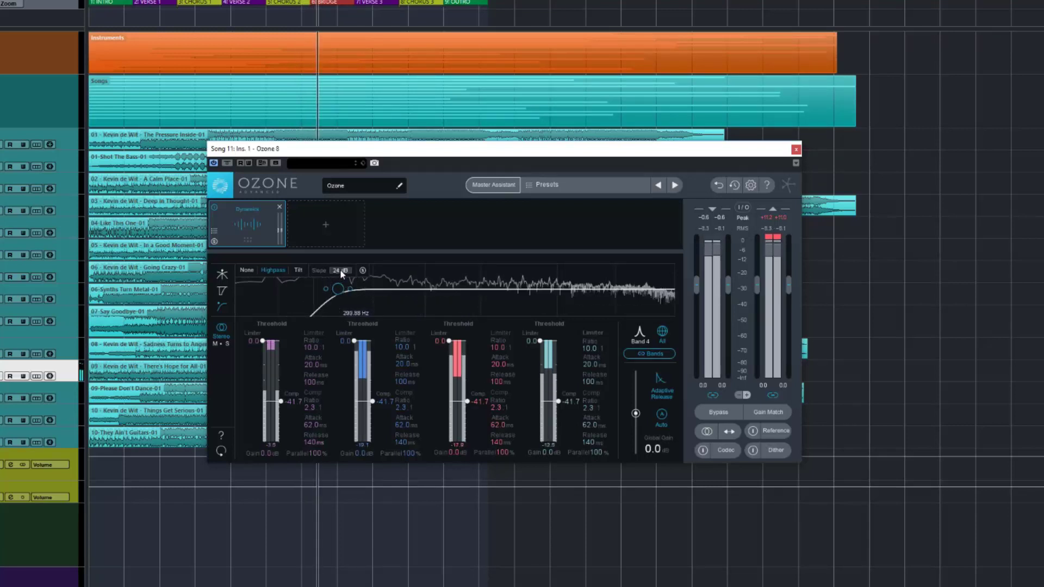
{"action": "left_click", "coordinate": [342, 272]}
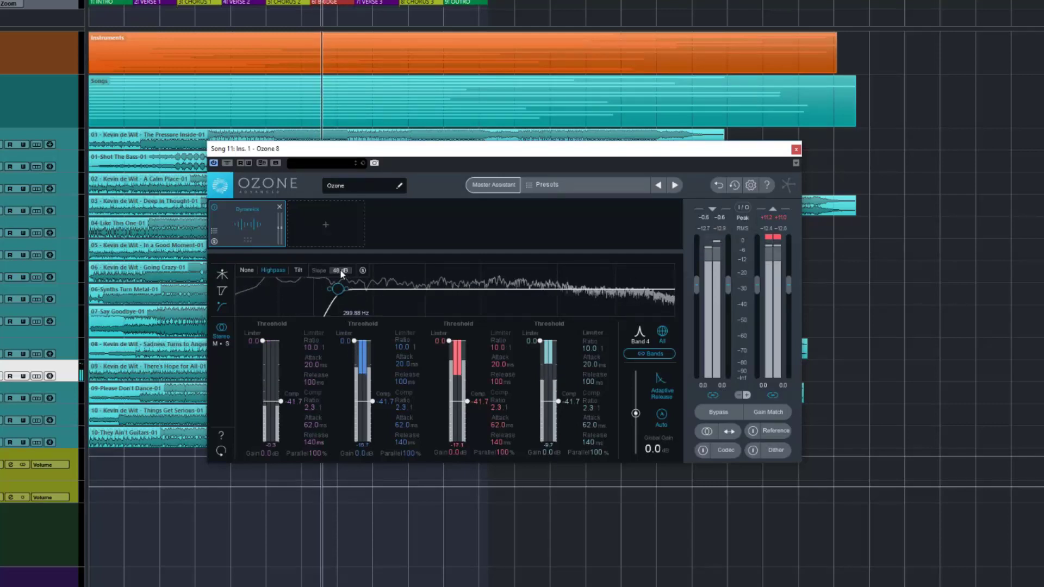
{"action": "left_click", "coordinate": [343, 271]}
{"action": "left_click", "coordinate": [342, 272]}
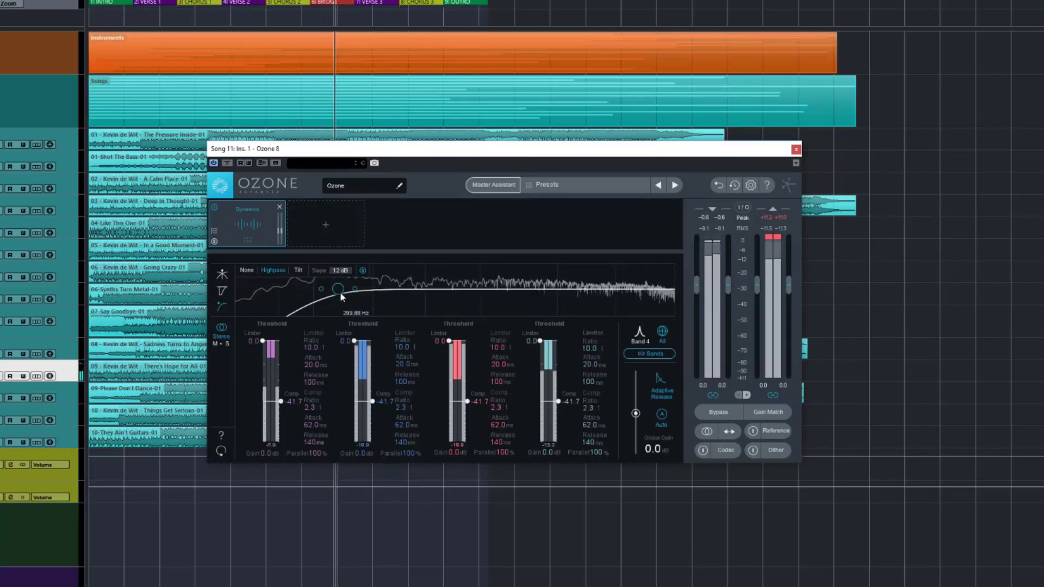
Move the highpass cutoff to 426.79 Hz, try a 24 dB slope, return to 12 dB and resume playback.
{"action": "left_click_drag", "start_coordinate": [339, 288], "coordinate": [368, 294]}
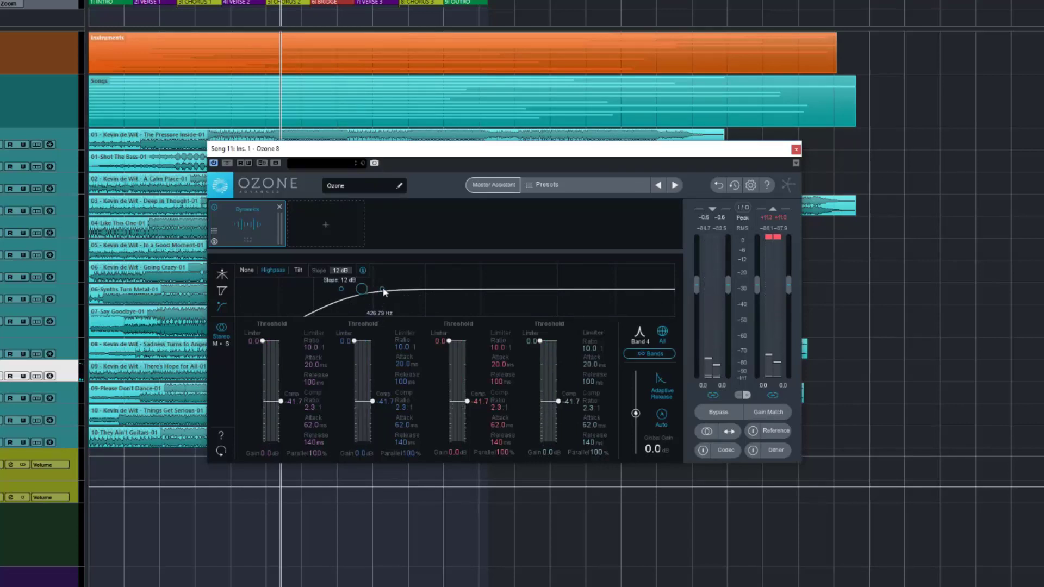
{"action": "left_click_drag", "start_coordinate": [384, 292], "coordinate": [389, 293]}
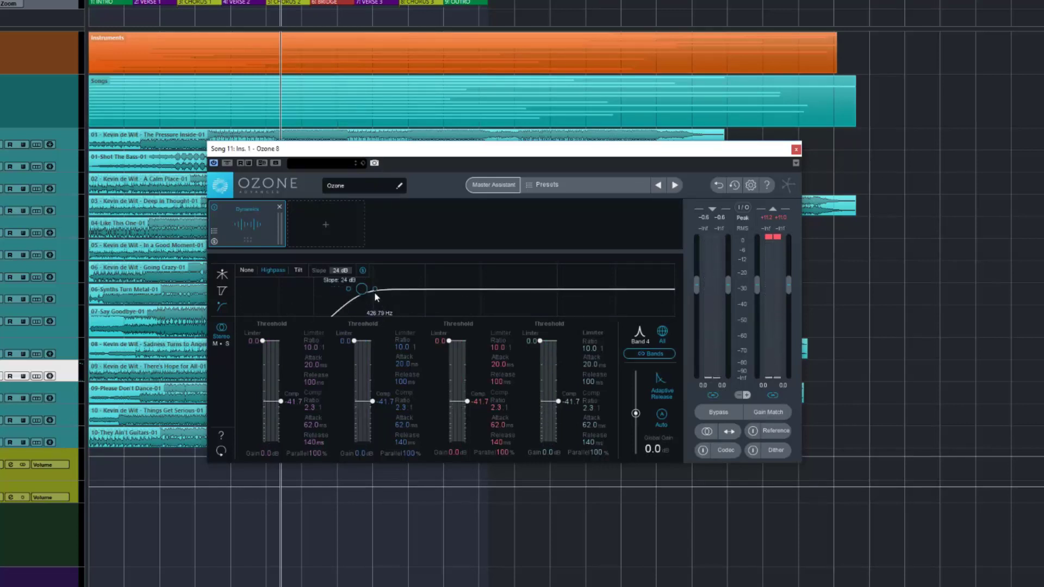
{"action": "left_click_drag", "start_coordinate": [374, 290], "coordinate": [378, 291]}
{"action": "key", "text": "space"}
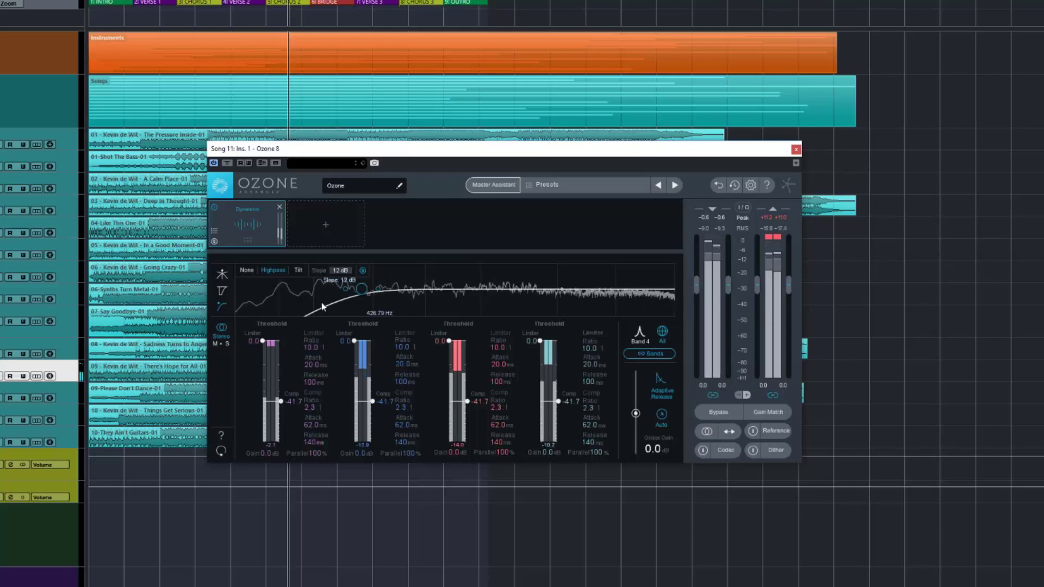
Compare detection filter None with Highpass, switch to Tilt with an amount of 70.0, and stop playback.
{"action": "left_click", "coordinate": [246, 270]}
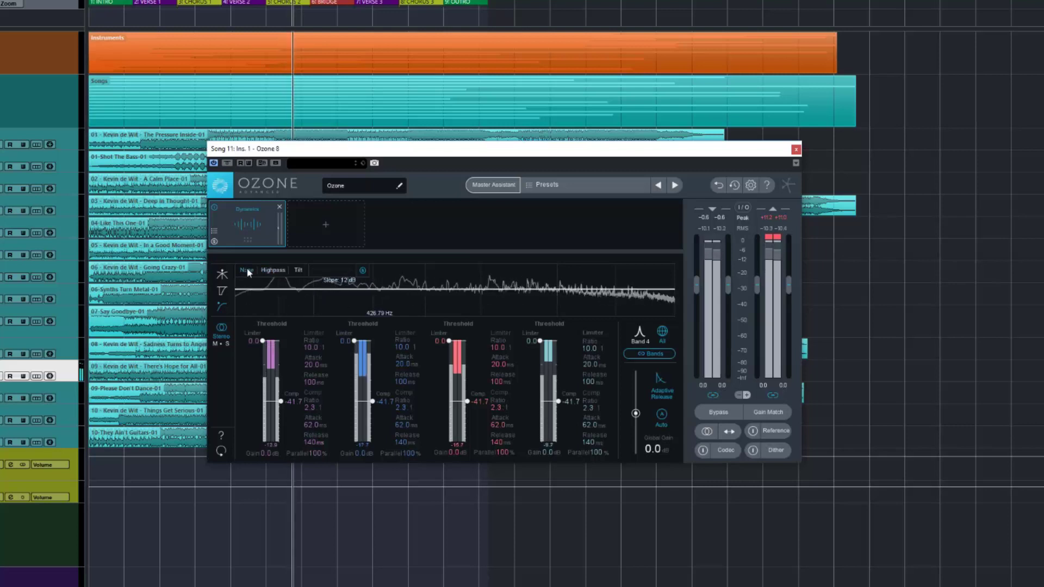
{"action": "left_click", "coordinate": [273, 270]}
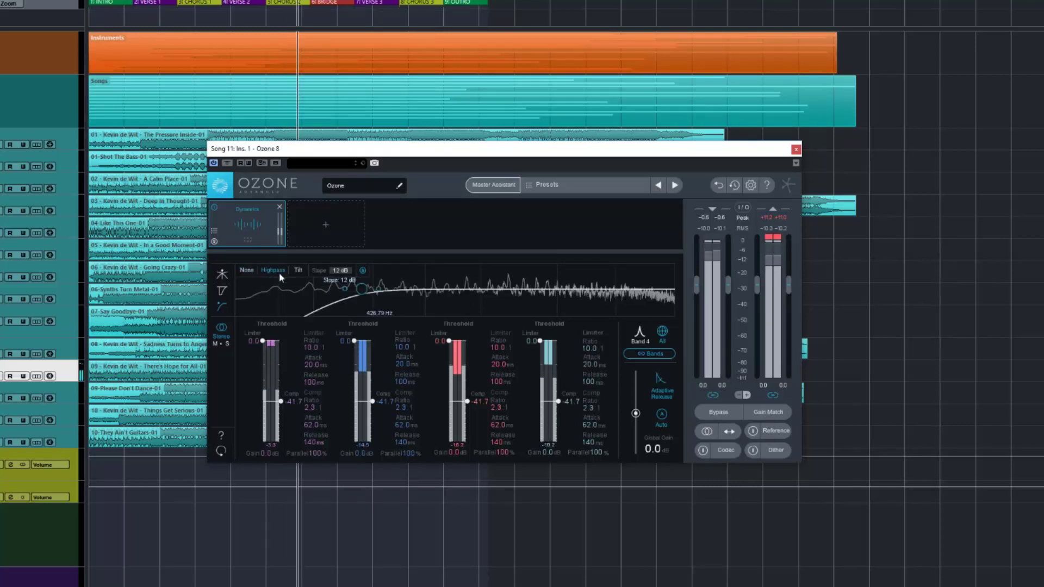
{"action": "left_click", "coordinate": [299, 271]}
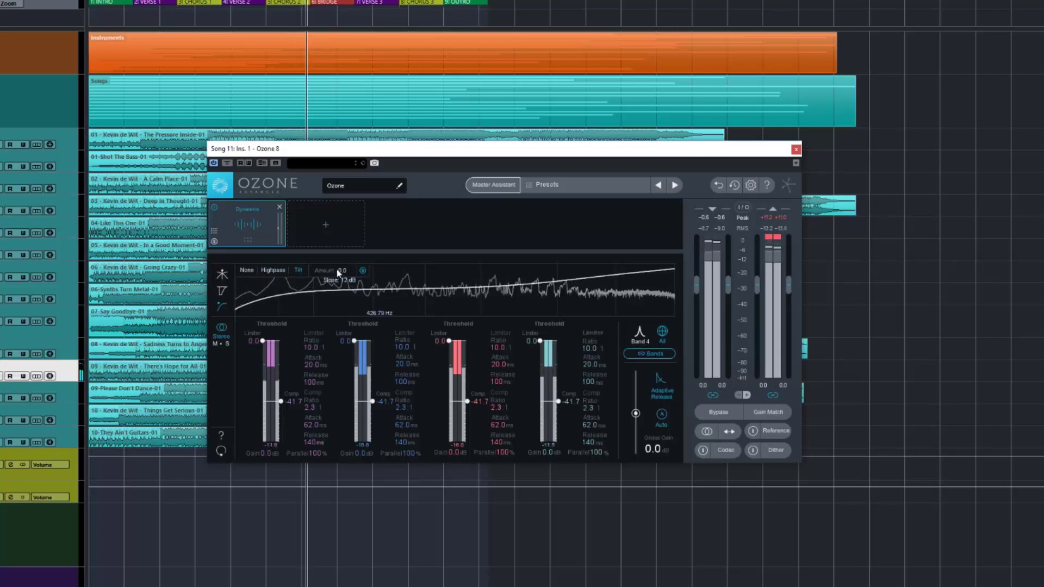
{"action": "left_click_drag", "start_coordinate": [339, 272], "coordinate": [357, 251]}
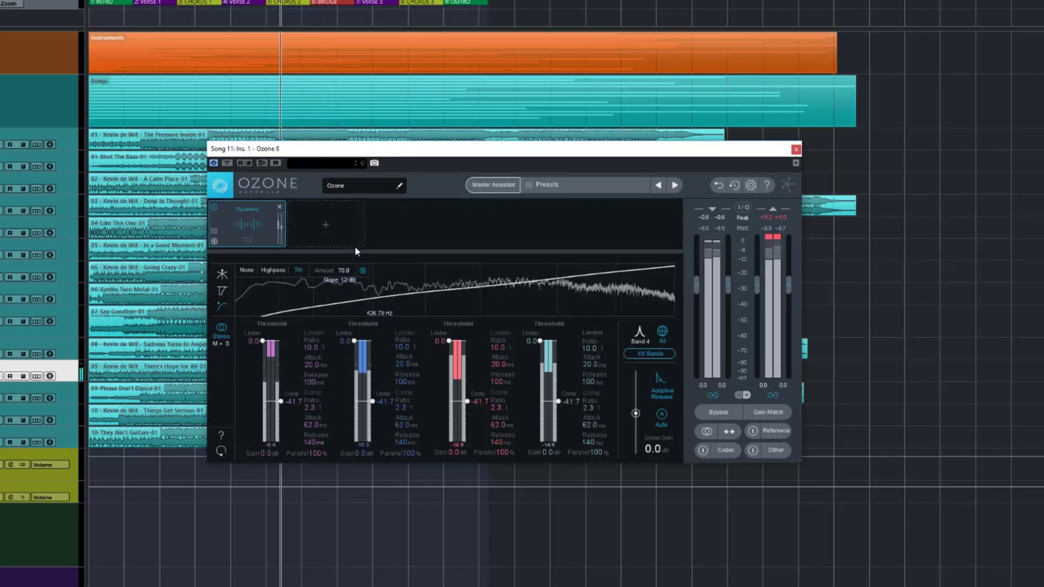
{"action": "key", "text": "space"}
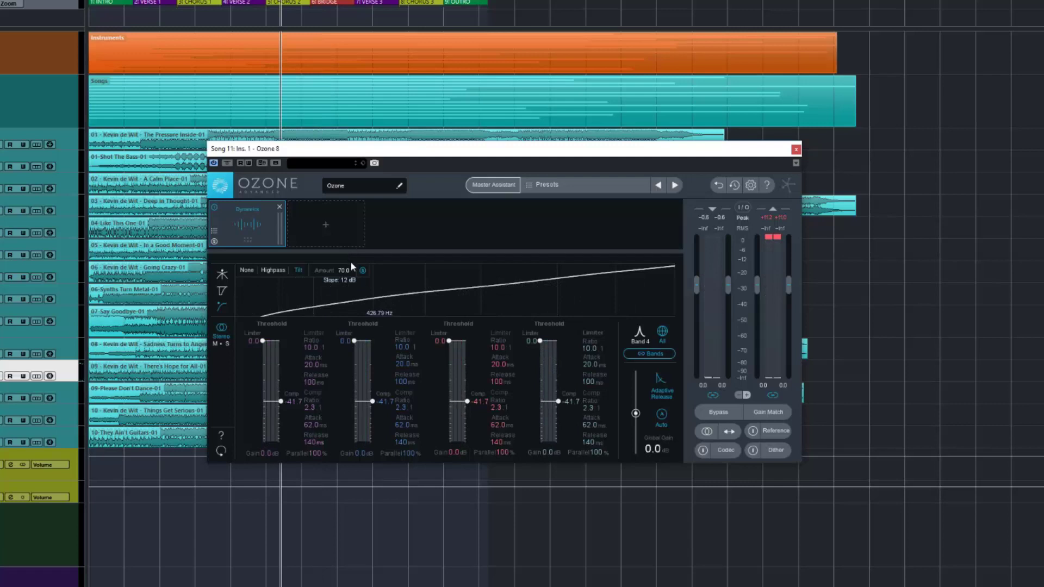
Try Tilt amounts of 0.0 and 100.0, resume playback, and return the amount to 0.0.
{"action": "left_click_drag", "start_coordinate": [343, 274], "coordinate": [332, 340]}
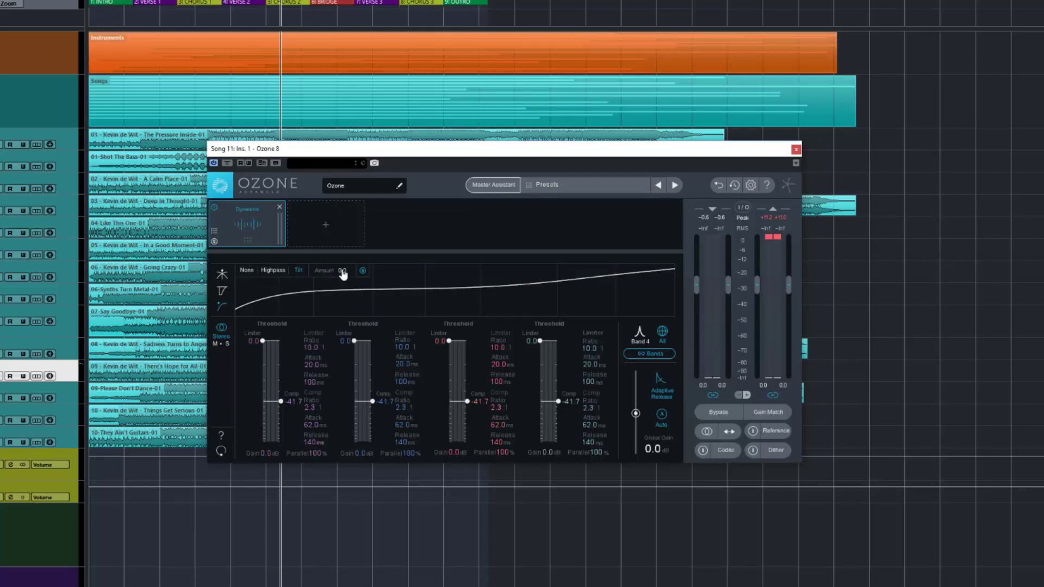
{"action": "left_click_drag", "start_coordinate": [341, 285], "coordinate": [361, 253]}
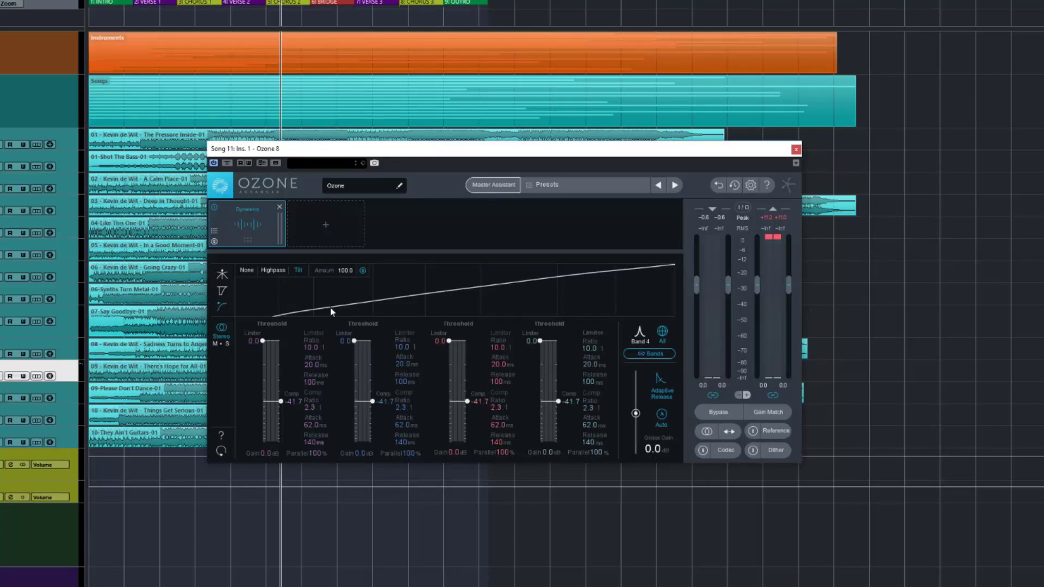
{"action": "key", "text": "space"}
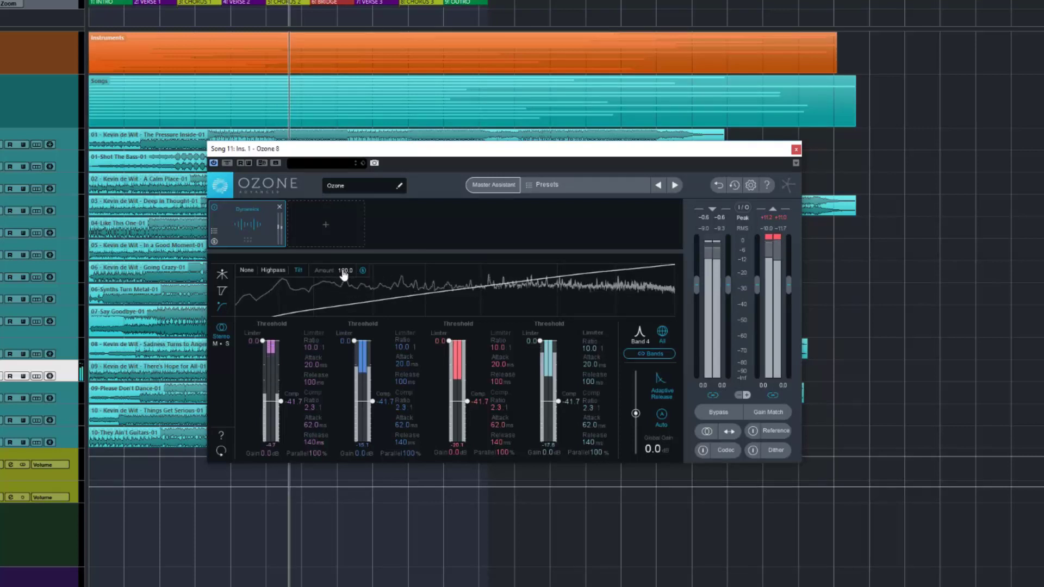
{"action": "left_click_drag", "start_coordinate": [344, 275], "coordinate": [301, 373]}
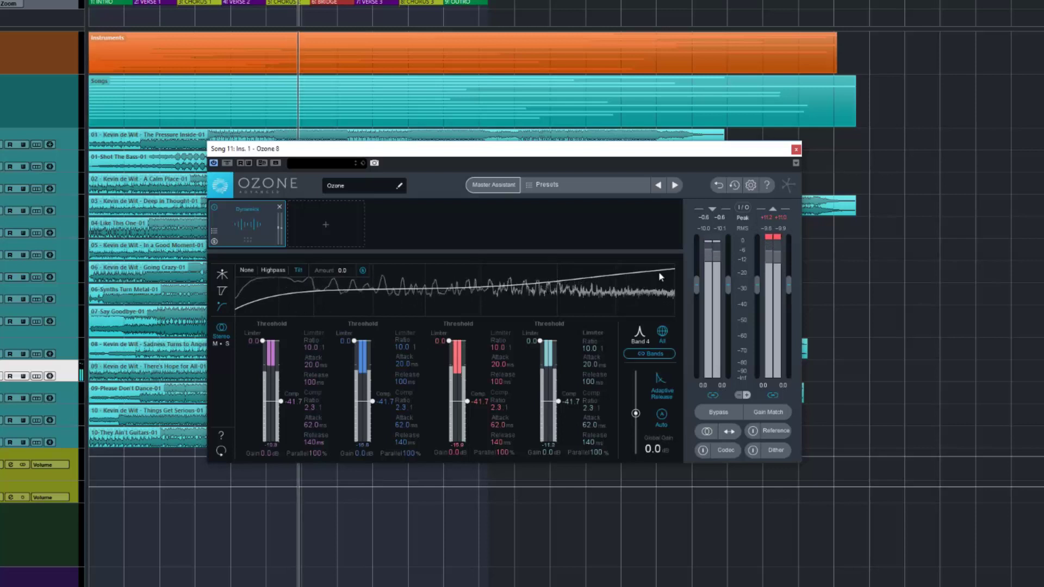
Compare the detection filter on None and Tilt, stop playback, and leave the filter set to None.
{"action": "left_click", "coordinate": [242, 270]}
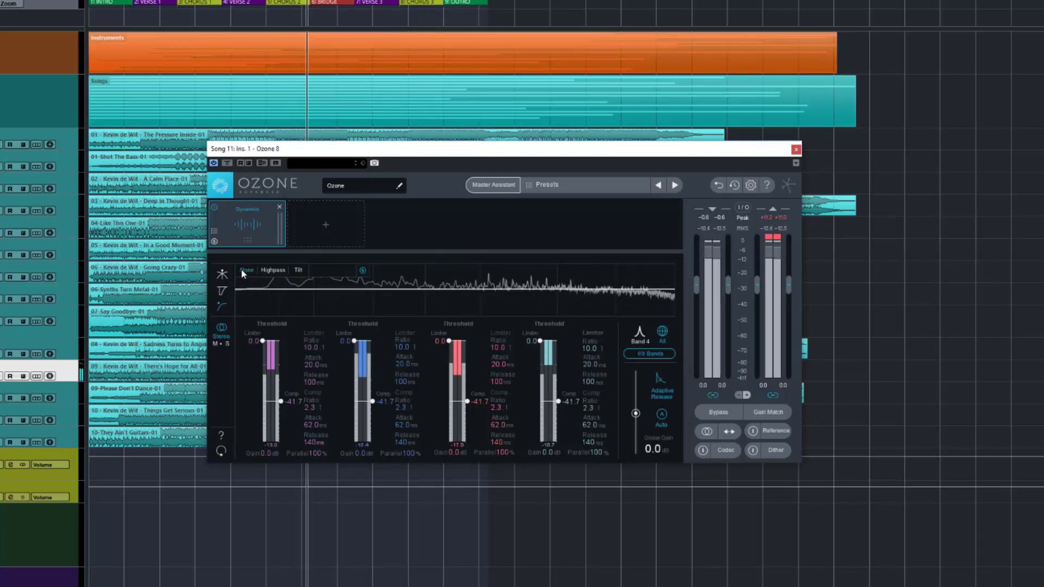
{"action": "left_click", "coordinate": [298, 270]}
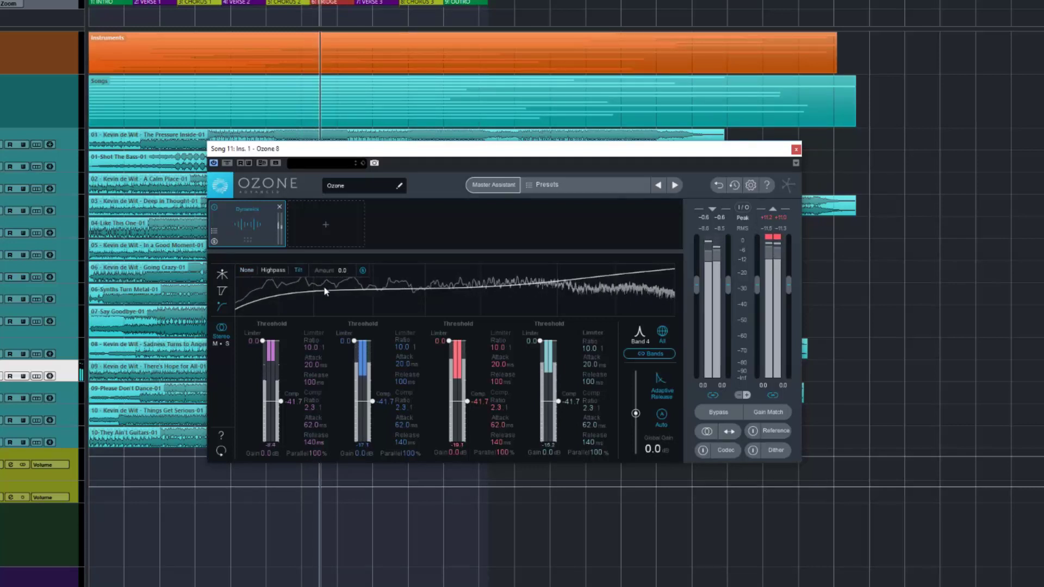
{"action": "key", "text": "space"}
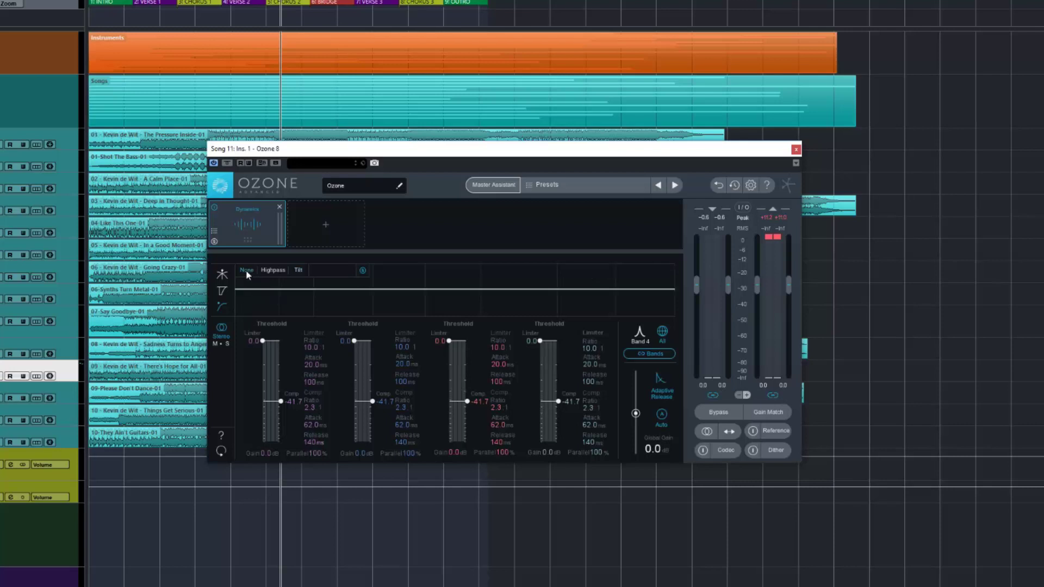
Show the crossover spectrum view, solo the lowest band and resume playback.
{"action": "left_click", "coordinate": [221, 277]}
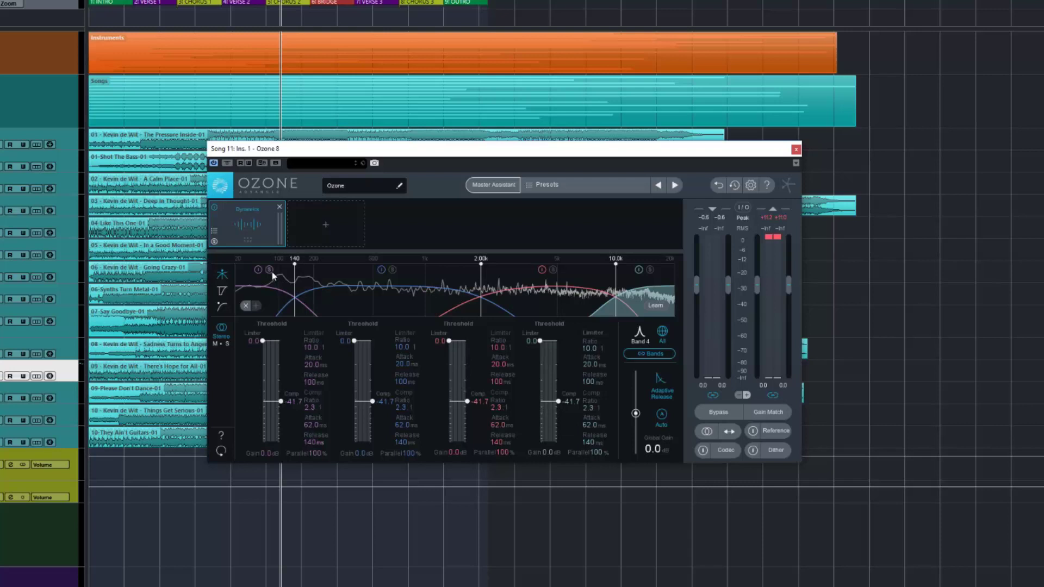
{"action": "key", "text": "space"}
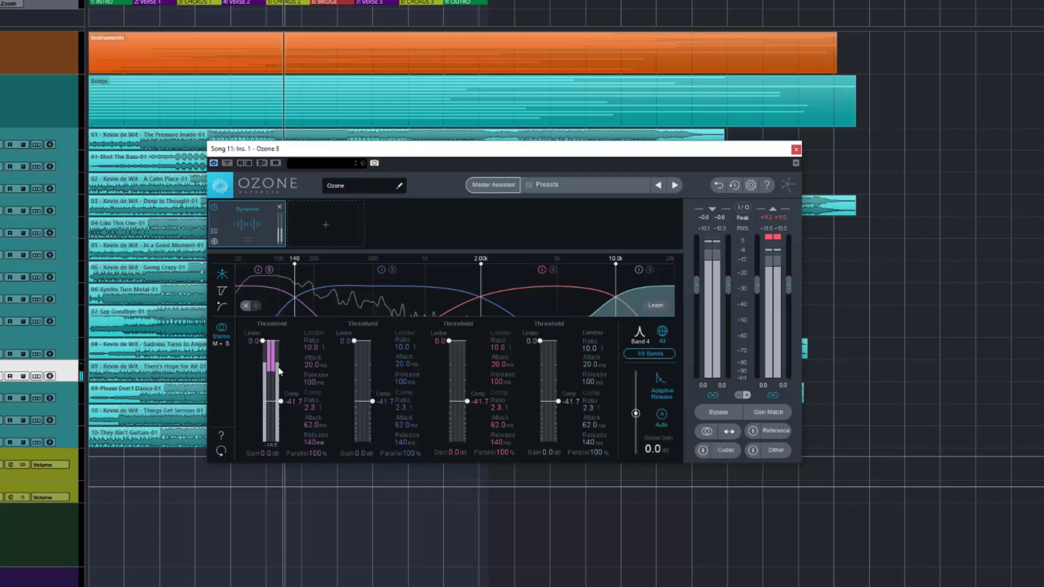
Set the compressor threshold to -22.3 dB on all bands and -20.4 dB on band 1, comparing band 1 bypassed and active.
{"action": "left_click_drag", "start_coordinate": [282, 405], "coordinate": [283, 383]}
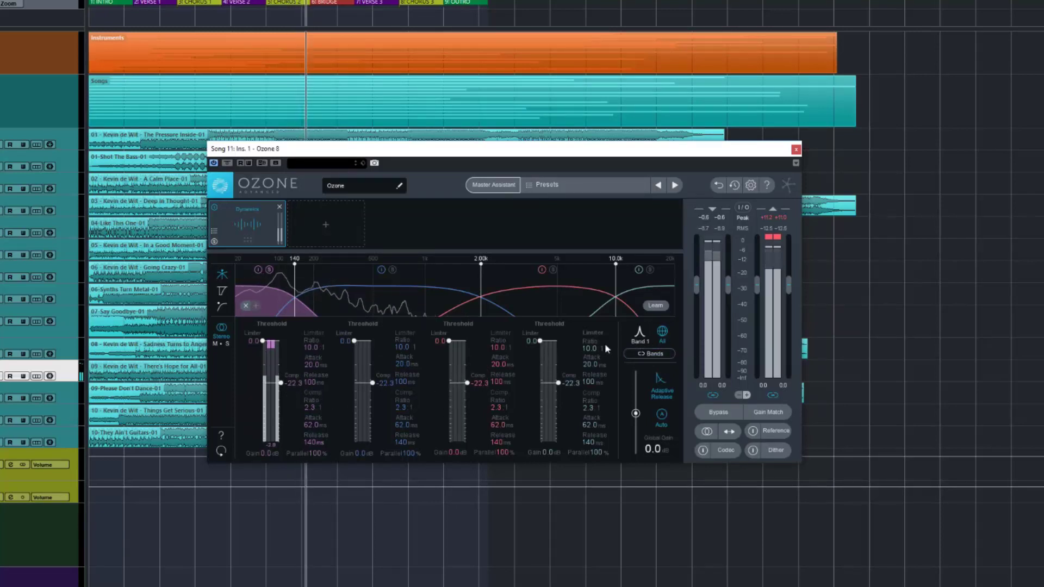
{"action": "left_click", "coordinate": [640, 334]}
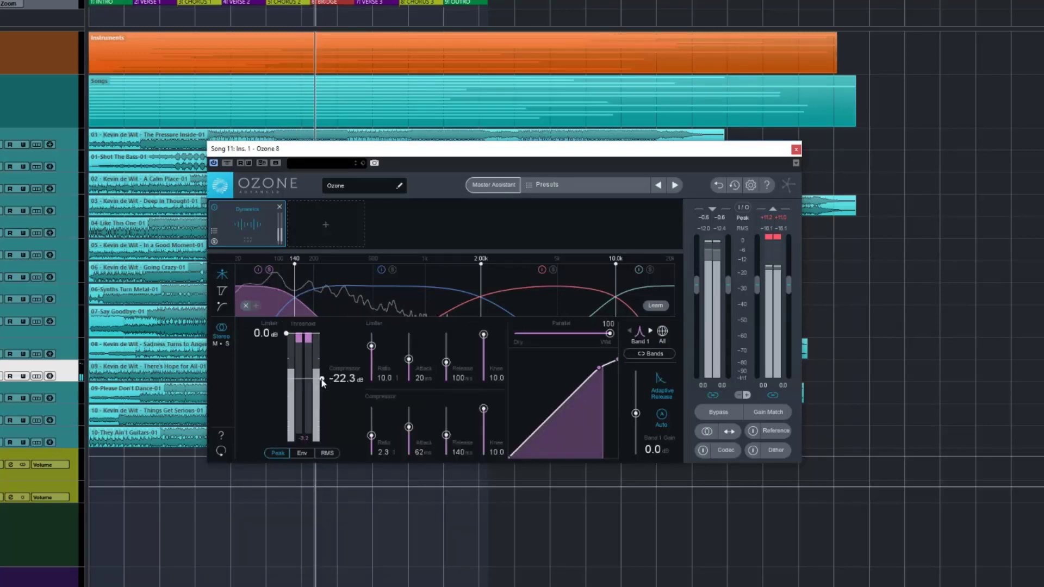
{"action": "mouse_move", "coordinate": [323, 383]}
{"action": "left_mouse_down"}
{"action": "mouse_move", "coordinate": [323, 397]}
{"action": "mouse_move", "coordinate": [331, 358]}
{"action": "mouse_move", "coordinate": [334, 381]}
{"action": "left_mouse_up"}
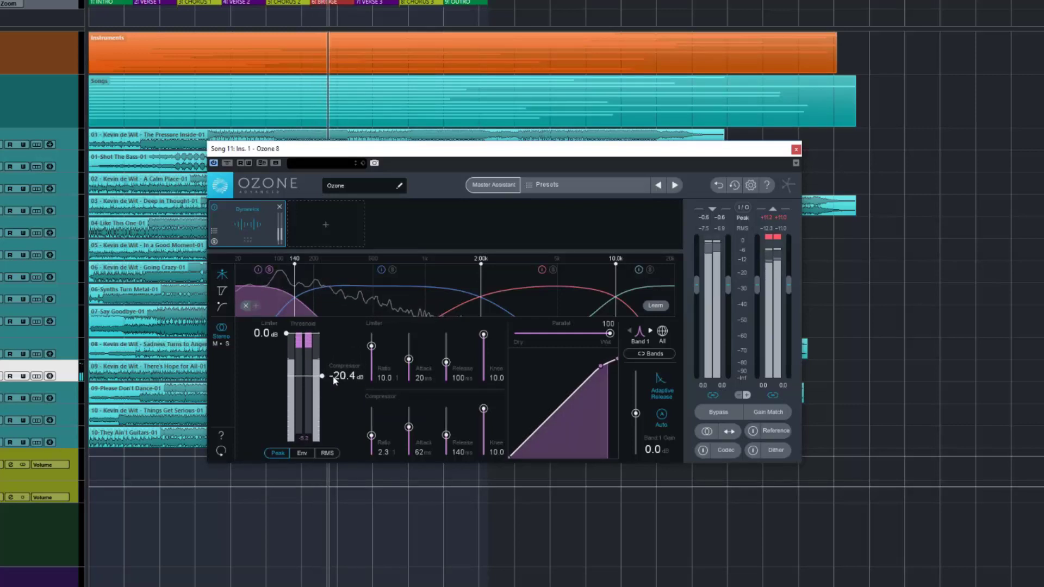
{"action": "left_click", "coordinate": [258, 270]}
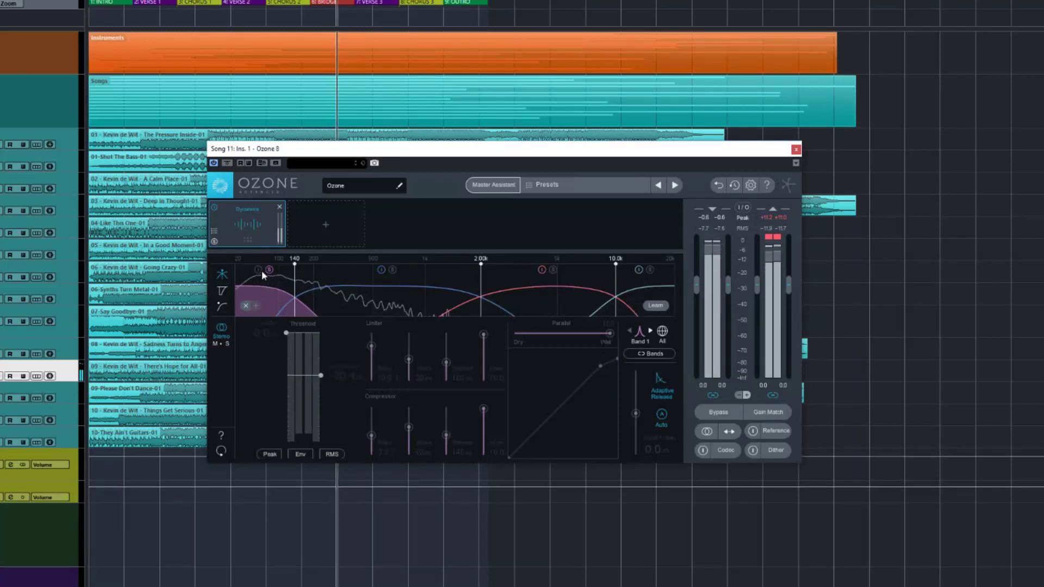
{"action": "left_click", "coordinate": [259, 269]}
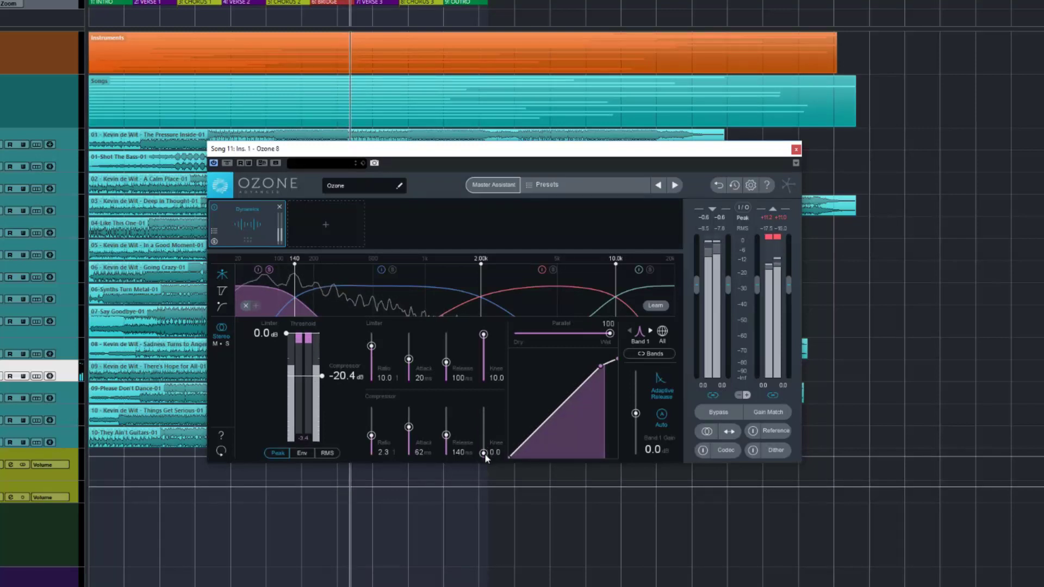
Try band 1 with knee 0.0 and Parallel 21, restore them to 10.0 and 100, and set its limiter threshold to -10.8 dB.
{"action": "left_click_drag", "start_coordinate": [485, 455], "coordinate": [495, 428]}
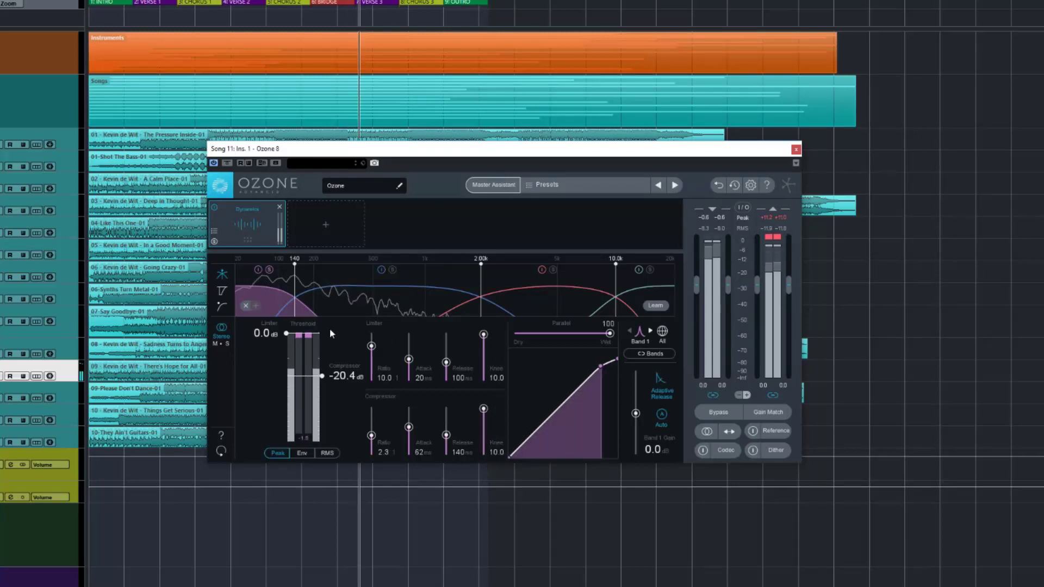
{"action": "left_click_drag", "start_coordinate": [286, 345], "coordinate": [287, 360]}
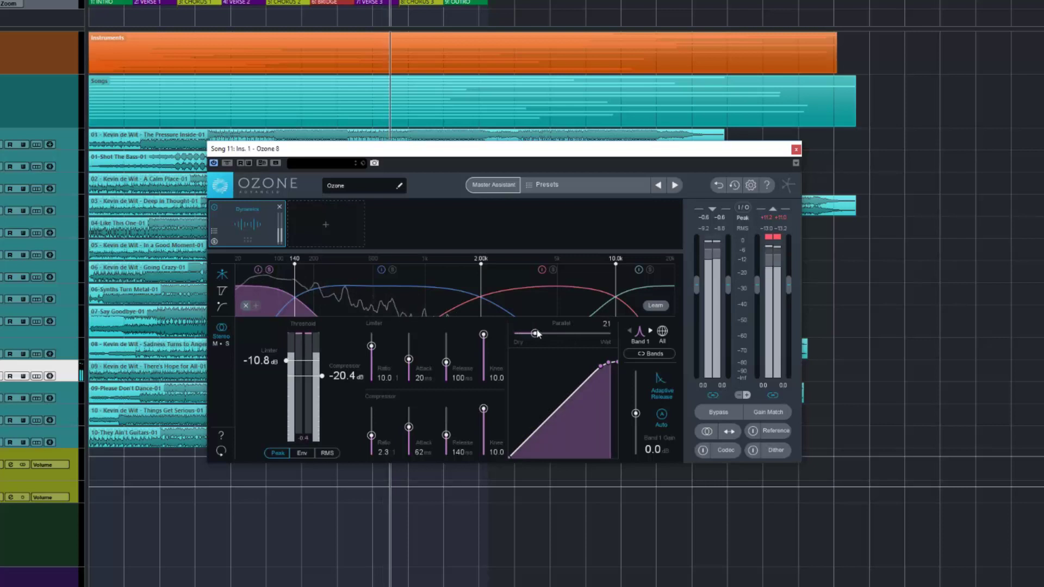
{"action": "left_click_drag", "start_coordinate": [566, 334], "coordinate": [626, 335]}
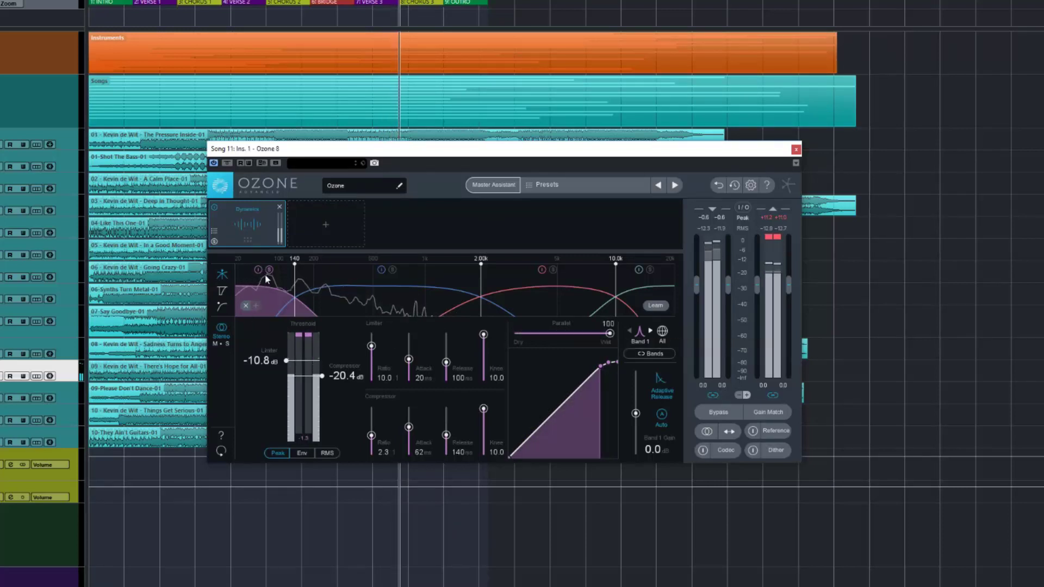
Move the solo from band 1 to band 2 and show band 2's controls.
{"action": "left_click", "coordinate": [269, 271]}
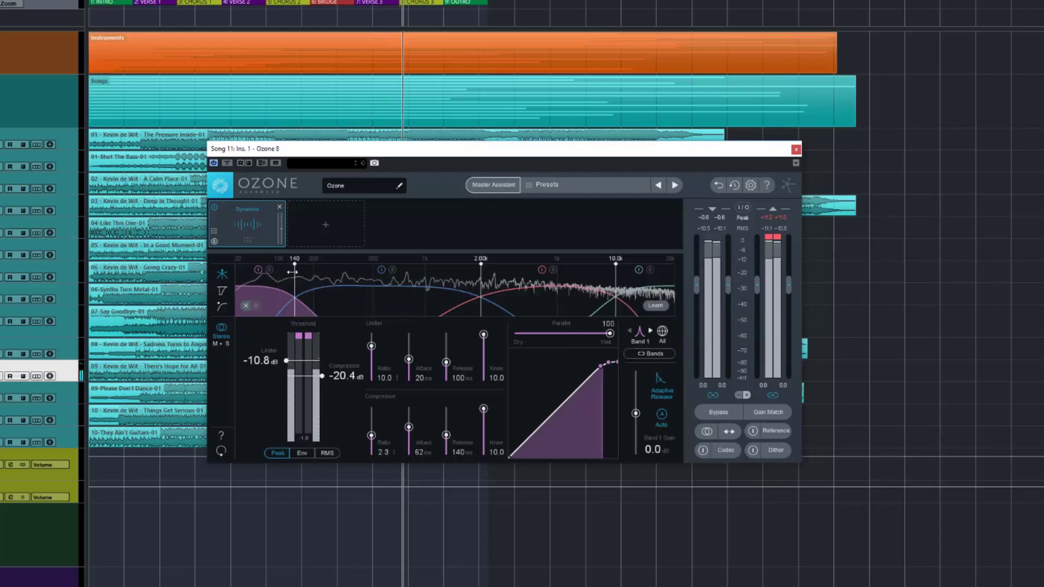
{"action": "left_click", "coordinate": [391, 269]}
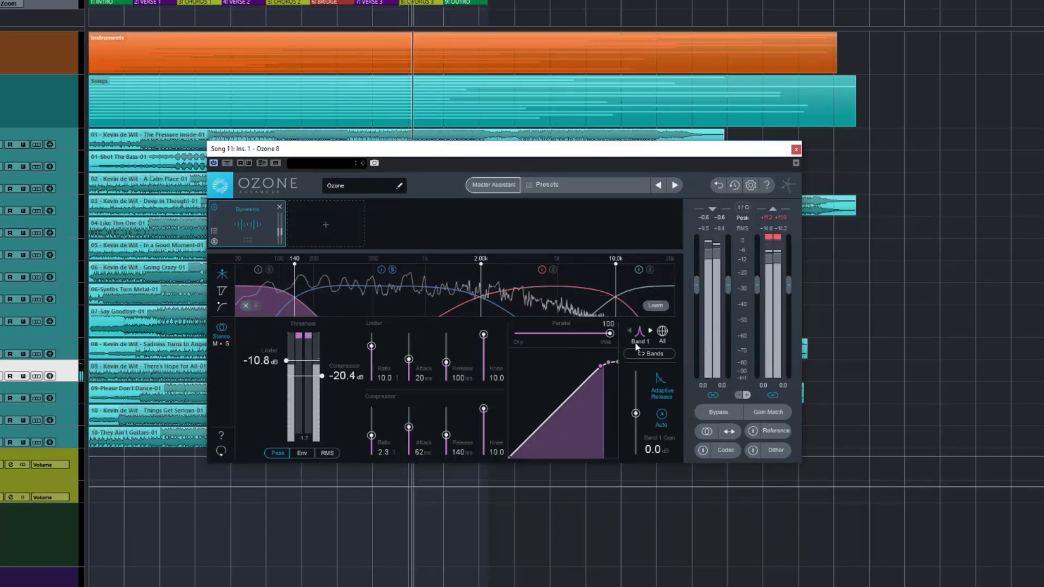
{"action": "left_click", "coordinate": [650, 330]}
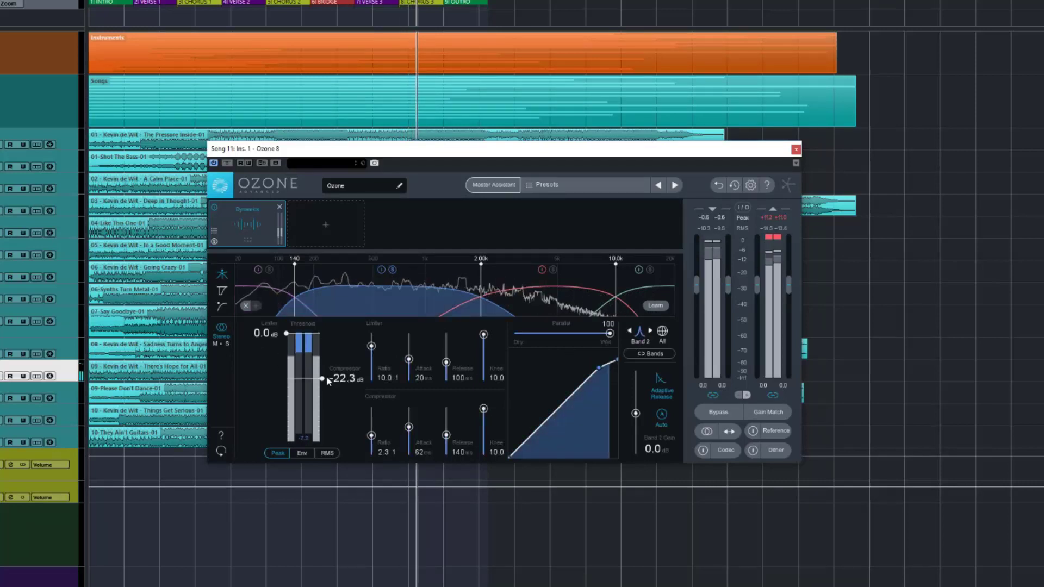
Set band 2's compressor to -72.7 dB, 30.0:1, 0 ms attack, 2 ms release, 0.0 knee and Adaptive Release off, and compare it bypassed.
{"action": "left_click_drag", "start_coordinate": [322, 381], "coordinate": [321, 418]}
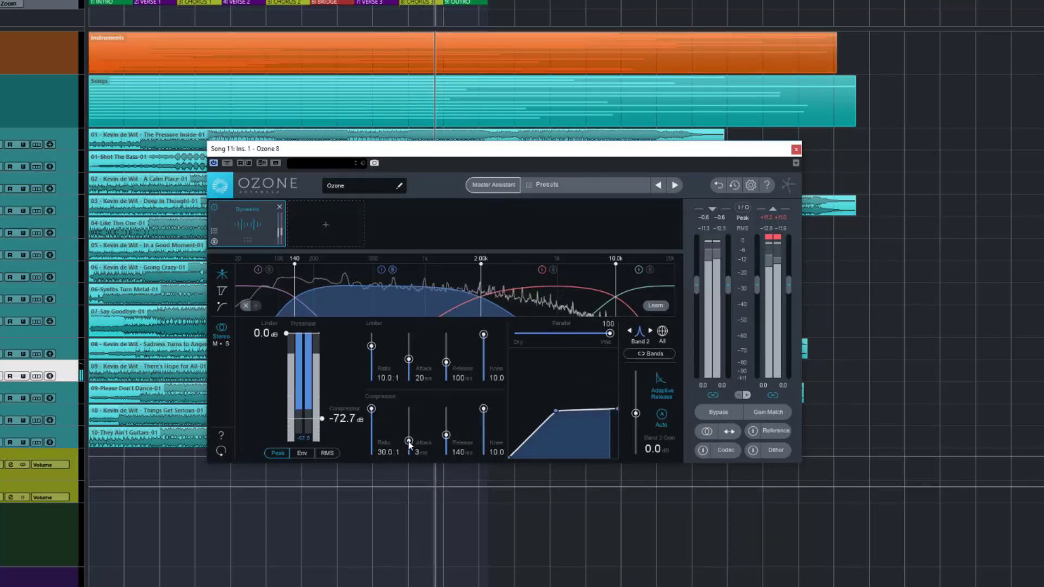
{"action": "left_click_drag", "start_coordinate": [409, 427], "coordinate": [411, 455]}
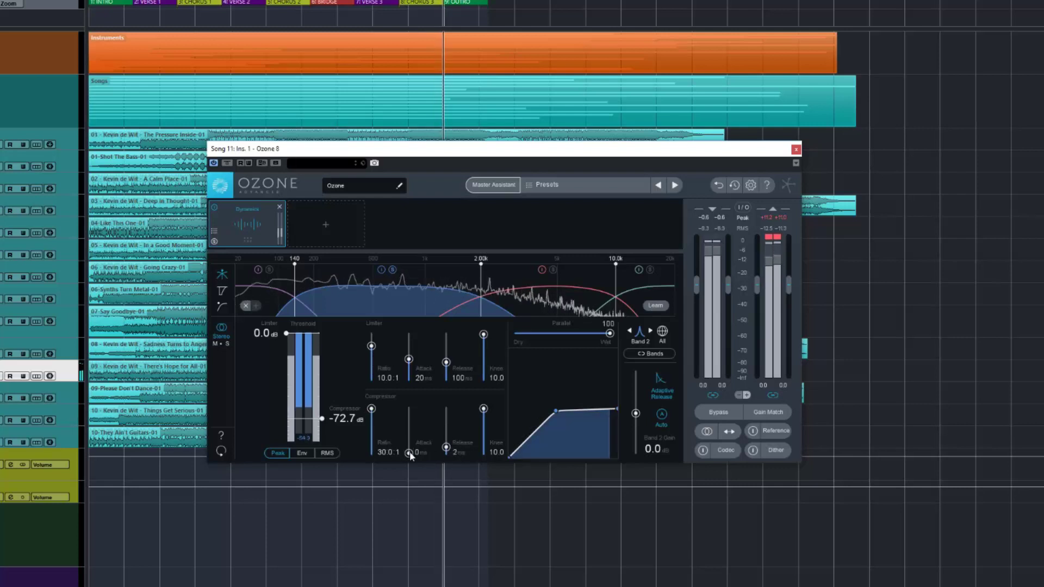
{"action": "left_click_drag", "start_coordinate": [483, 408], "coordinate": [484, 453]}
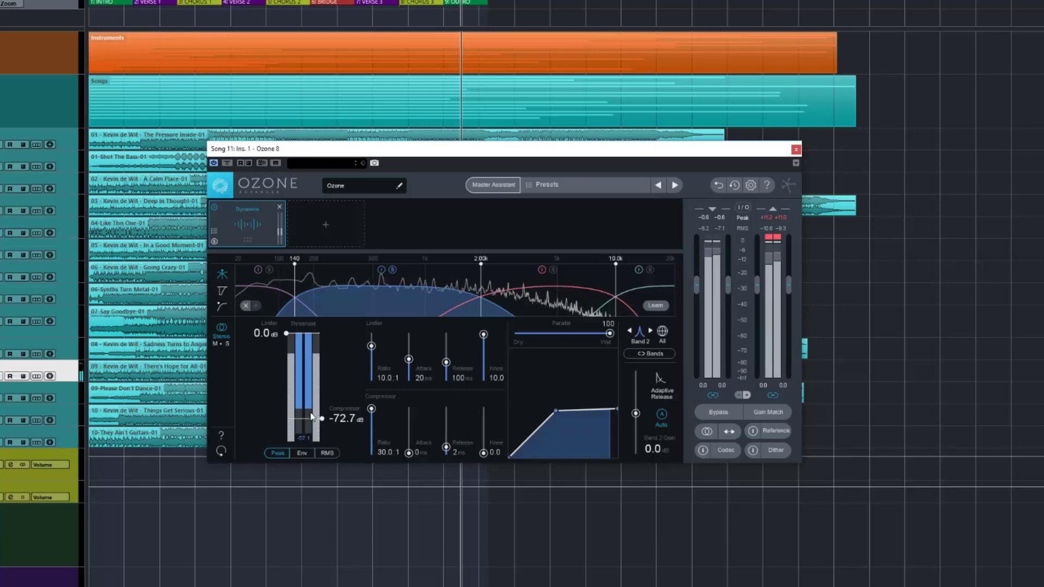
{"action": "left_click", "coordinate": [381, 270]}
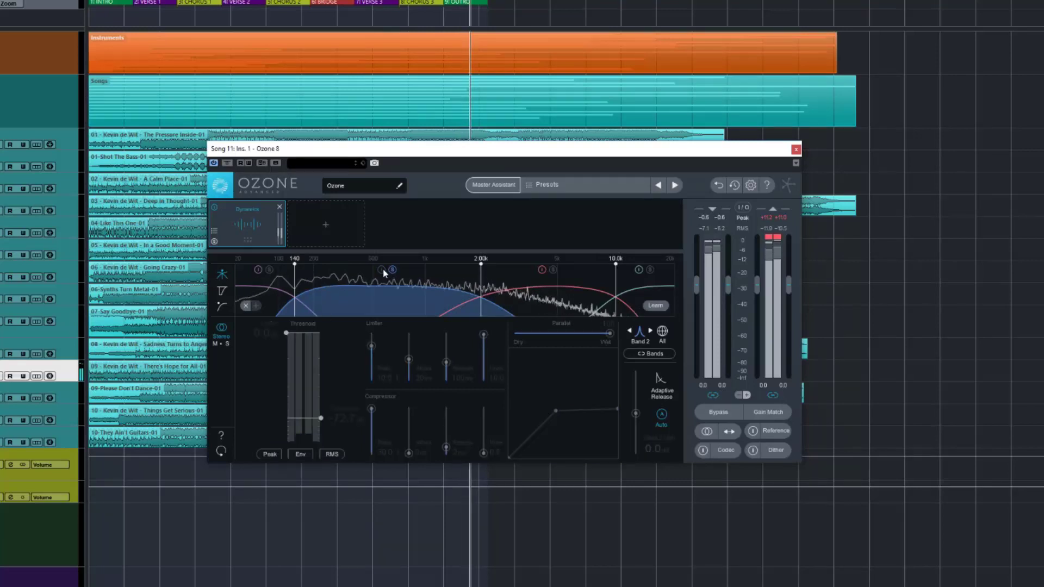
{"action": "left_click", "coordinate": [381, 269]}
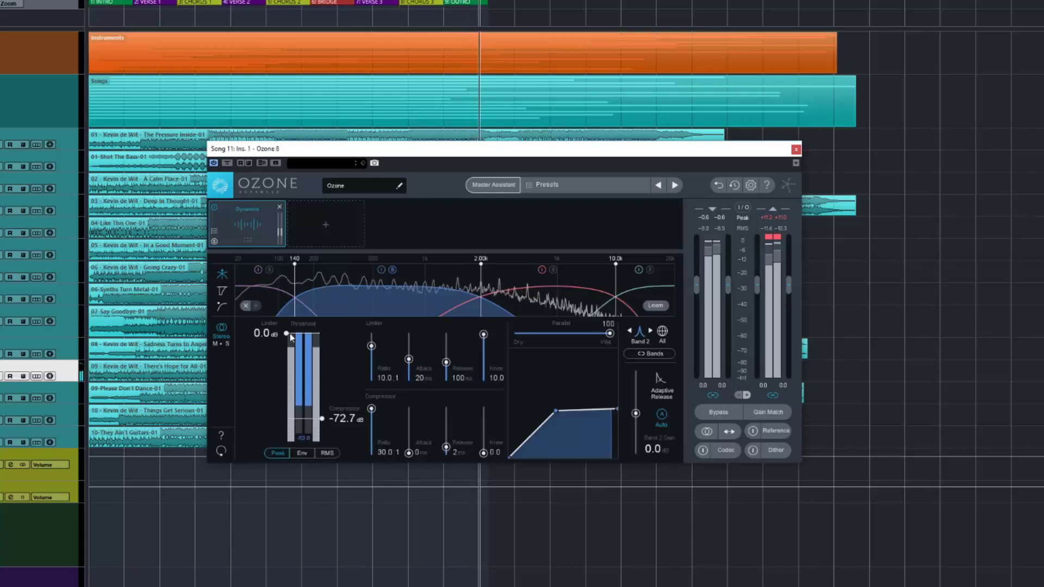
Set band 2's limiter threshold to -12.8 dB and compare the band bypassed and active.
{"action": "left_click_drag", "start_coordinate": [287, 335], "coordinate": [287, 364]}
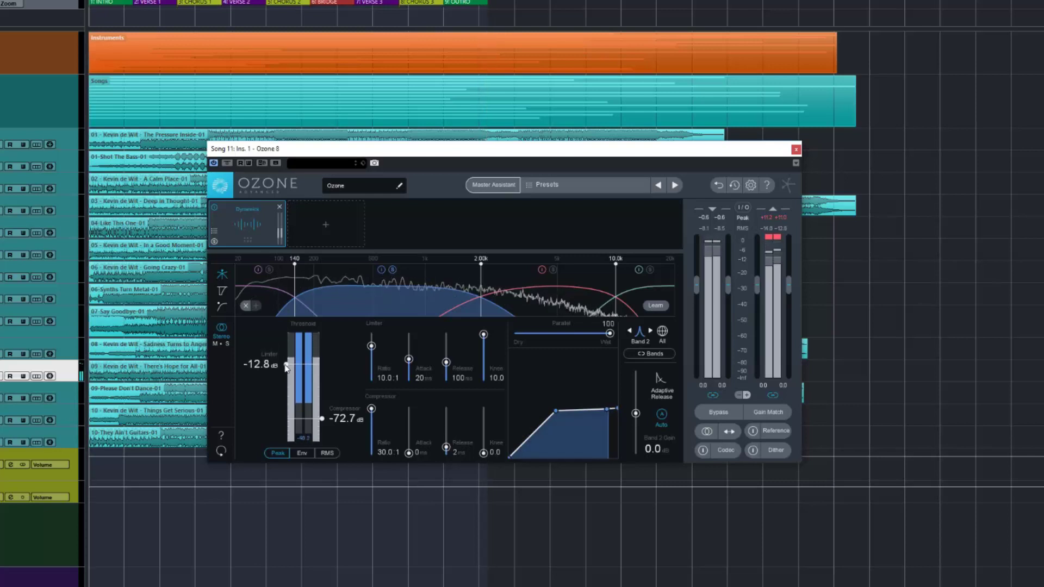
{"action": "left_click", "coordinate": [381, 269]}
{"action": "left_click", "coordinate": [382, 269]}
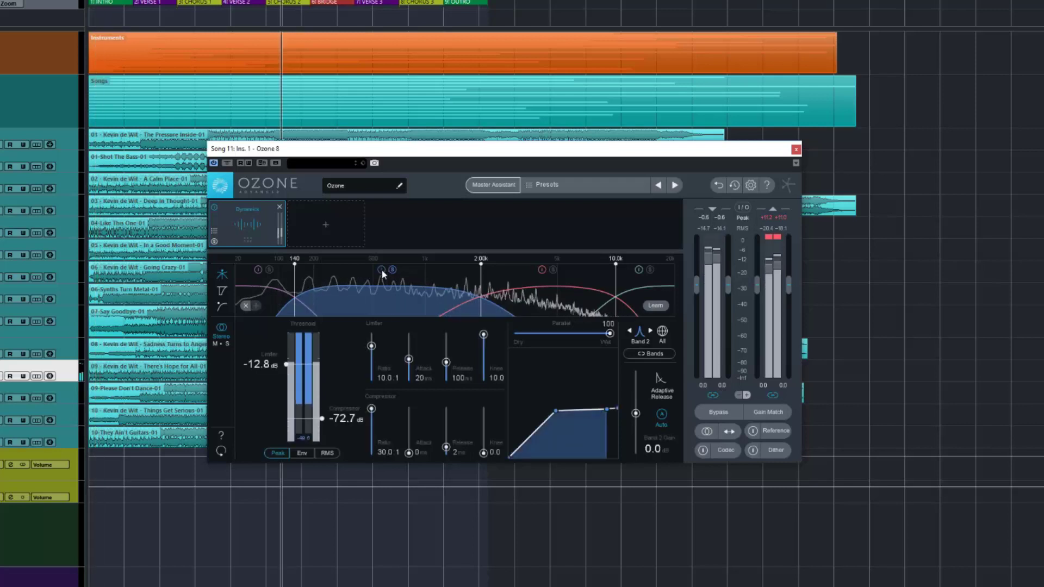
{"action": "left_click", "coordinate": [381, 270]}
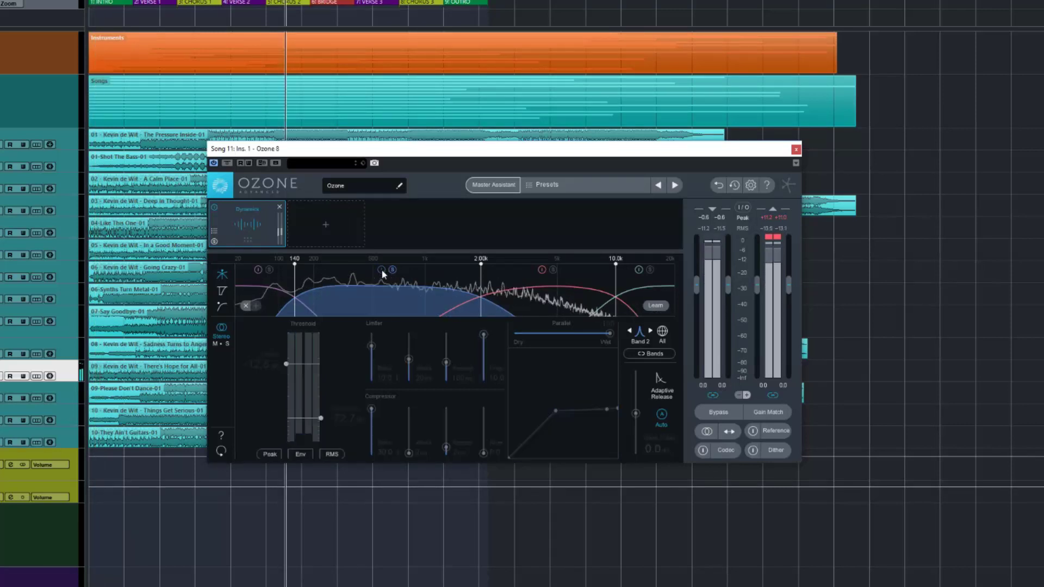
{"action": "left_click", "coordinate": [382, 270]}
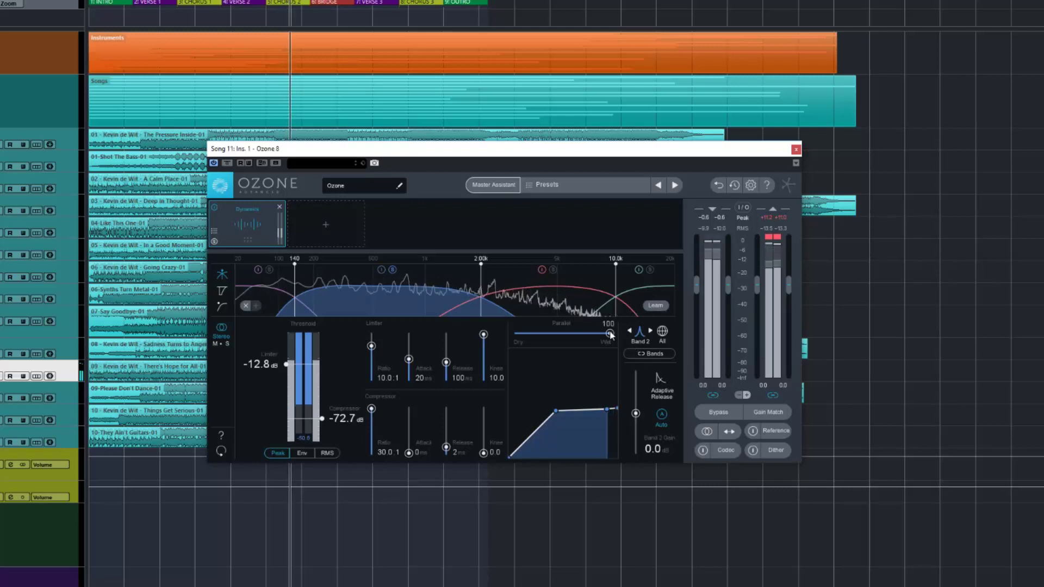
Audition band 2's Parallel blend at 62 and 100, and leave it at 41.
{"action": "left_click_drag", "start_coordinate": [609, 333], "coordinate": [575, 336]}
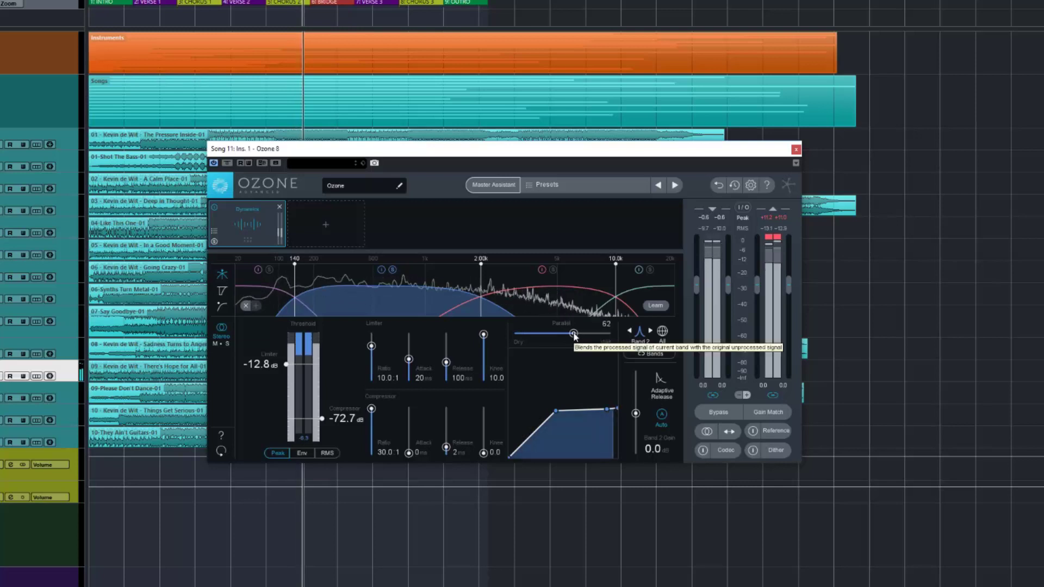
{"action": "left_click_drag", "start_coordinate": [576, 334], "coordinate": [615, 333]}
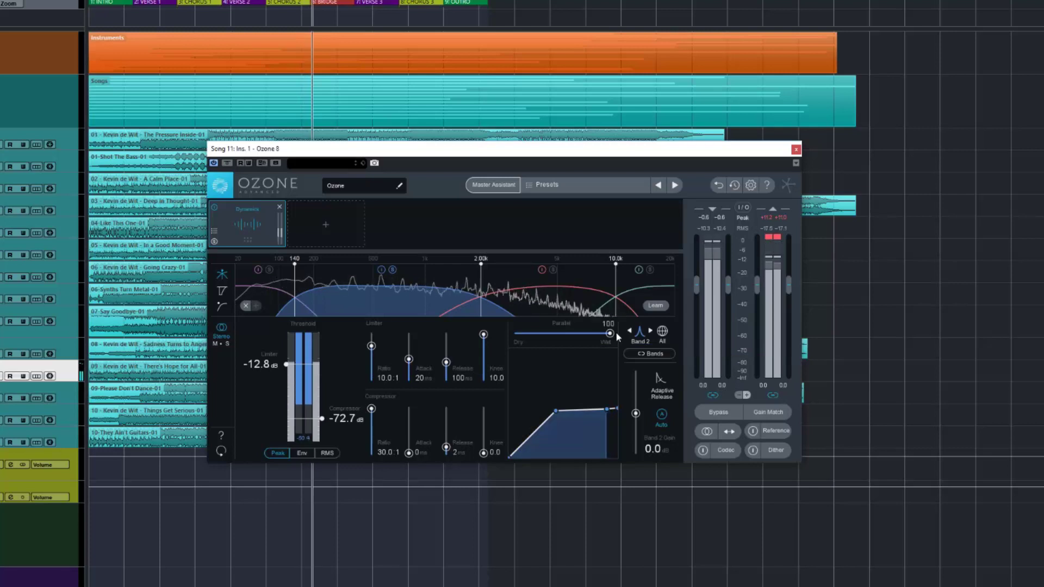
{"action": "left_click_drag", "start_coordinate": [615, 333], "coordinate": [553, 337]}
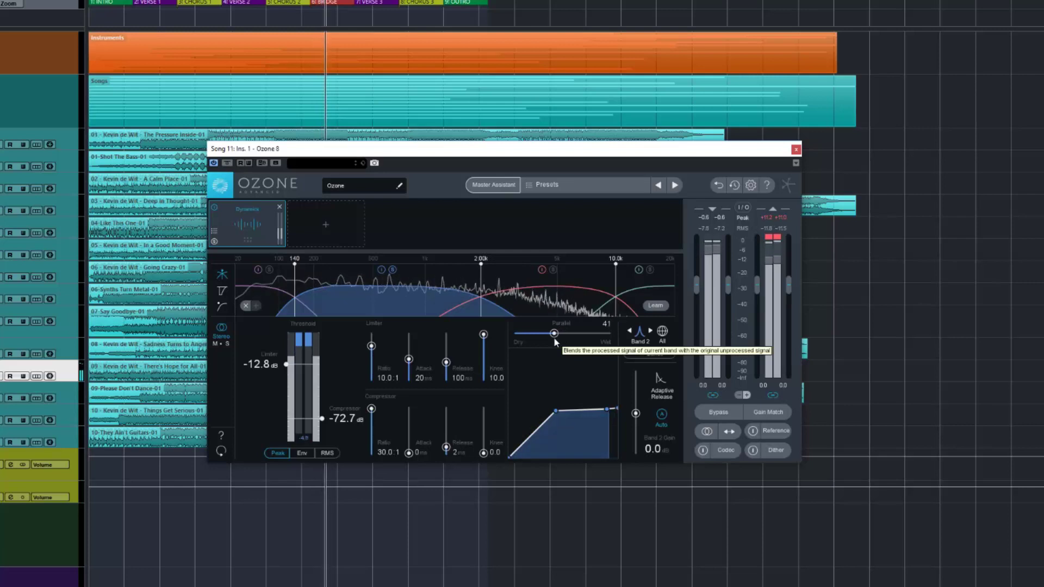
Unsolo band 2, compare it bypassed and active in the full mix, and stop playback.
{"action": "left_click", "coordinate": [381, 271]}
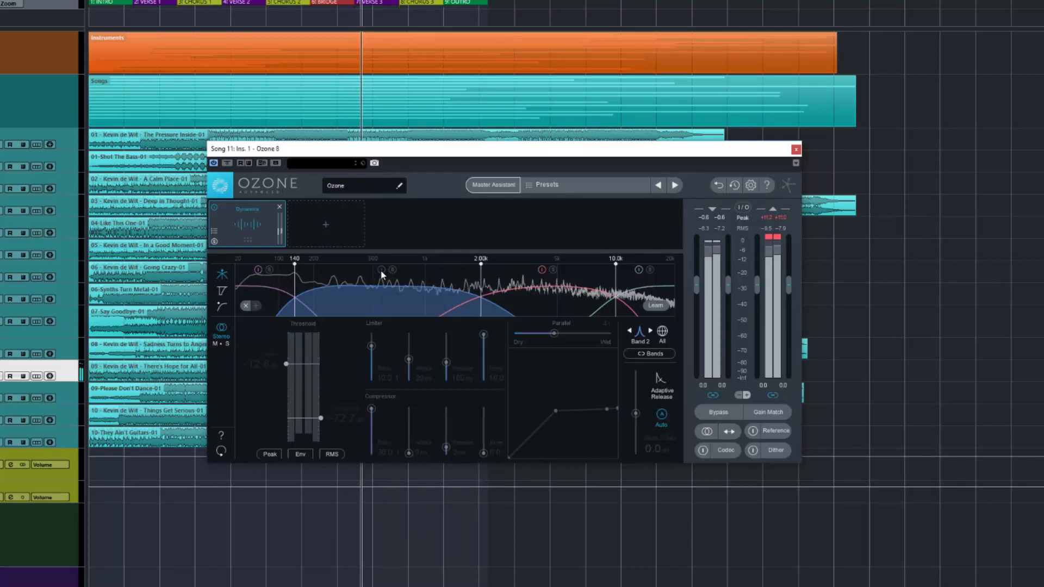
{"action": "left_click", "coordinate": [381, 271]}
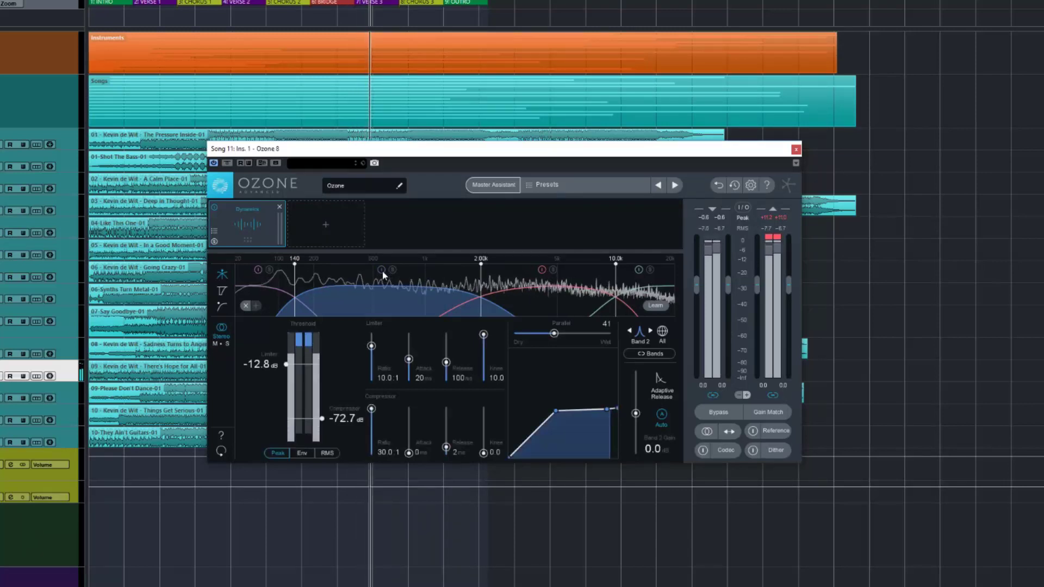
{"action": "key", "text": "space"}
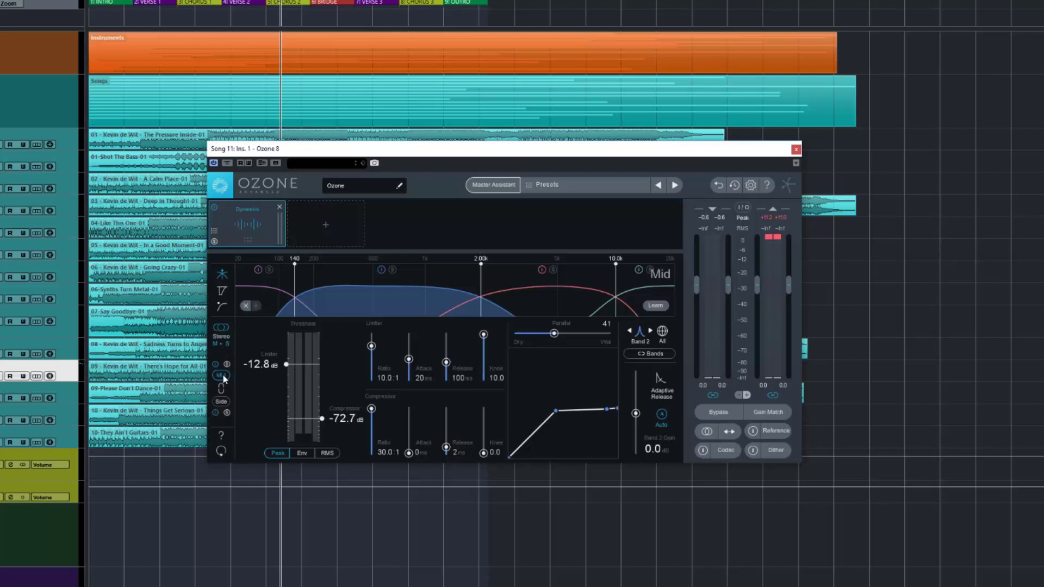
Switch the module to mid/side mode, solo the Side channel, and play it with all bands' controls shown.
{"action": "left_click", "coordinate": [222, 403]}
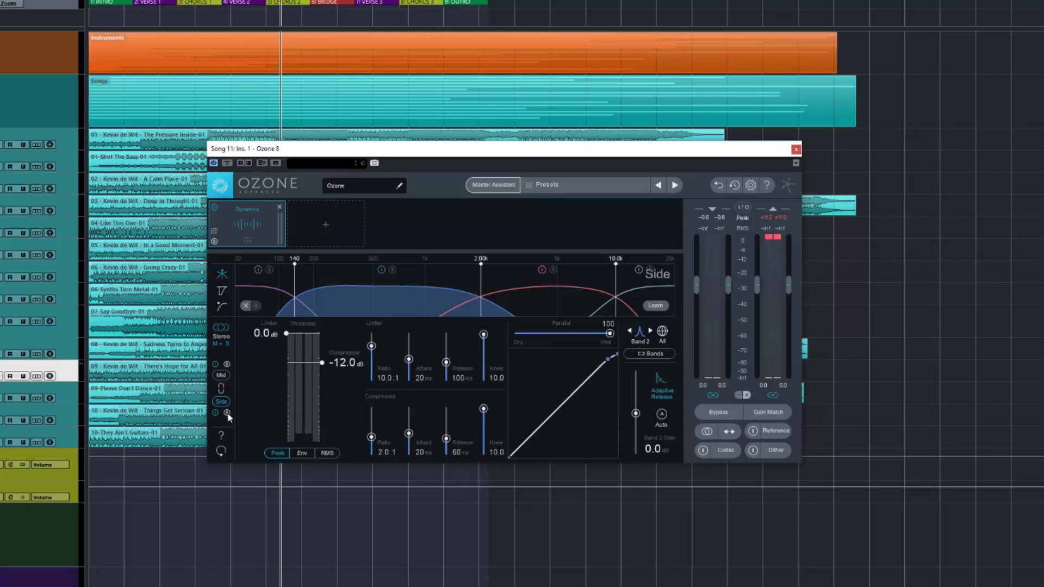
{"action": "key", "text": "space"}
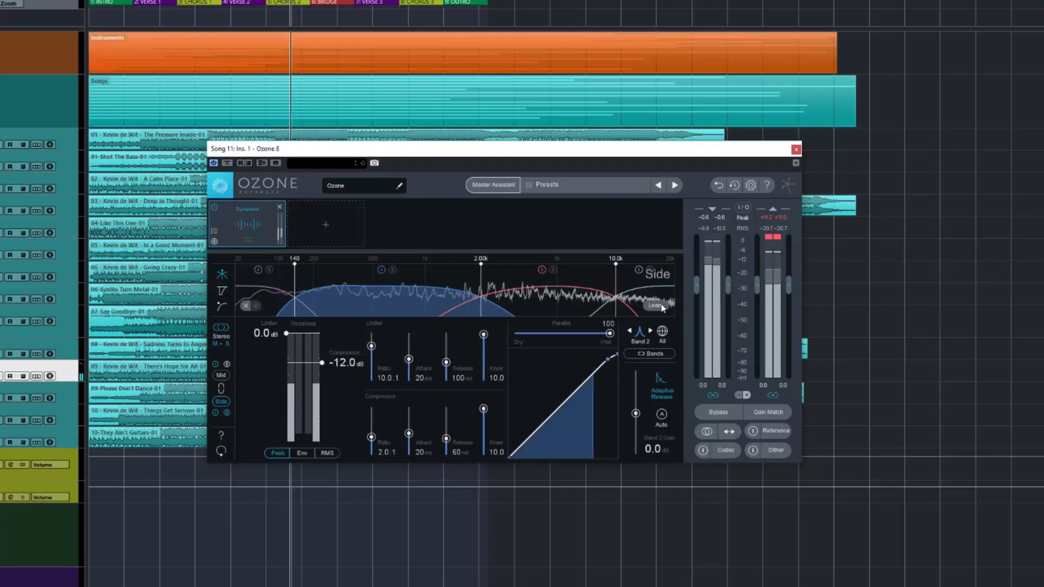
{"action": "left_click", "coordinate": [664, 339]}
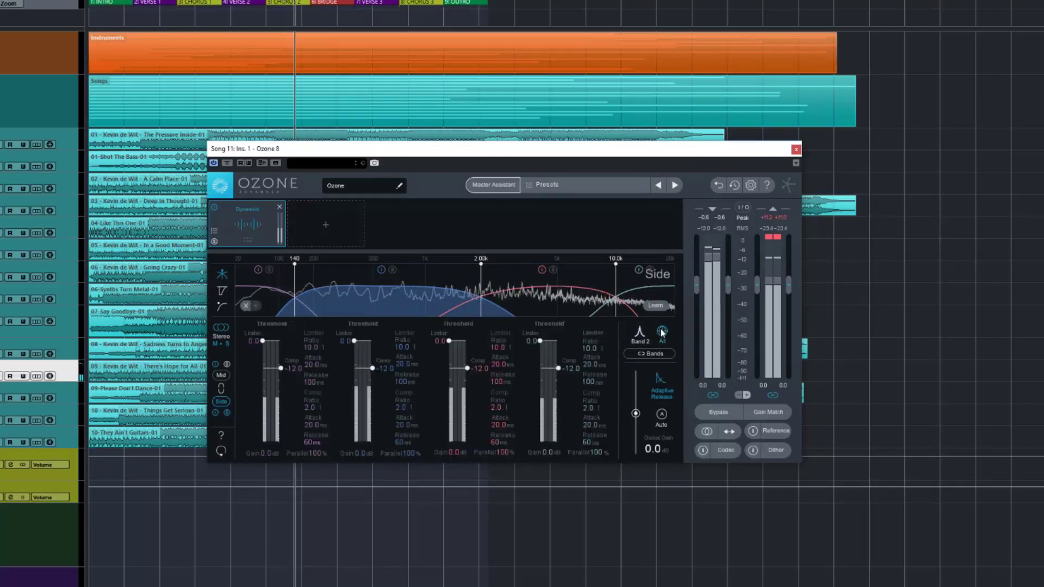
Set the Side channel's band 4 compressor to -32.9 dB and 6.4:1, and move the upper two crossovers to 4.34 kHz and 744 Hz.
{"action": "left_click_drag", "start_coordinate": [559, 371], "coordinate": [556, 397]}
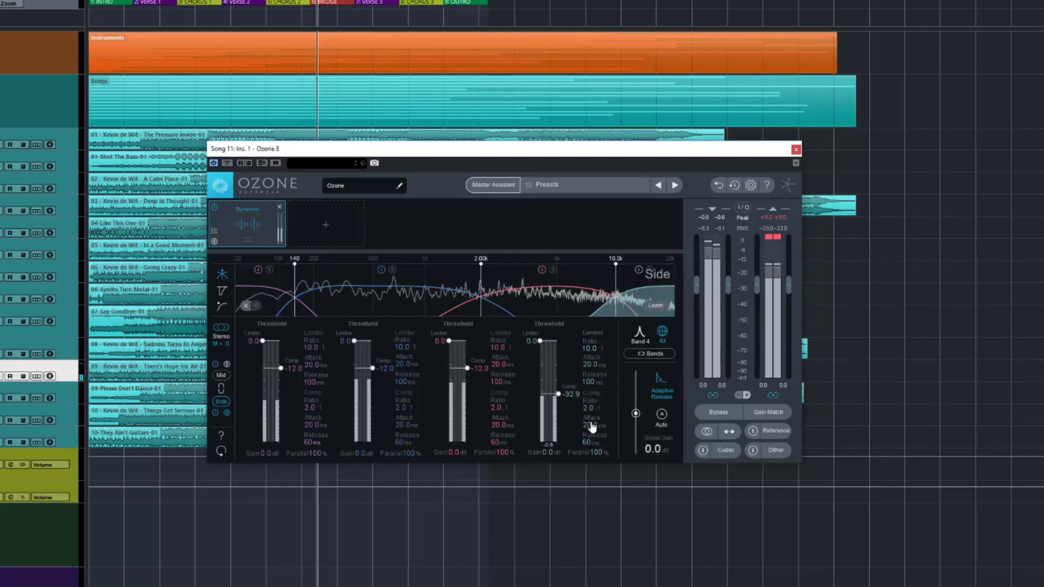
{"action": "left_click_drag", "start_coordinate": [590, 410], "coordinate": [603, 402]}
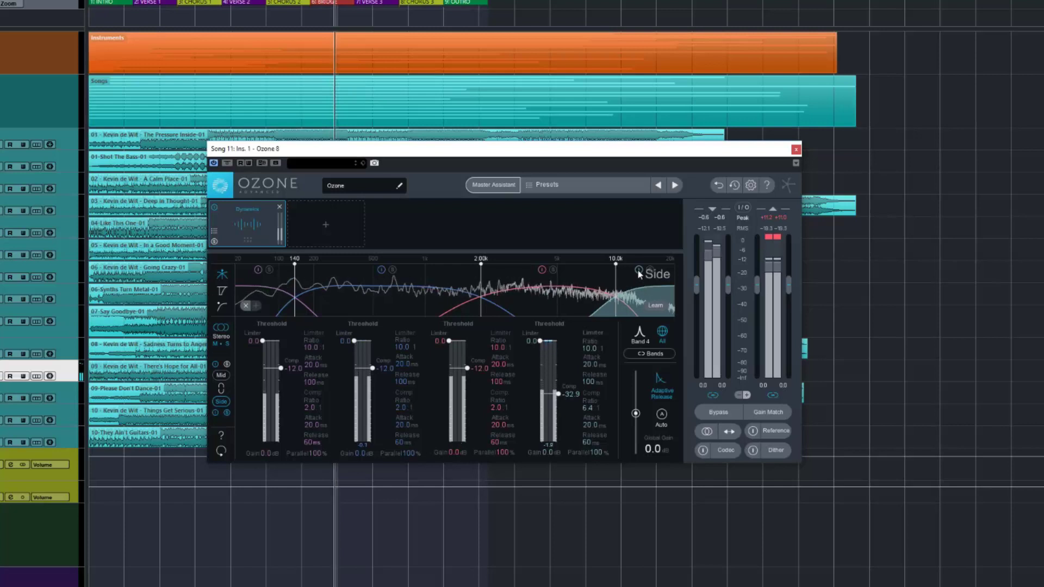
{"action": "left_click_drag", "start_coordinate": [616, 283], "coordinate": [545, 285]}
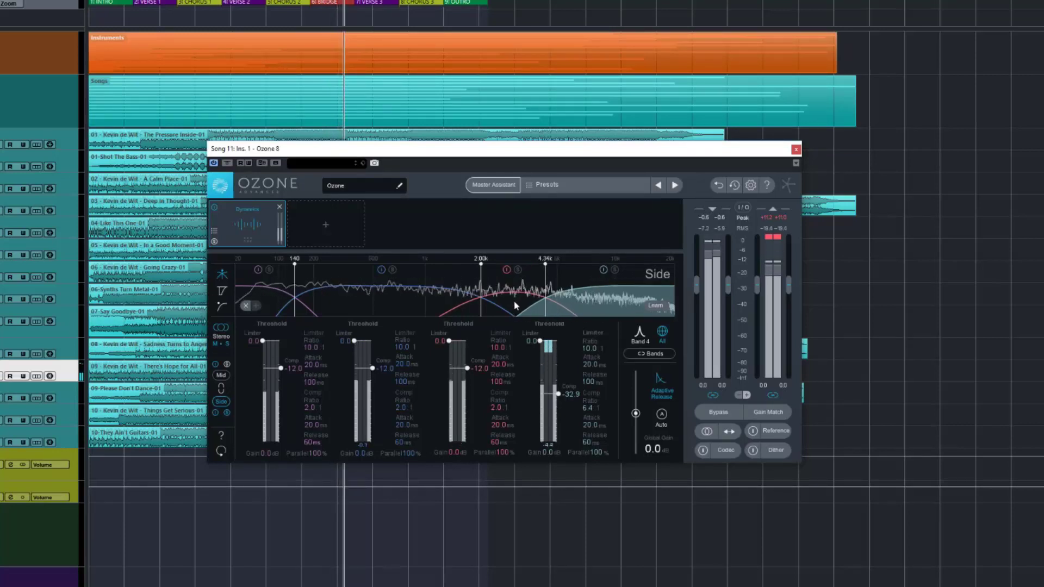
{"action": "left_click_drag", "start_coordinate": [480, 283], "coordinate": [402, 284]}
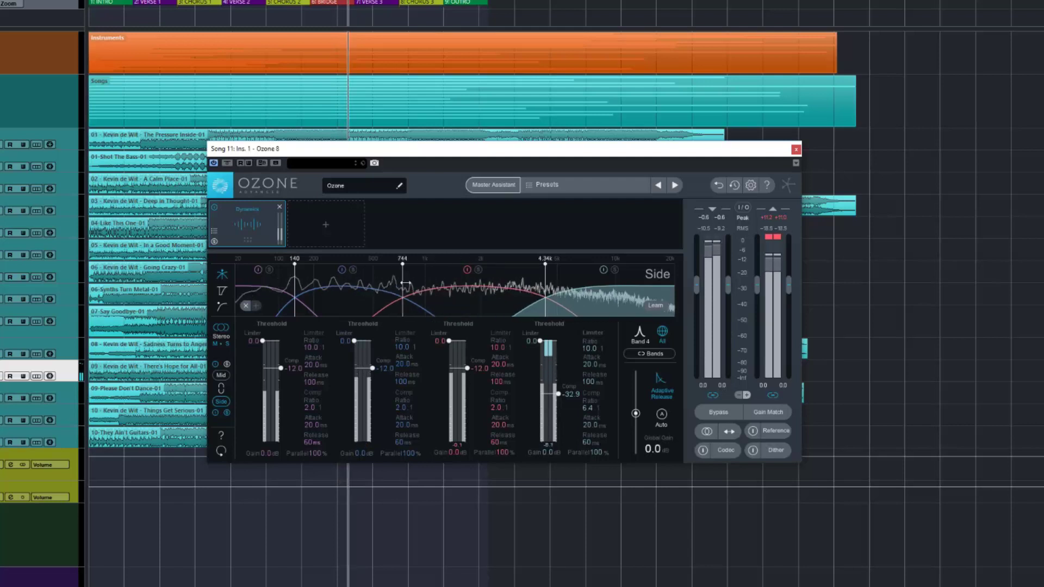
Compare the Side channel's lowest band bypassed and active, leaving it active.
{"action": "left_click", "coordinate": [257, 270]}
{"action": "left_click", "coordinate": [258, 271]}
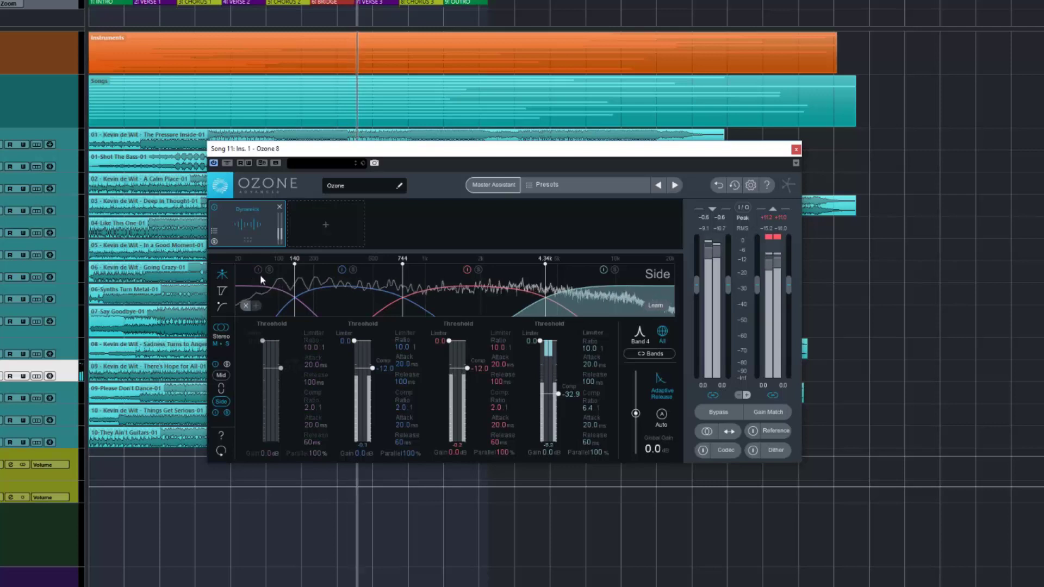
{"action": "left_click", "coordinate": [259, 273]}
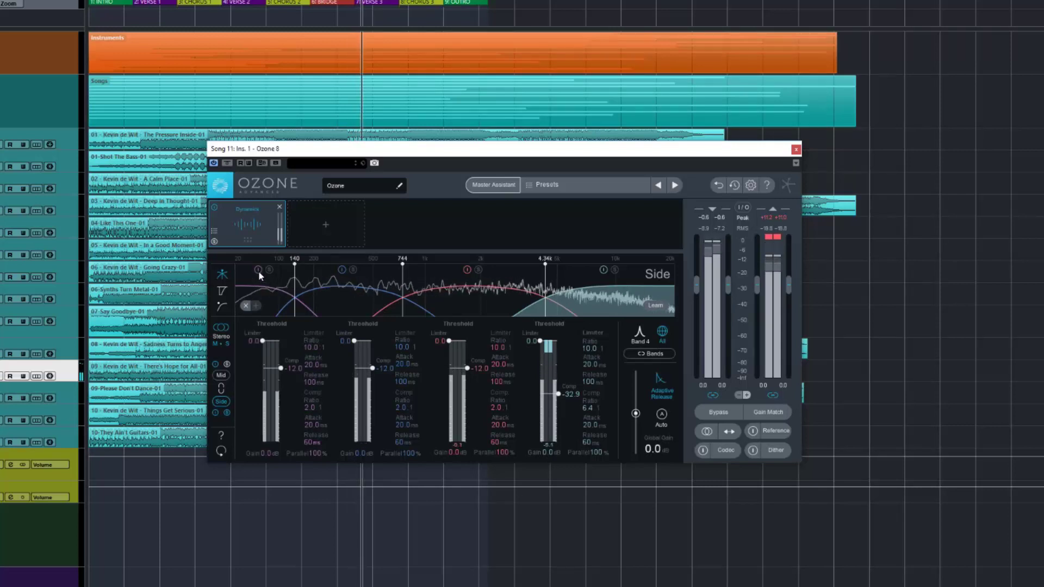
In the Mid channel, set band 2's limiter to -7.9 dB and compressor to -29.6 dB at 7.0:1, raise band 4's compressor threshold to 0.0 dB, and stop playback.
{"action": "left_click", "coordinate": [259, 271]}
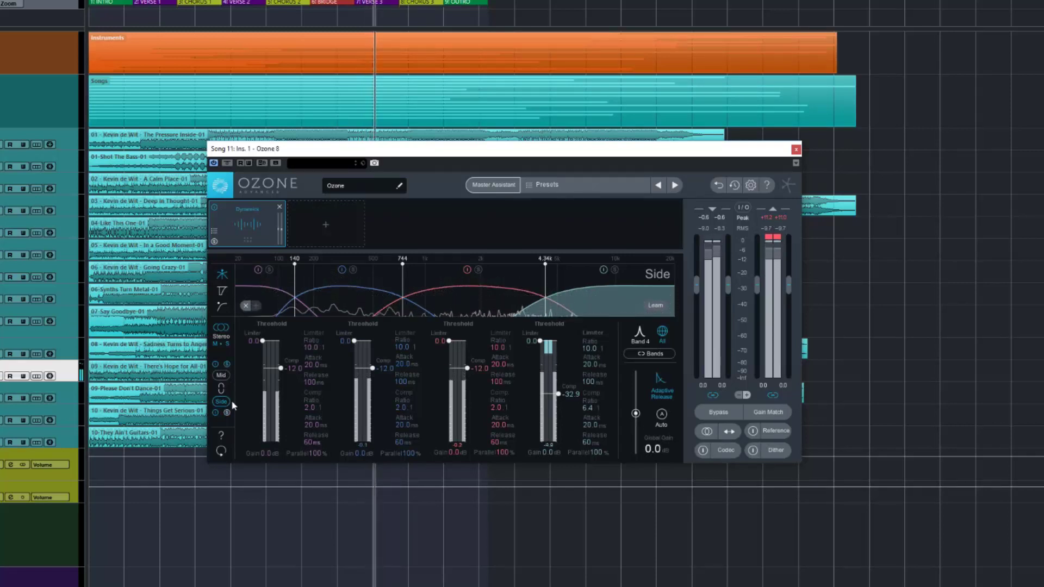
{"action": "left_click", "coordinate": [218, 375]}
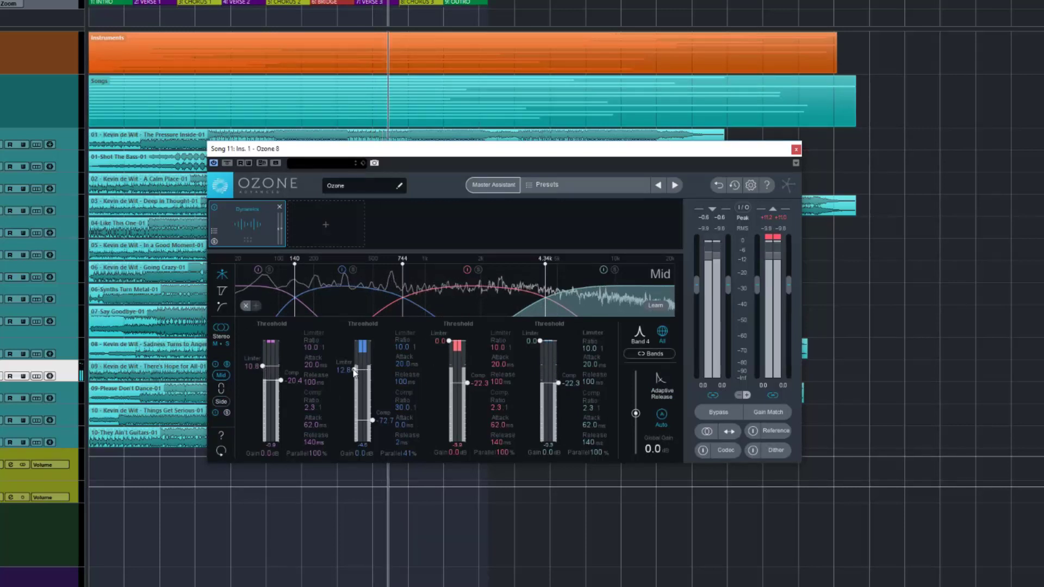
{"action": "mouse_move", "coordinate": [354, 372]}
{"action": "left_mouse_down"}
{"action": "mouse_move", "coordinate": [355, 389]}
{"action": "mouse_move", "coordinate": [354, 361]}
{"action": "left_mouse_up"}
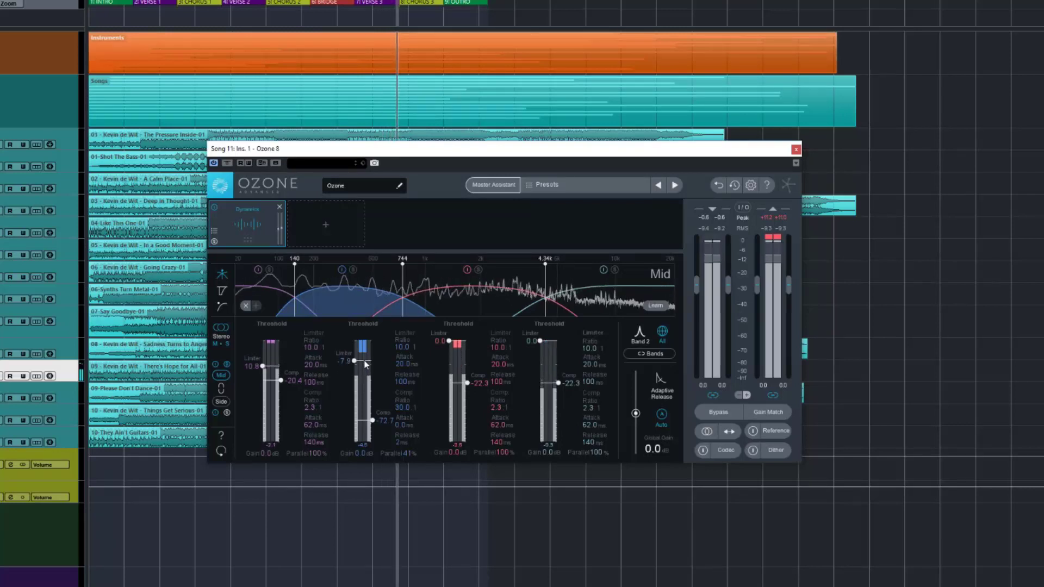
{"action": "left_click_drag", "start_coordinate": [372, 420], "coordinate": [400, 494]}
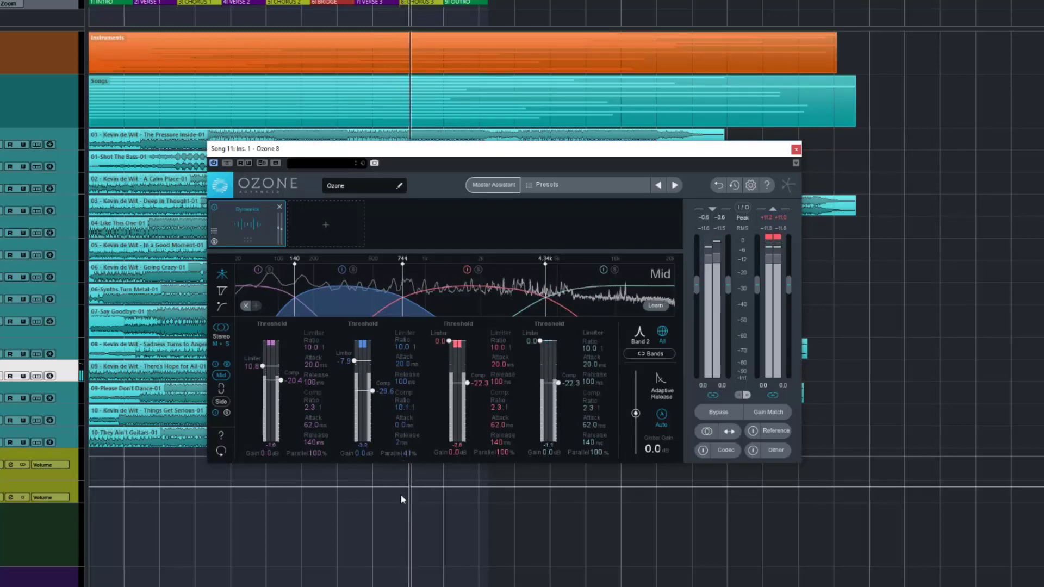
{"action": "left_click_drag", "start_coordinate": [403, 410], "coordinate": [402, 428]}
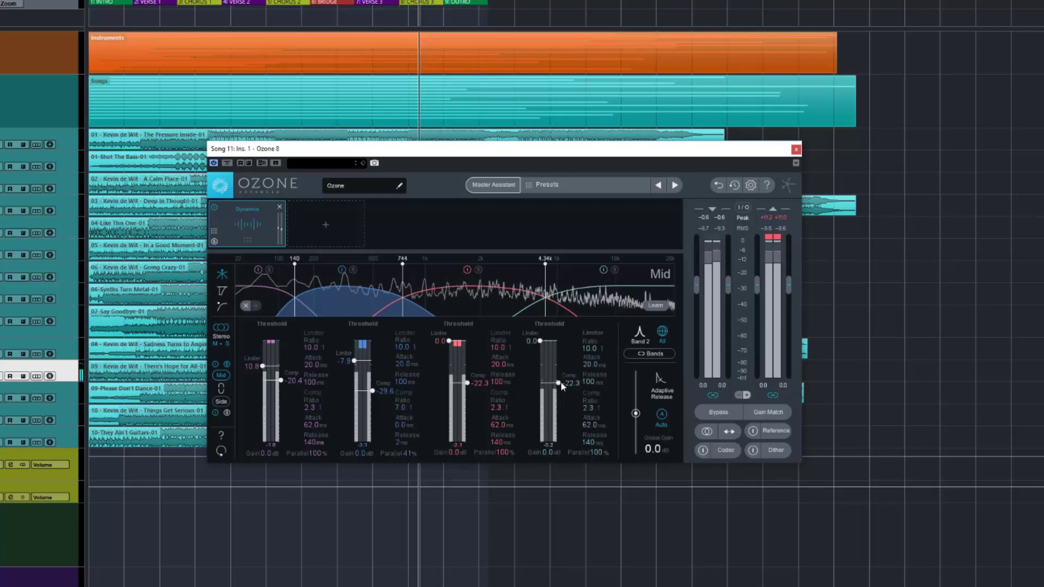
{"action": "left_click_drag", "start_coordinate": [558, 383], "coordinate": [565, 334]}
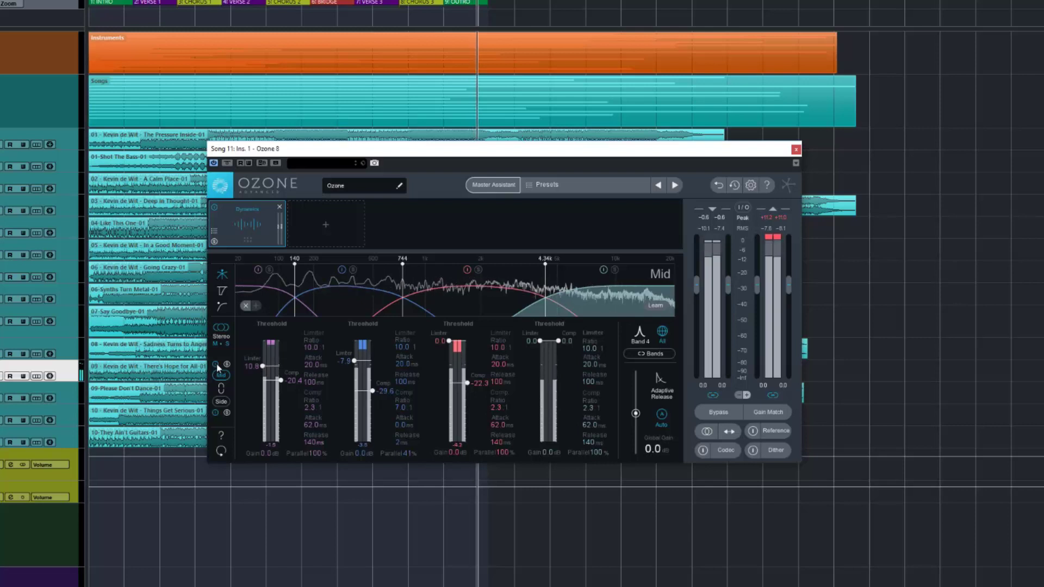
{"action": "key", "text": "space"}
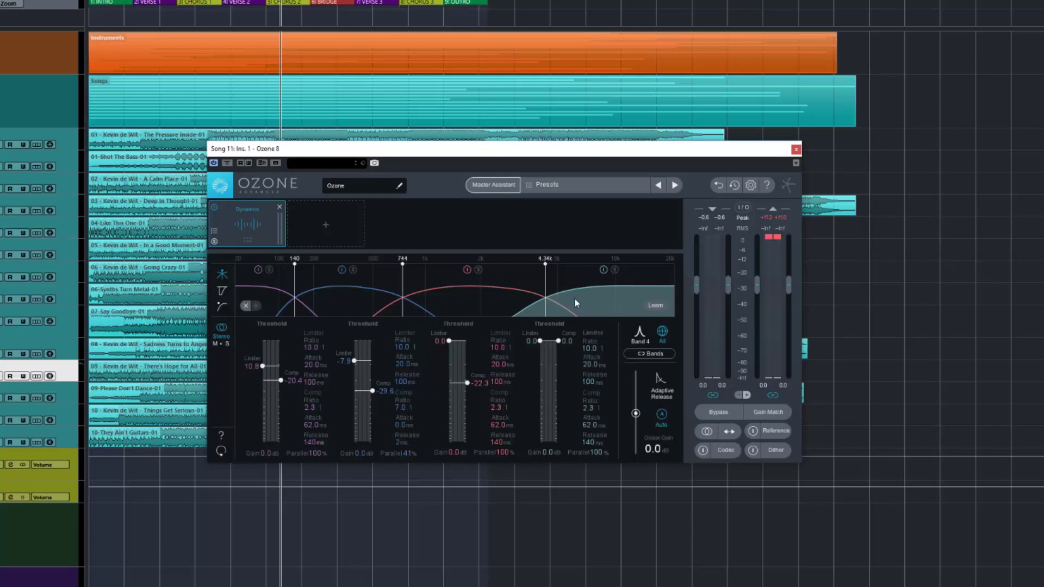
Remove the upper three bands to leave a single band, and play the track with band 1's detailed controls shown.
{"action": "left_click", "coordinate": [245, 306]}
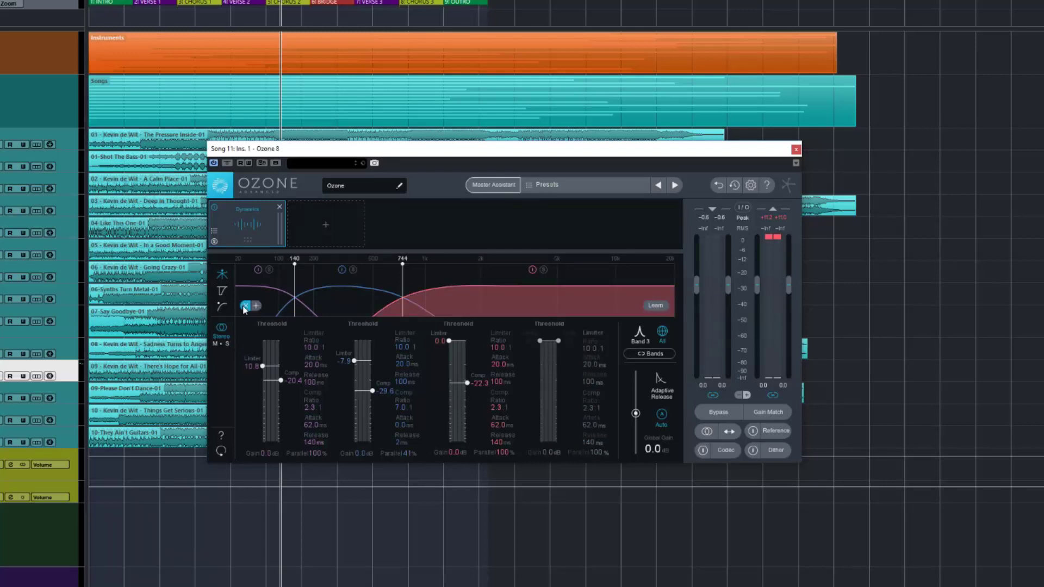
{"action": "left_click", "coordinate": [245, 307]}
{"action": "left_click", "coordinate": [245, 306]}
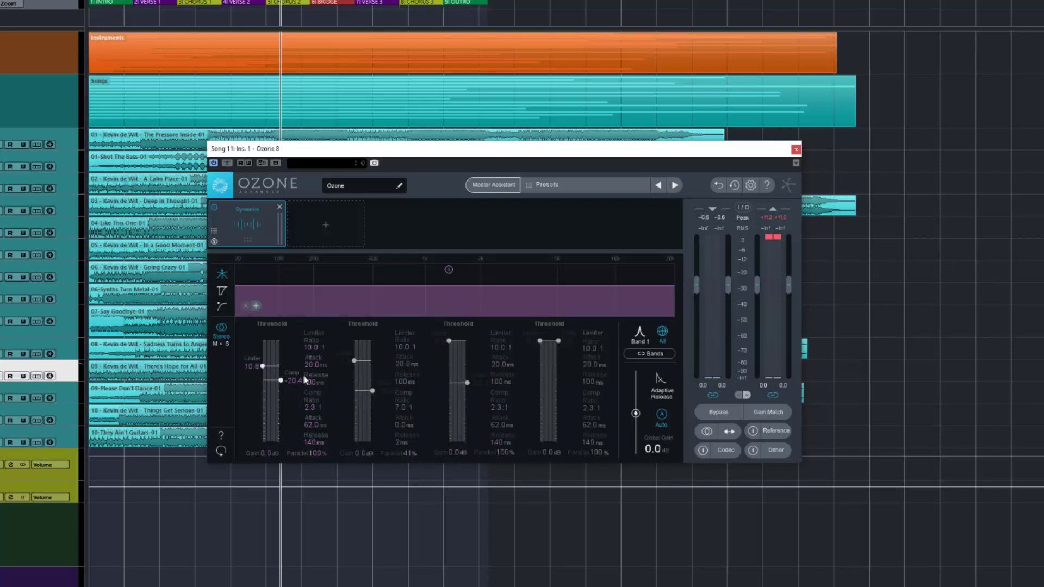
{"action": "key", "text": "space"}
{"action": "left_click", "coordinate": [634, 343]}
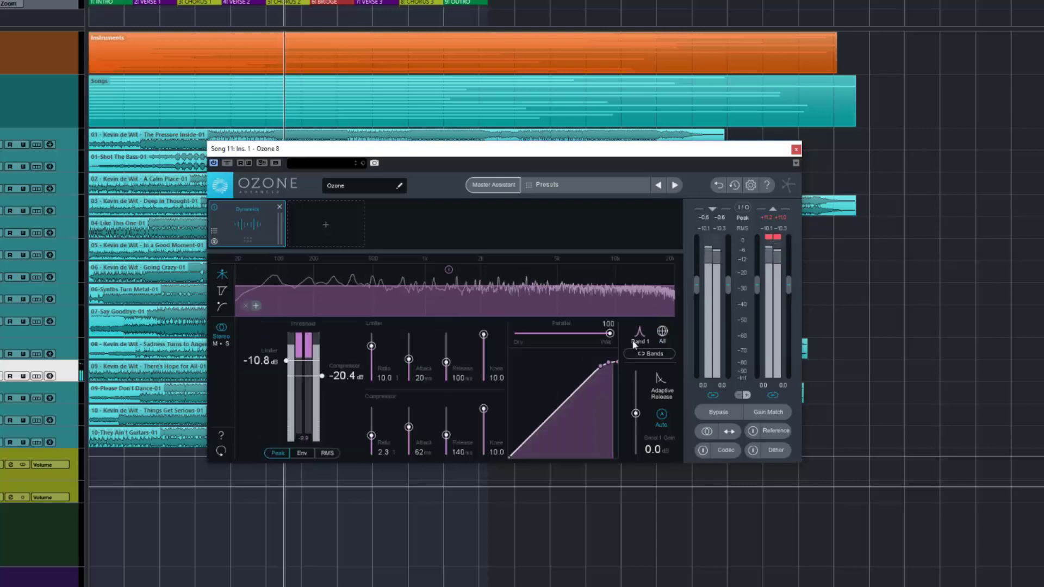
Set band 1's limiter to -0.2 dB and compressor to -26.3 dB, 4.3:1, 18 ms attack and 245 ms release, with Adaptive Release enabled.
{"action": "left_click_drag", "start_coordinate": [286, 361], "coordinate": [287, 334]}
{"action": "mouse_move", "coordinate": [322, 376]}
{"action": "left_mouse_down"}
{"action": "mouse_move", "coordinate": [325, 346]}
{"action": "mouse_move", "coordinate": [323, 371]}
{"action": "left_mouse_up"}
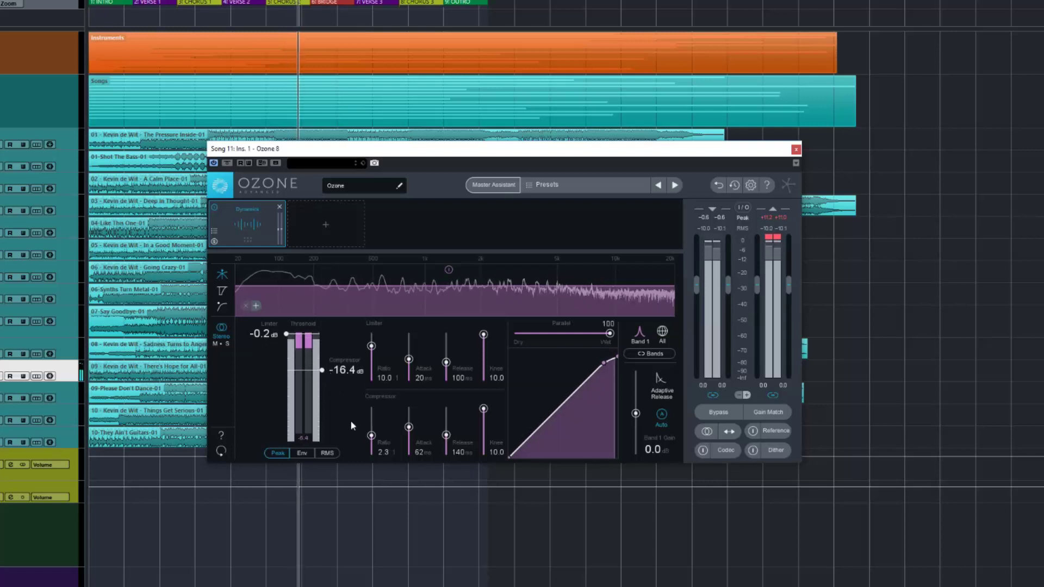
{"action": "mouse_move", "coordinate": [371, 436]}
{"action": "left_mouse_down"}
{"action": "mouse_move", "coordinate": [445, 434]}
{"action": "mouse_move", "coordinate": [370, 429]}
{"action": "left_mouse_up"}
{"action": "left_click_drag", "start_coordinate": [323, 371], "coordinate": [323, 385]}
{"action": "left_click", "coordinate": [660, 391]}
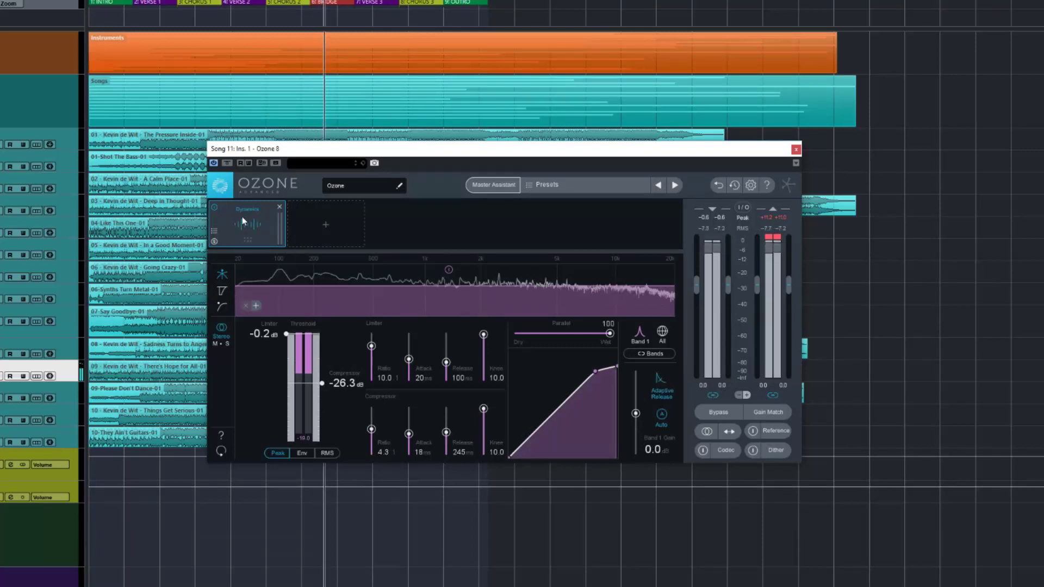
Compare the Dynamics module bypassed and active, leave it active, and stop playback.
{"action": "left_click", "coordinate": [215, 208]}
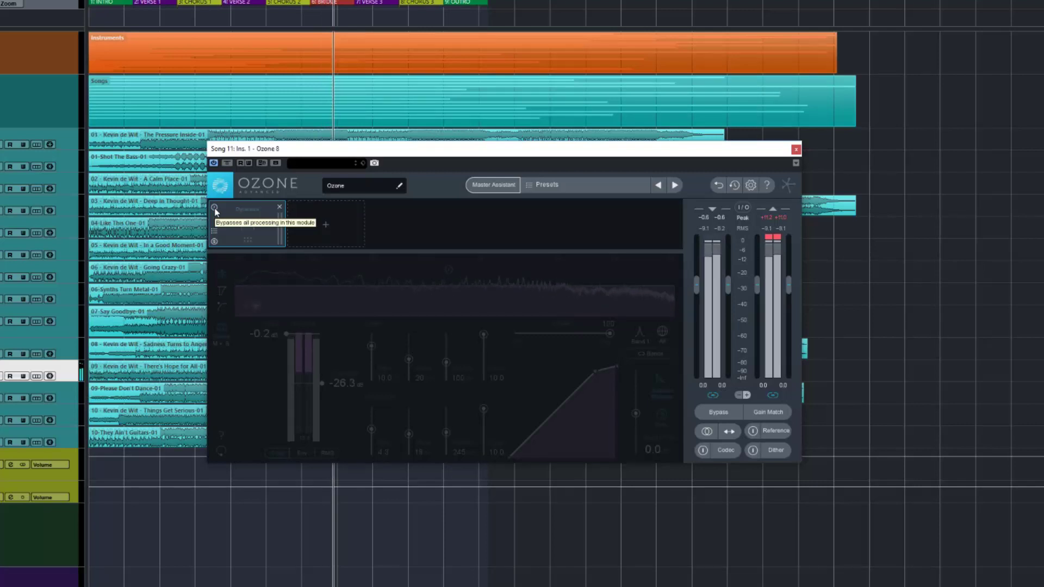
{"action": "left_click", "coordinate": [215, 210]}
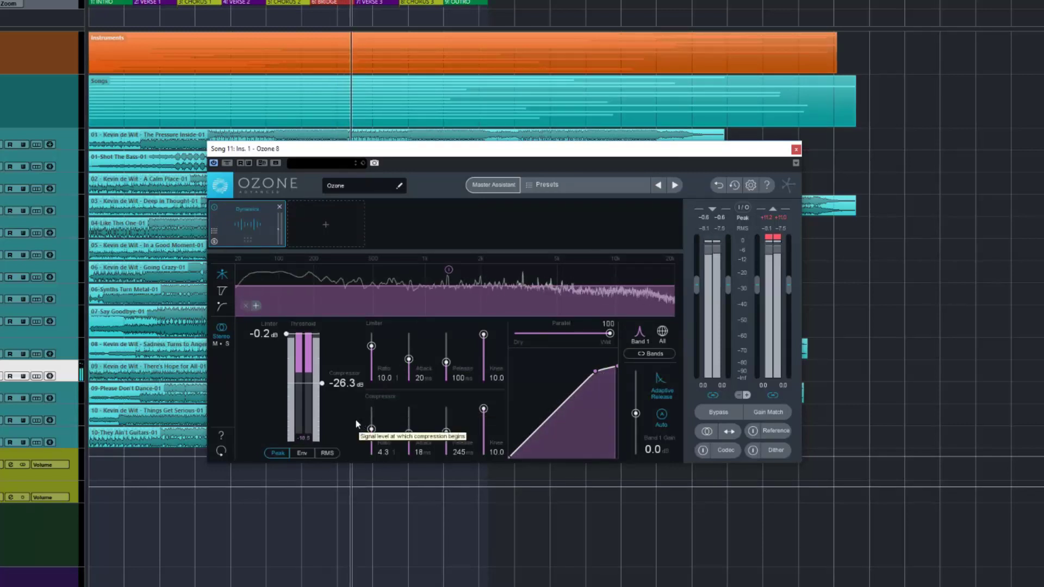
{"action": "key", "text": "space"}
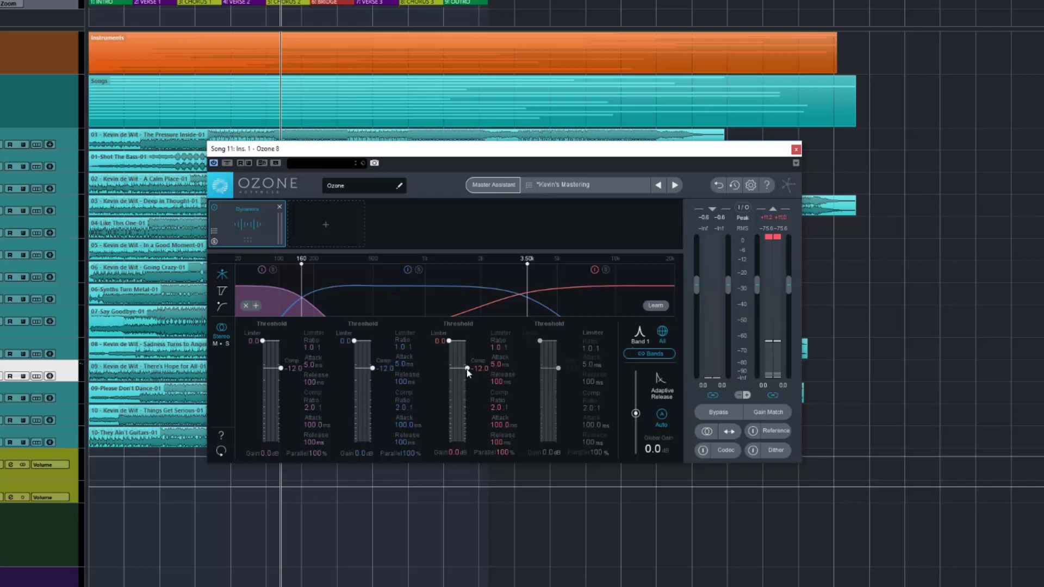
Play the track and lower the linked compressor thresholds of all bands to -21.0 dB.
{"action": "key", "text": "space"}
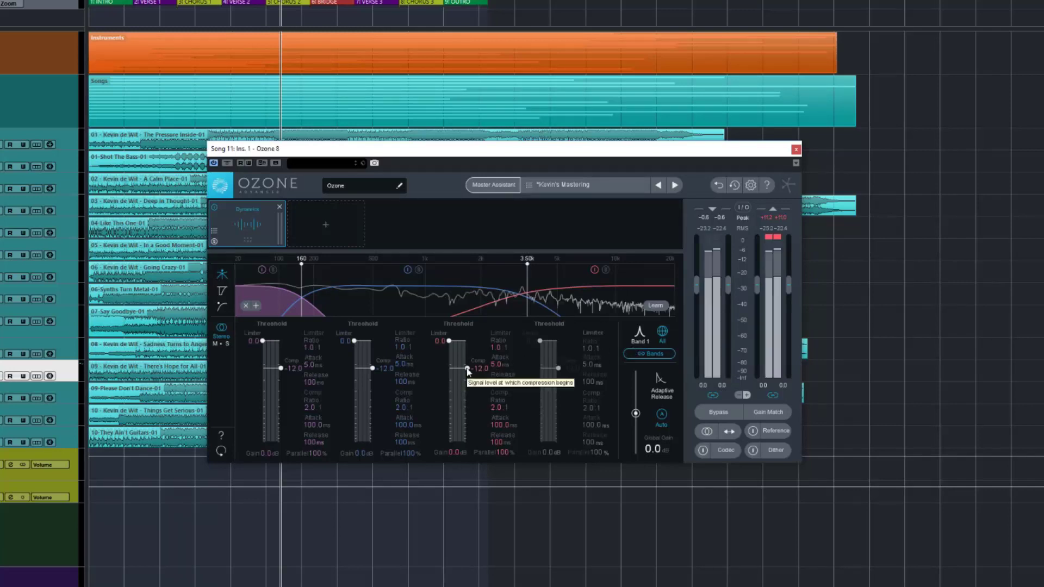
{"action": "left_click", "coordinate": [467, 370]}
{"action": "left_click_drag", "start_coordinate": [467, 369], "coordinate": [470, 373]}
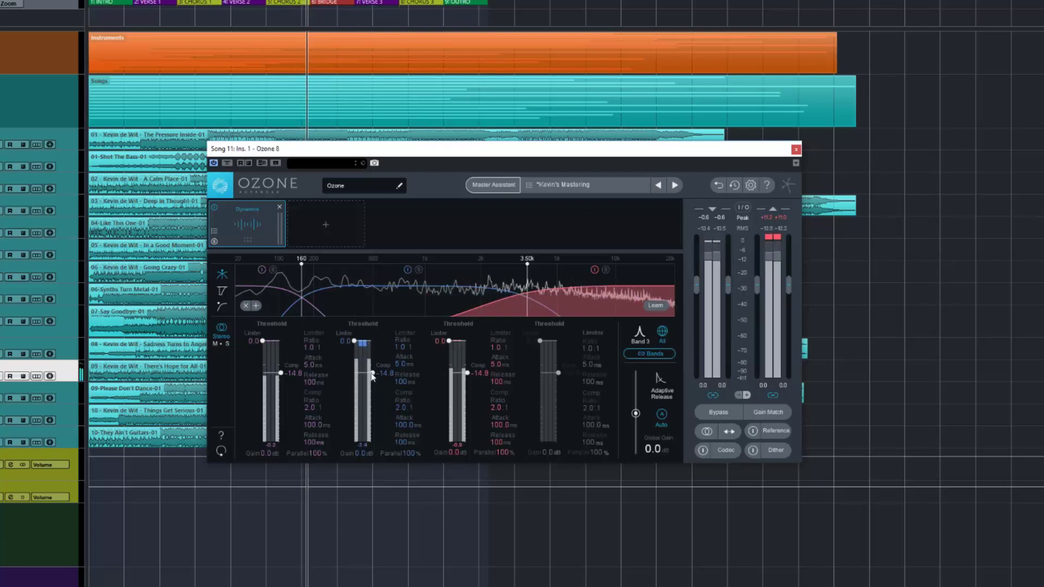
{"action": "left_click_drag", "start_coordinate": [371, 374], "coordinate": [371, 377]}
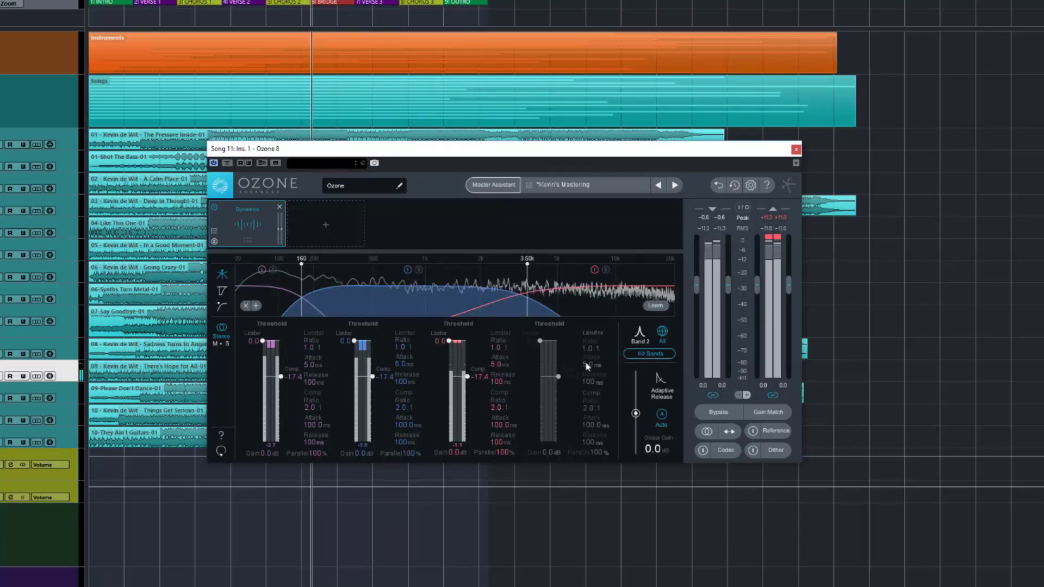
{"action": "left_click_drag", "start_coordinate": [373, 377], "coordinate": [373, 382]}
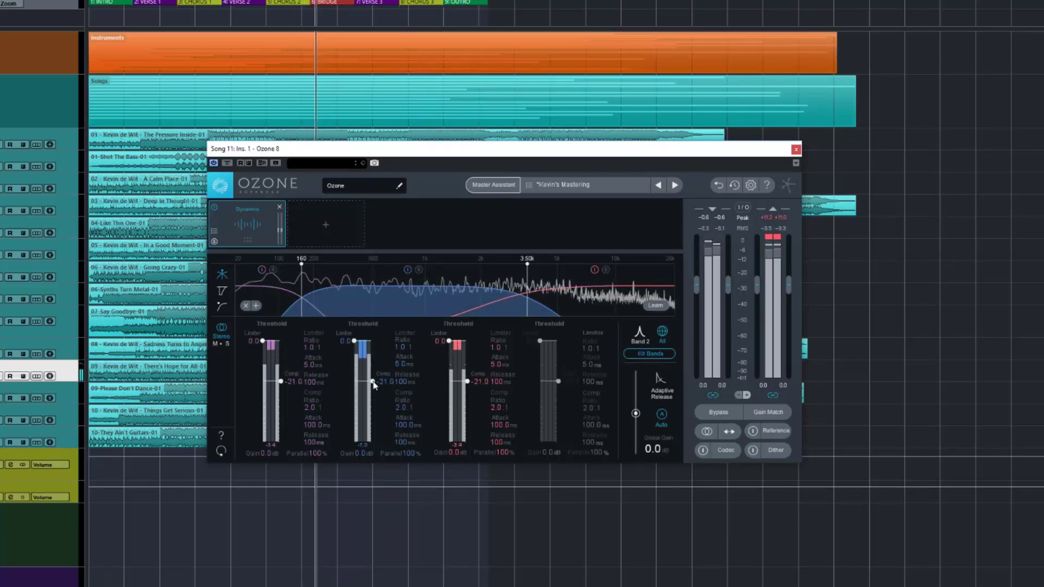
Unlink the bands, raise only band 2's compressor threshold to -12.2 dB, and stop playback.
{"action": "left_click", "coordinate": [645, 355]}
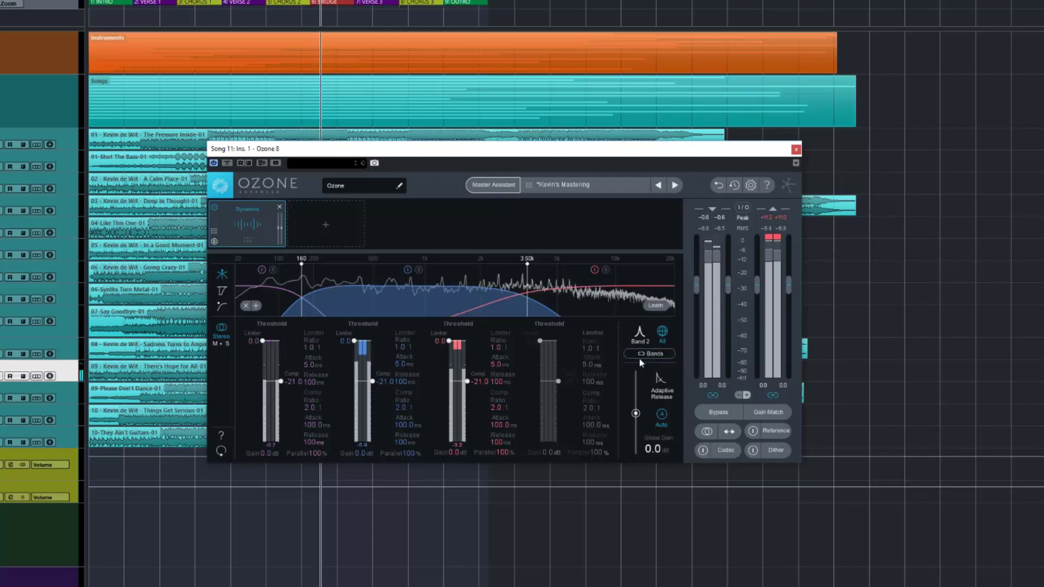
{"action": "left_click_drag", "start_coordinate": [373, 382], "coordinate": [379, 369]}
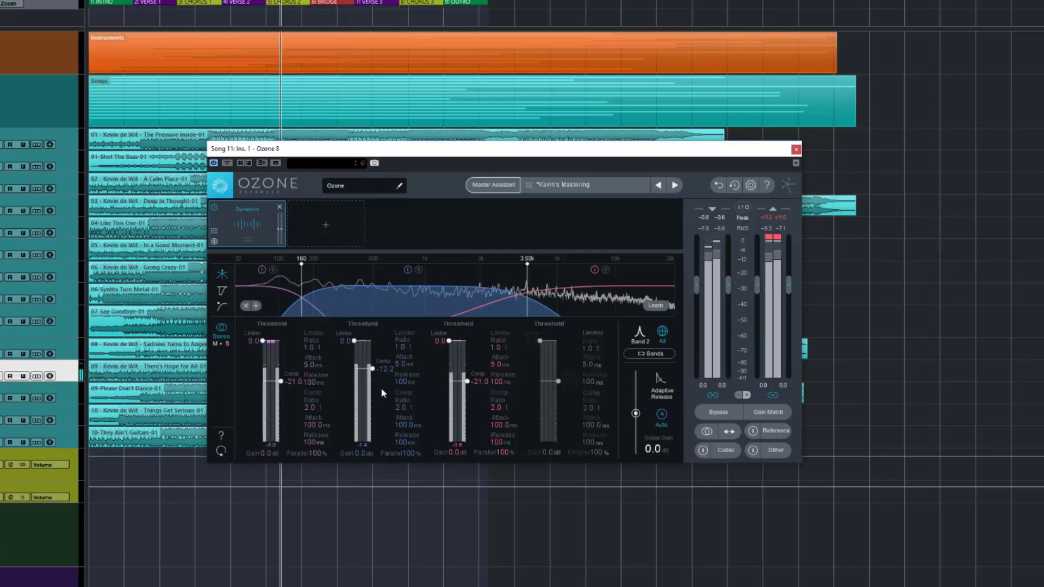
{"action": "key", "text": "space"}
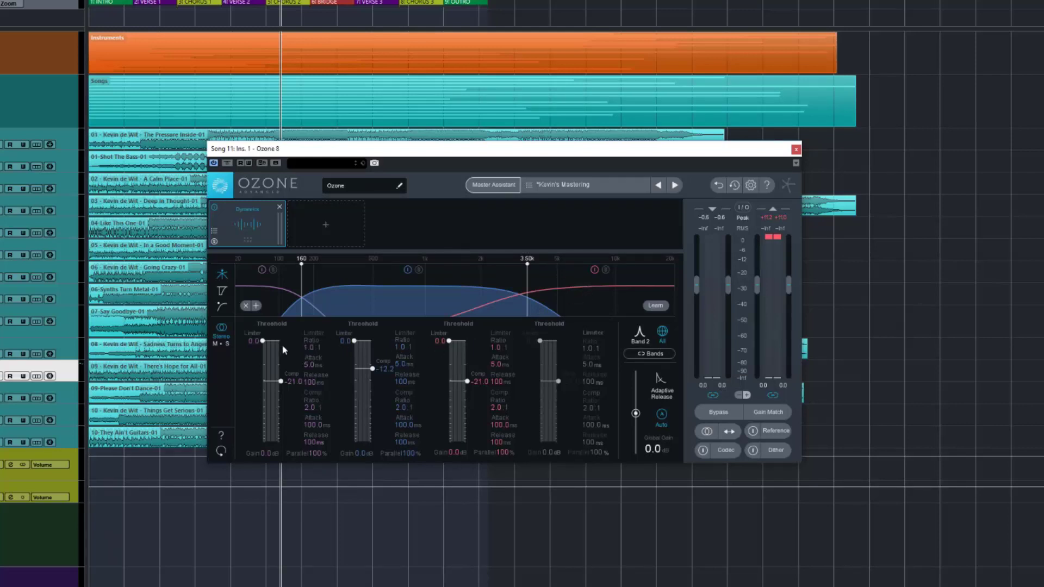
Bypass bands 1 and 2, and add a fourth band with its crossover at 8.50 kHz, bypassed as well.
{"action": "left_click", "coordinate": [262, 269]}
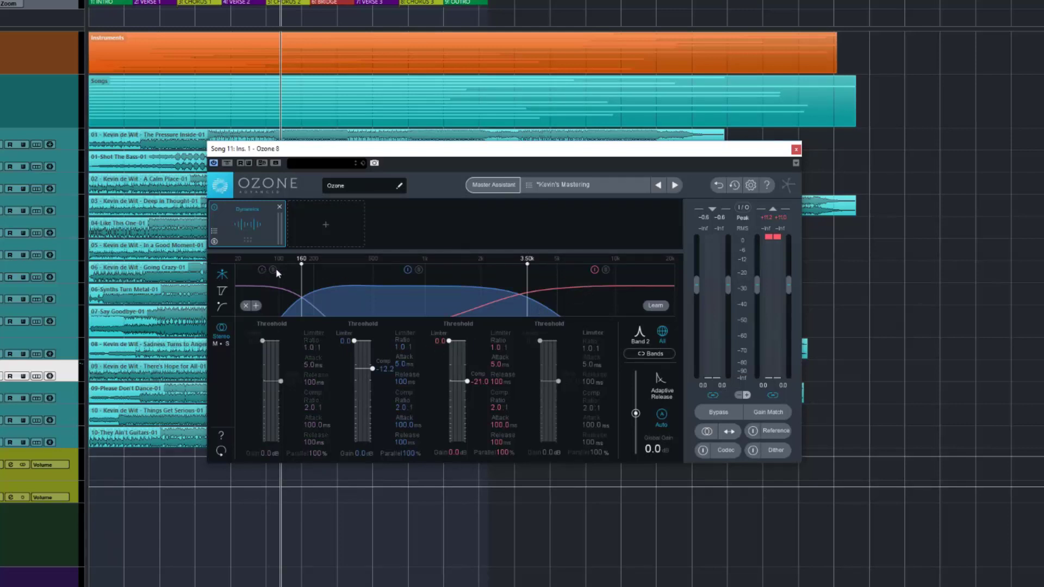
{"action": "left_click", "coordinate": [407, 270]}
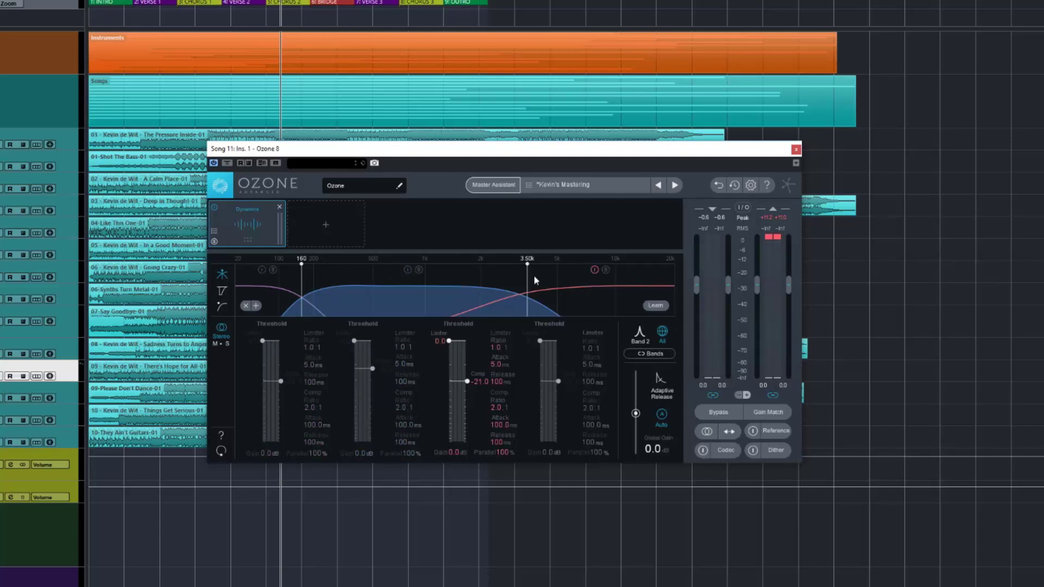
{"action": "left_click", "coordinate": [256, 305]}
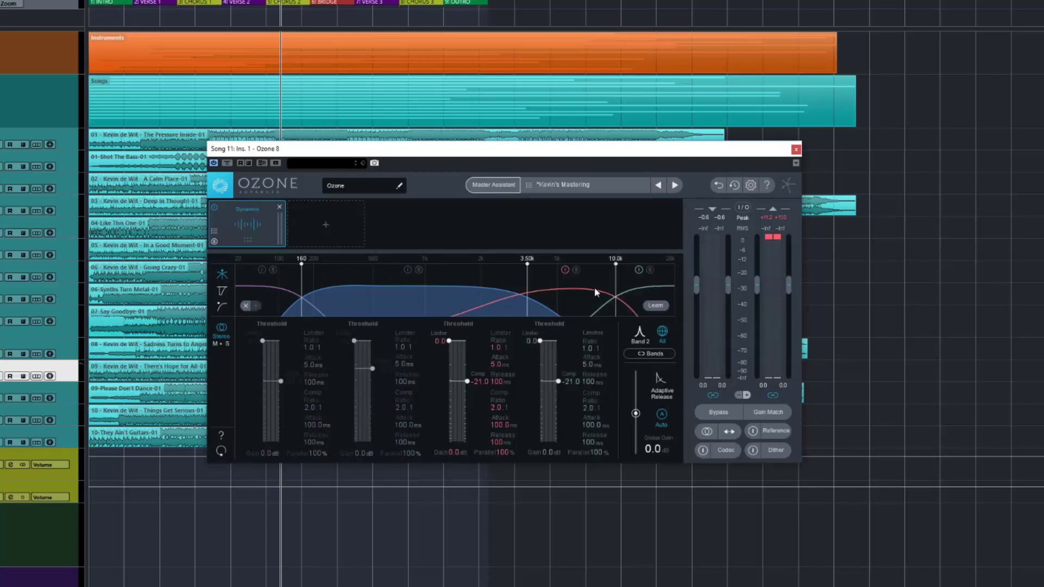
{"action": "mouse_move", "coordinate": [615, 284]}
{"action": "left_mouse_down"}
{"action": "mouse_move", "coordinate": [563, 285]}
{"action": "mouse_move", "coordinate": [601, 285]}
{"action": "left_mouse_up"}
{"action": "left_click", "coordinate": [630, 270]}
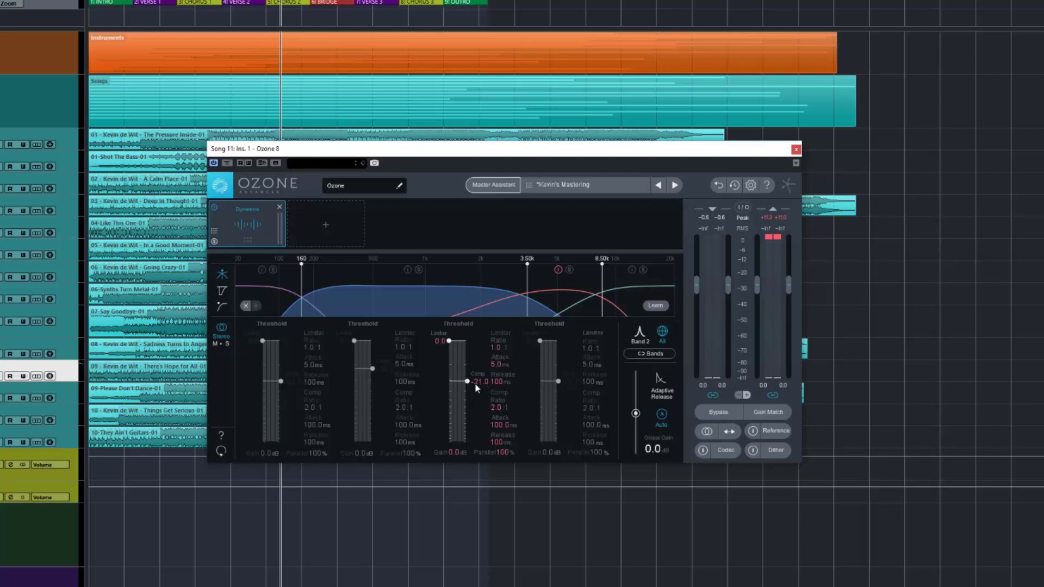
Play the track and set band 3's compressor to a -39.0 dB threshold and a 5.1:1 ratio.
{"action": "left_click_drag", "start_coordinate": [467, 382], "coordinate": [468, 390]}
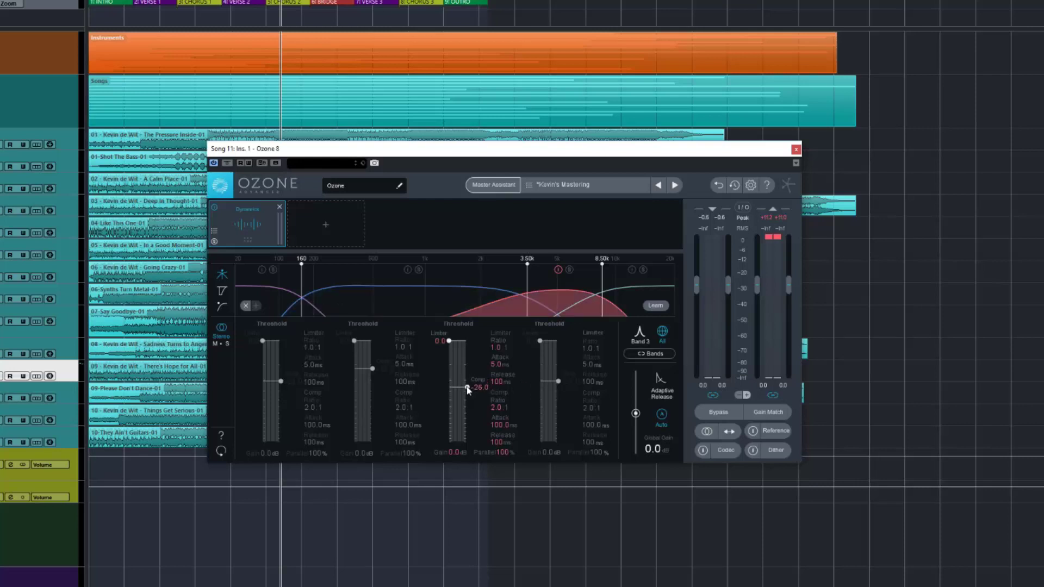
{"action": "key", "text": "space"}
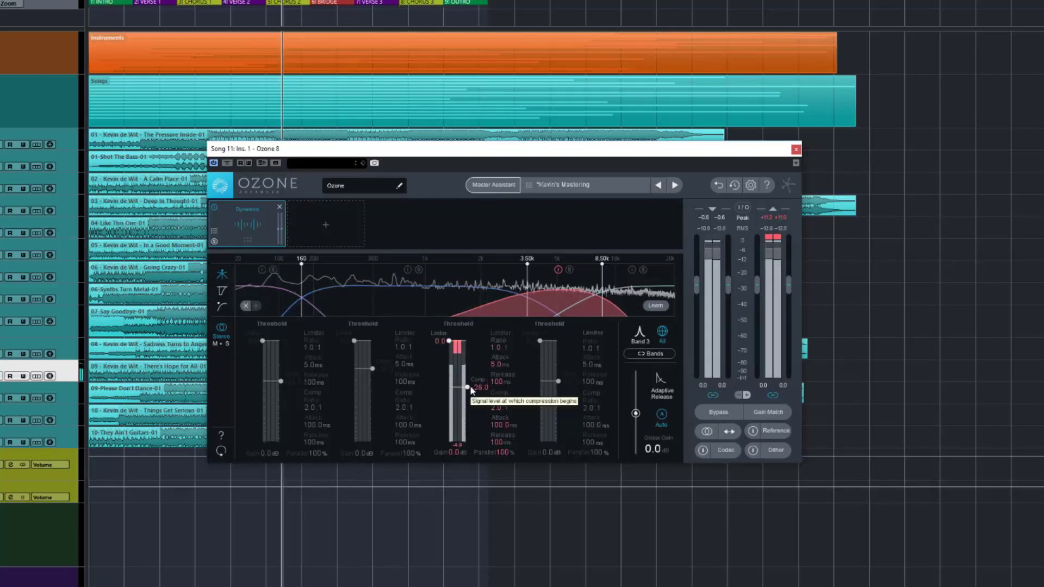
{"action": "mouse_move", "coordinate": [468, 388]}
{"action": "left_mouse_down"}
{"action": "mouse_move", "coordinate": [467, 401]}
{"action": "mouse_move", "coordinate": [505, 411]}
{"action": "mouse_move", "coordinate": [468, 402]}
{"action": "left_mouse_up"}
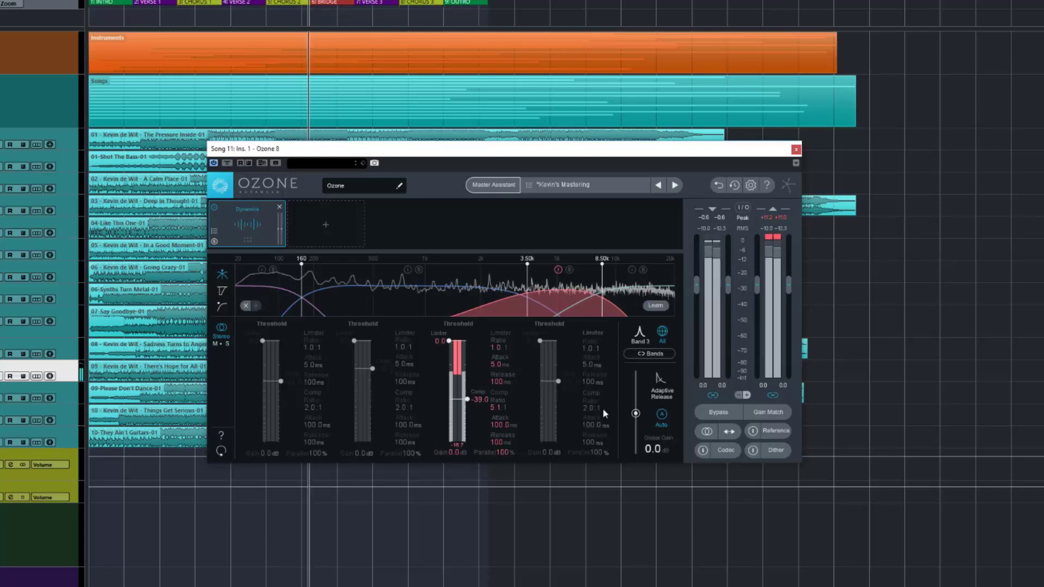
Try the global gain at -5.0 dB and -26.5 dB, and settle on -0.8 dB.
{"action": "left_click_drag", "start_coordinate": [636, 415], "coordinate": [636, 421]}
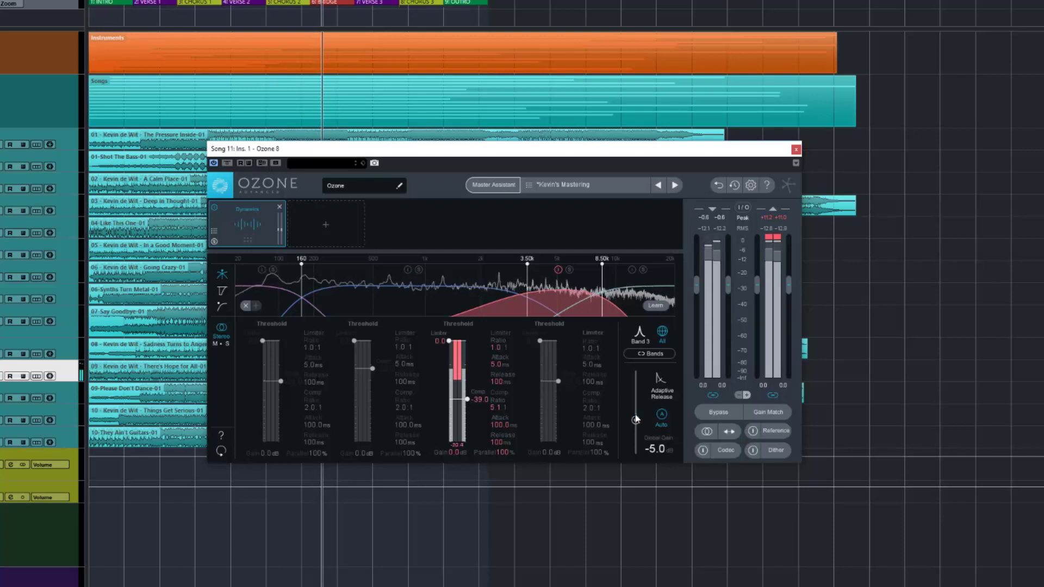
{"action": "left_click_drag", "start_coordinate": [636, 421], "coordinate": [635, 452]}
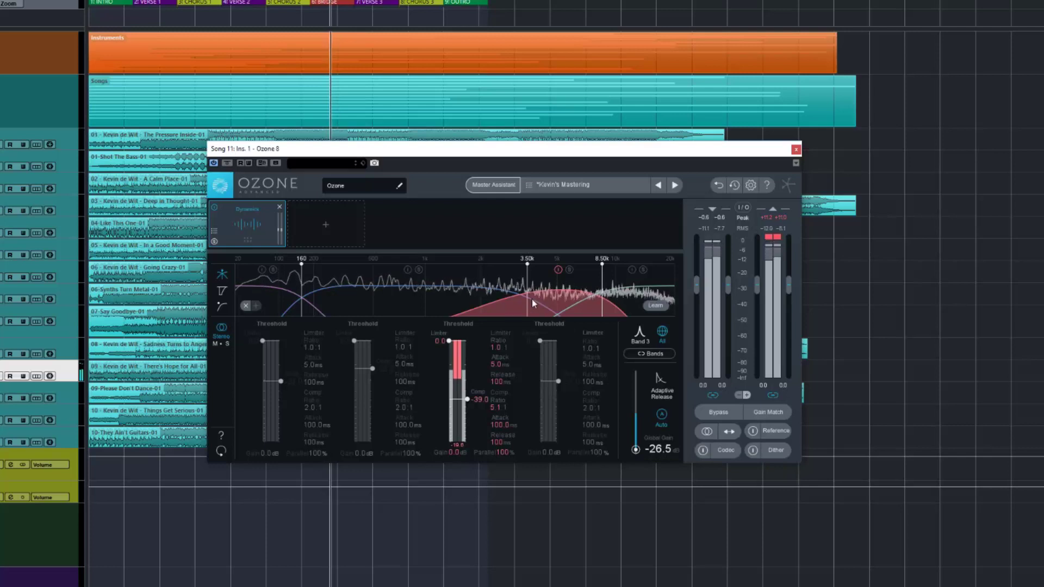
{"action": "left_click_drag", "start_coordinate": [637, 450], "coordinate": [637, 419]}
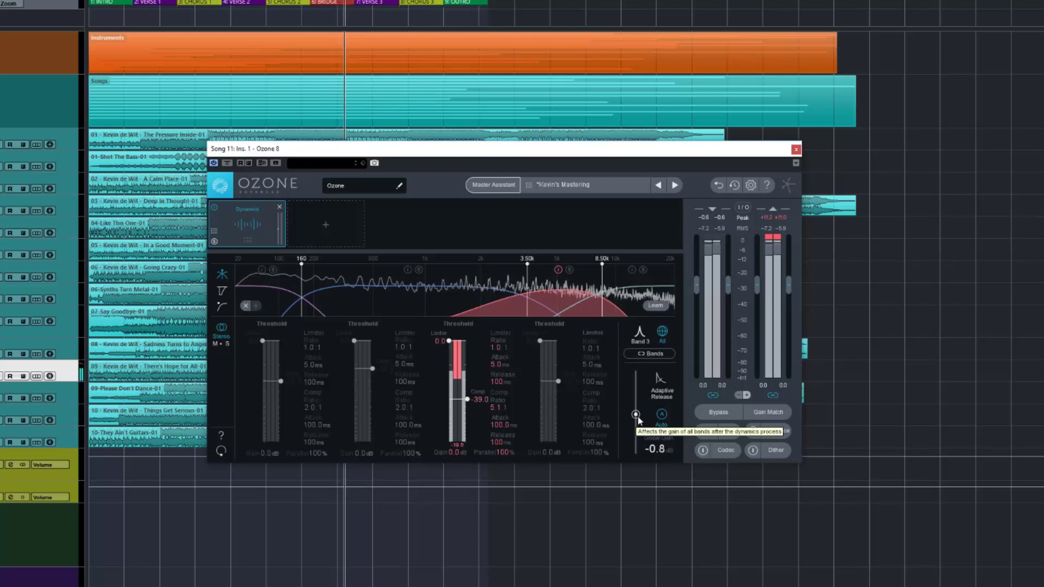
Set band 3's compressor threshold to -30.7 dB and its limiter threshold to -15.9 dB.
{"action": "left_click_drag", "start_coordinate": [468, 400], "coordinate": [468, 393]}
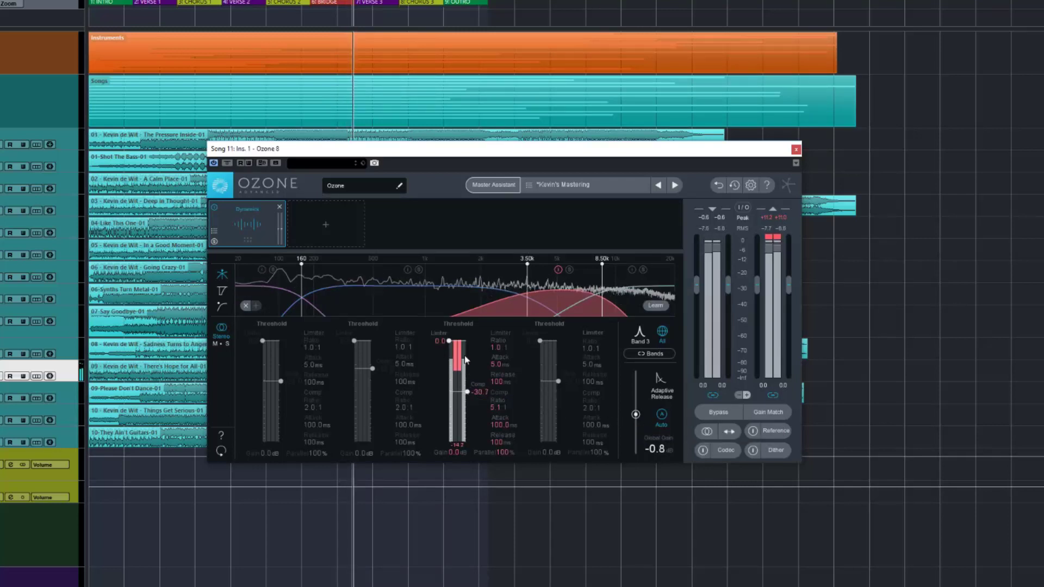
{"action": "left_click_drag", "start_coordinate": [449, 342], "coordinate": [449, 376]}
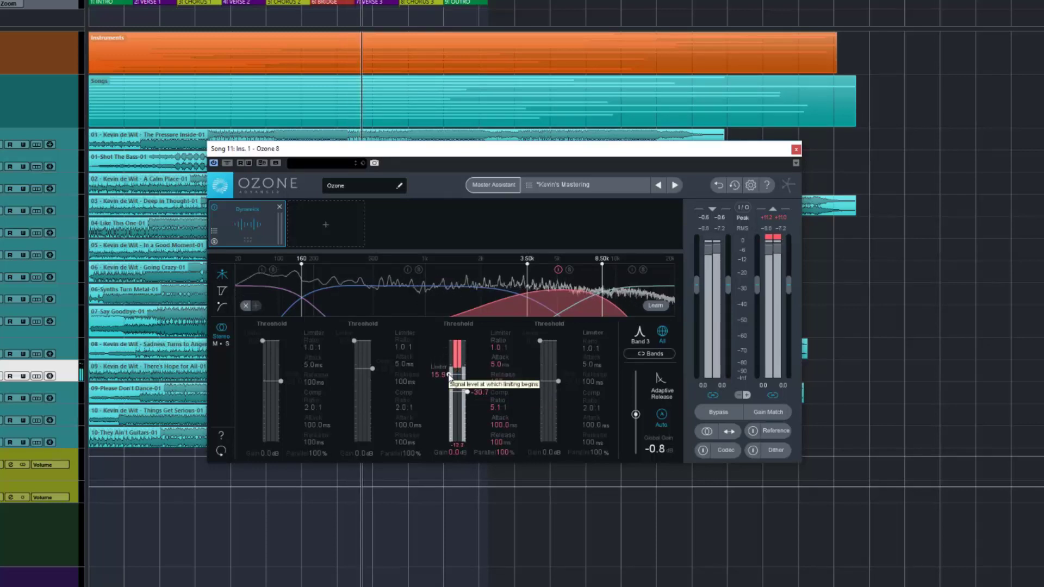